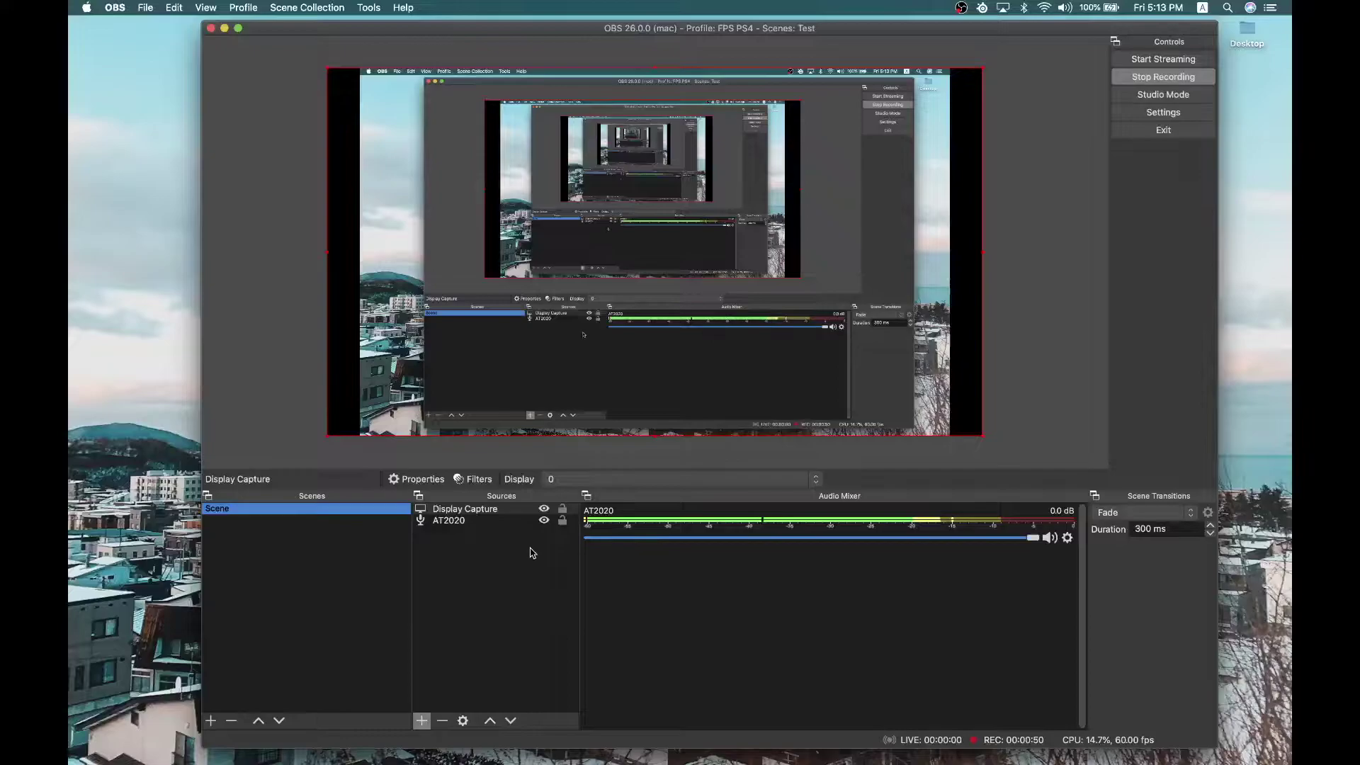
Select the AT2020 audio source to confirm its device is AT2020USB+
click(482, 522)
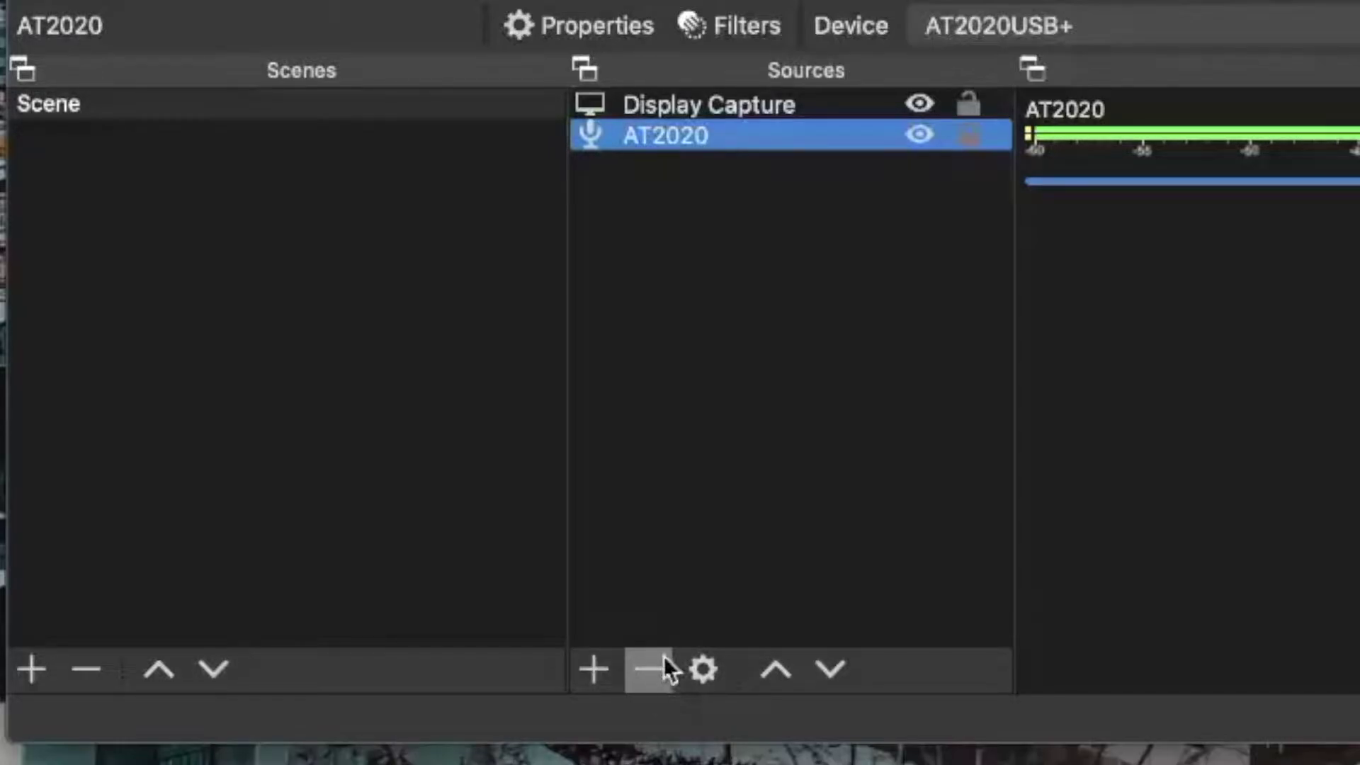
click(605, 677)
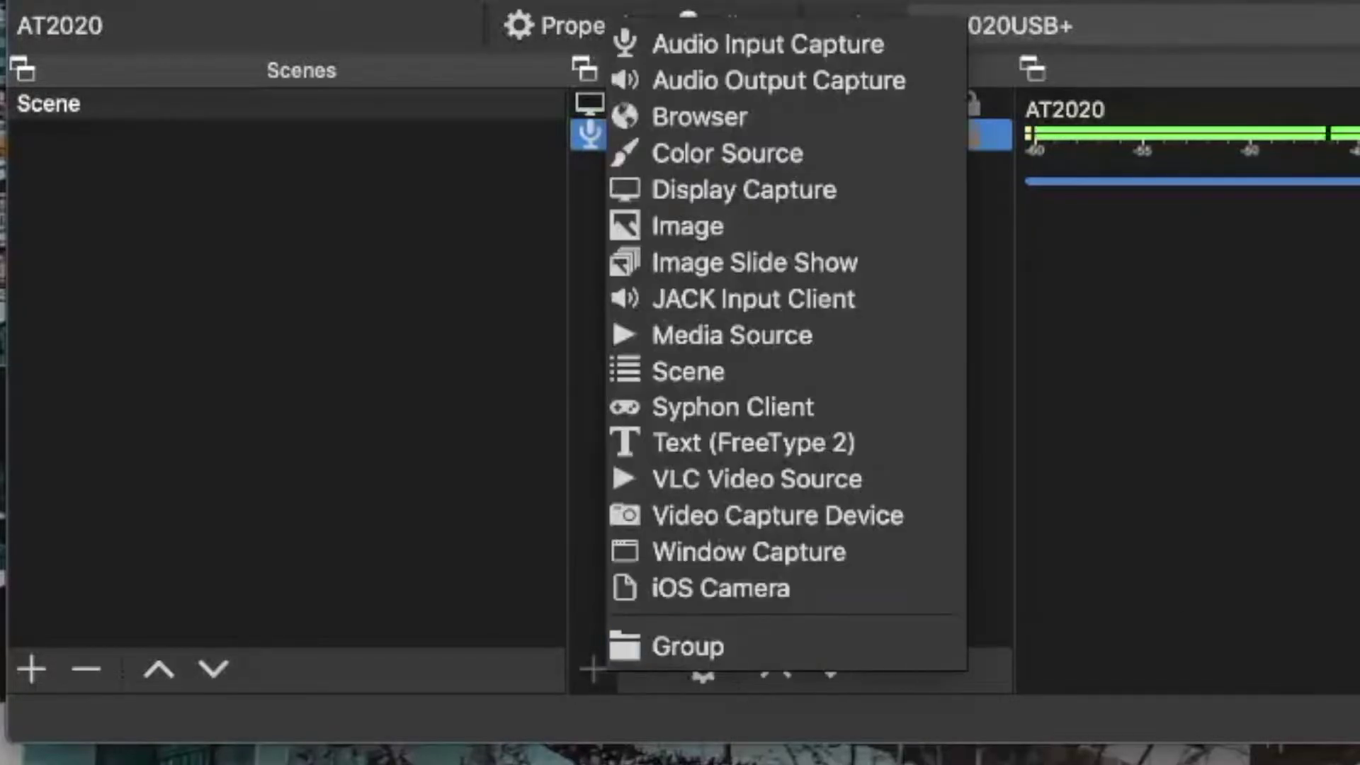
click(850, 47)
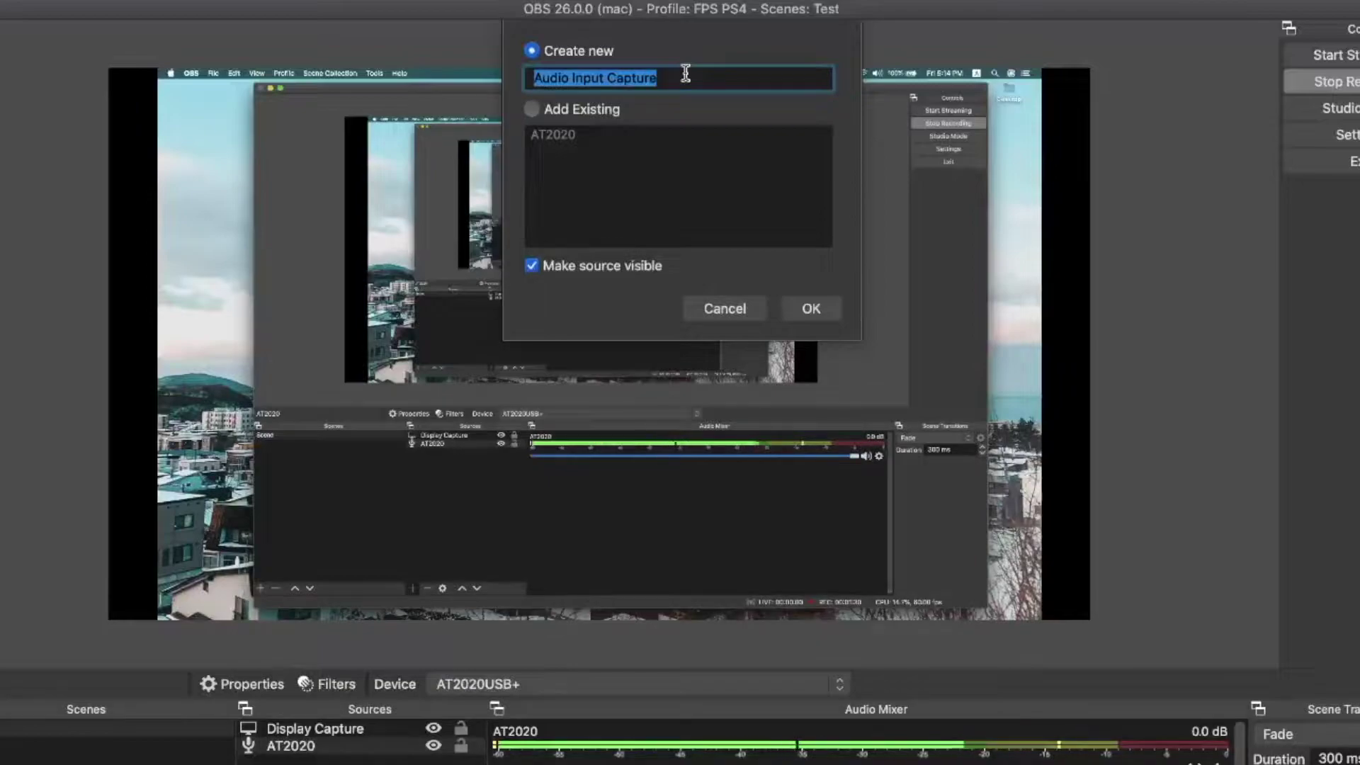
text(Mic)
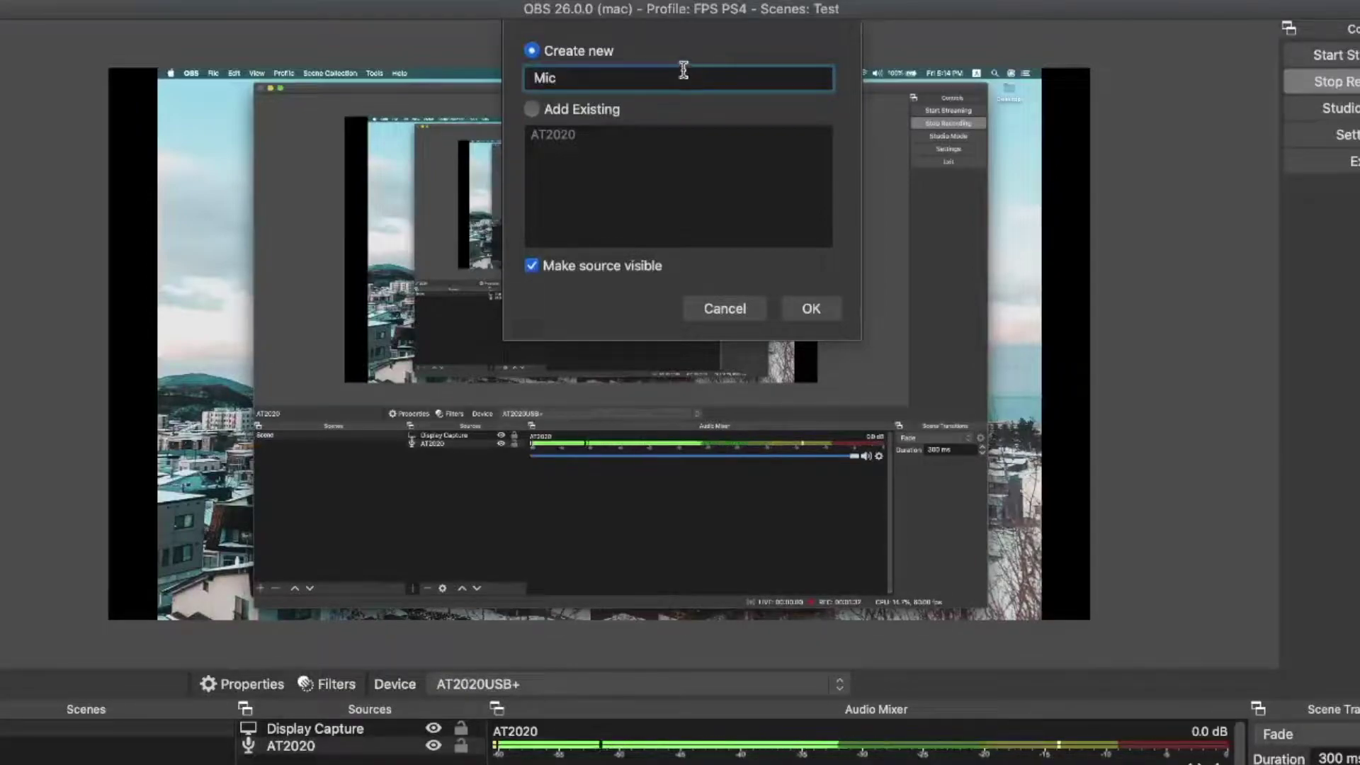
click(821, 310)
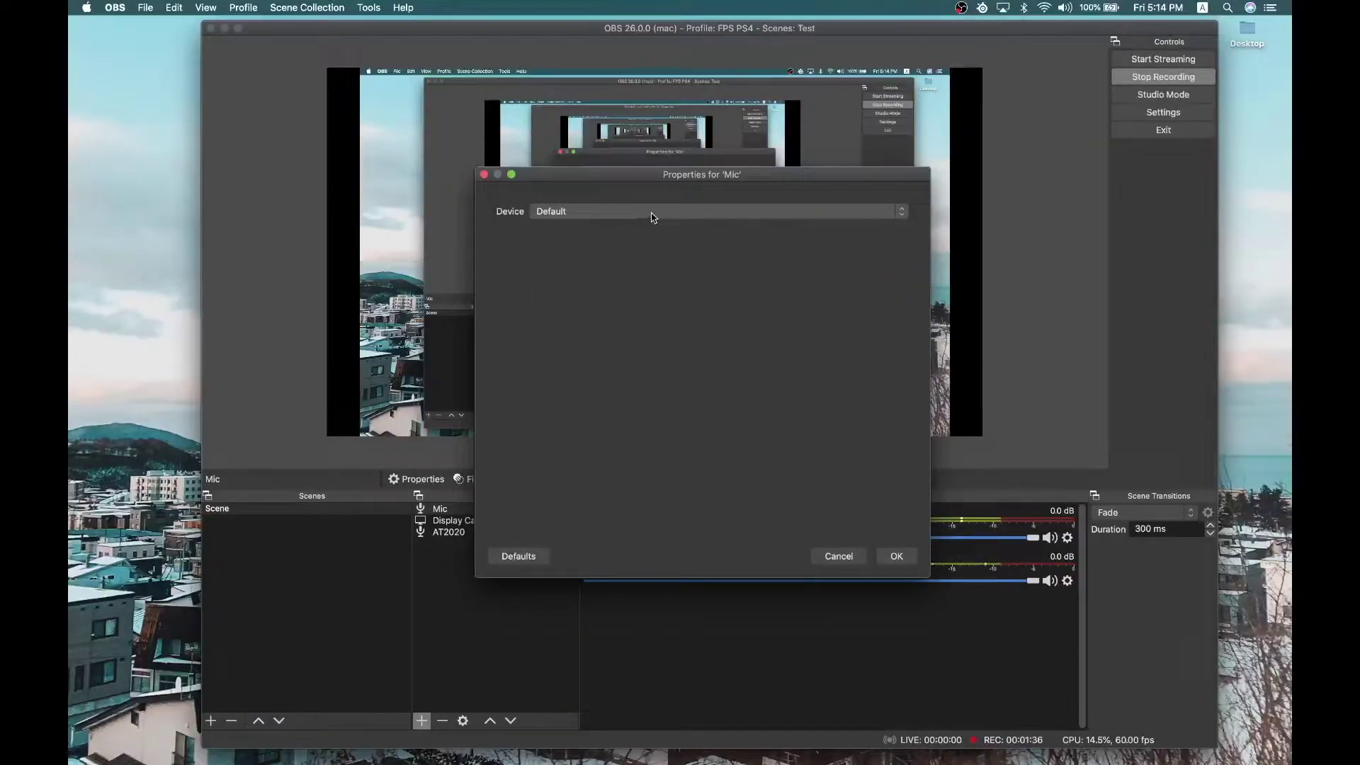
click(704, 217)
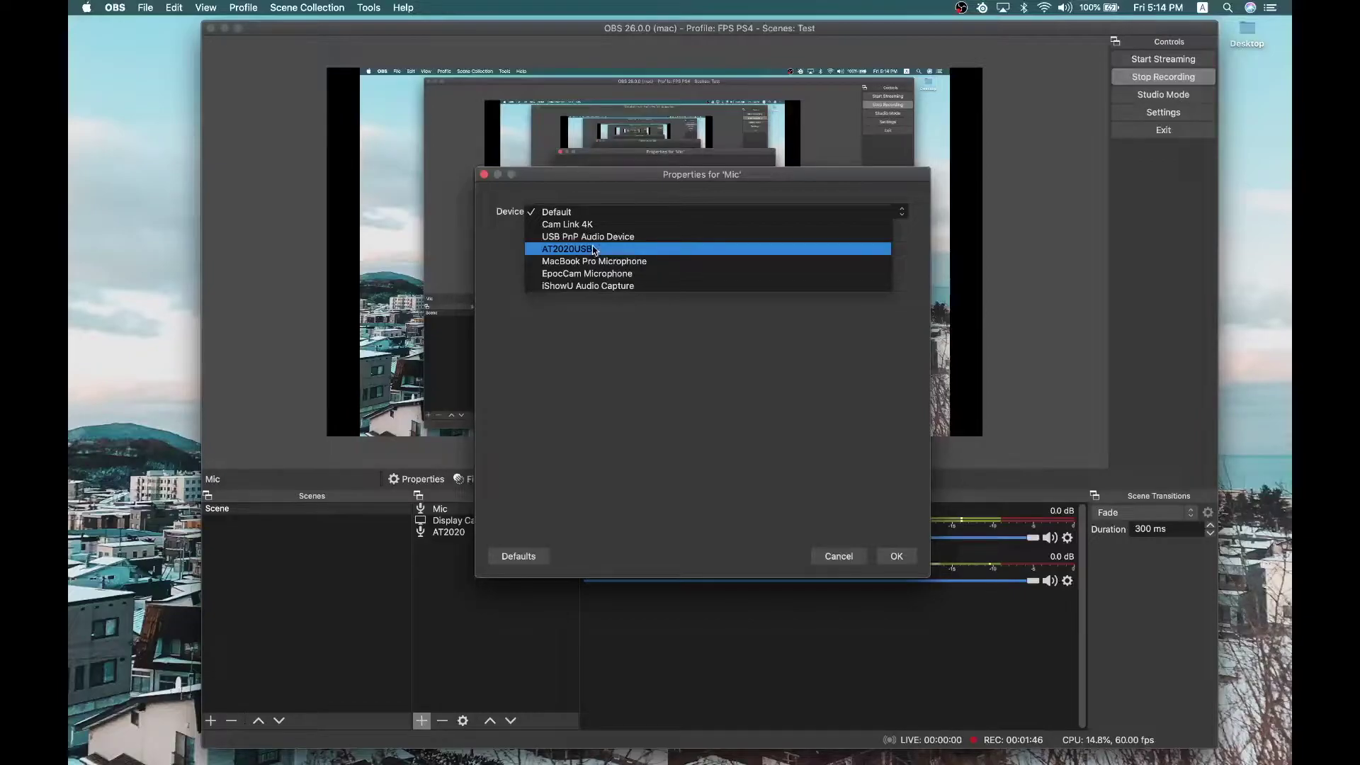
click(818, 556)
click(834, 556)
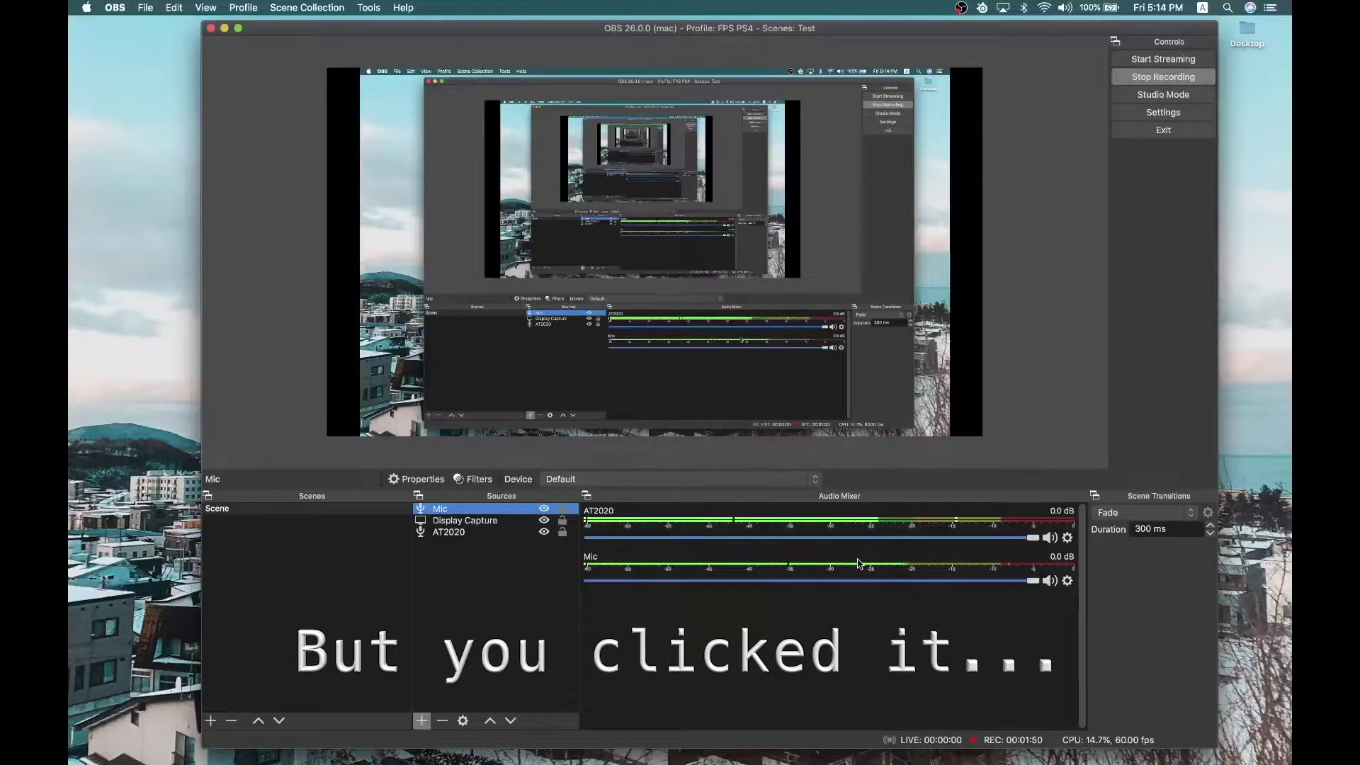
right_click(519, 510)
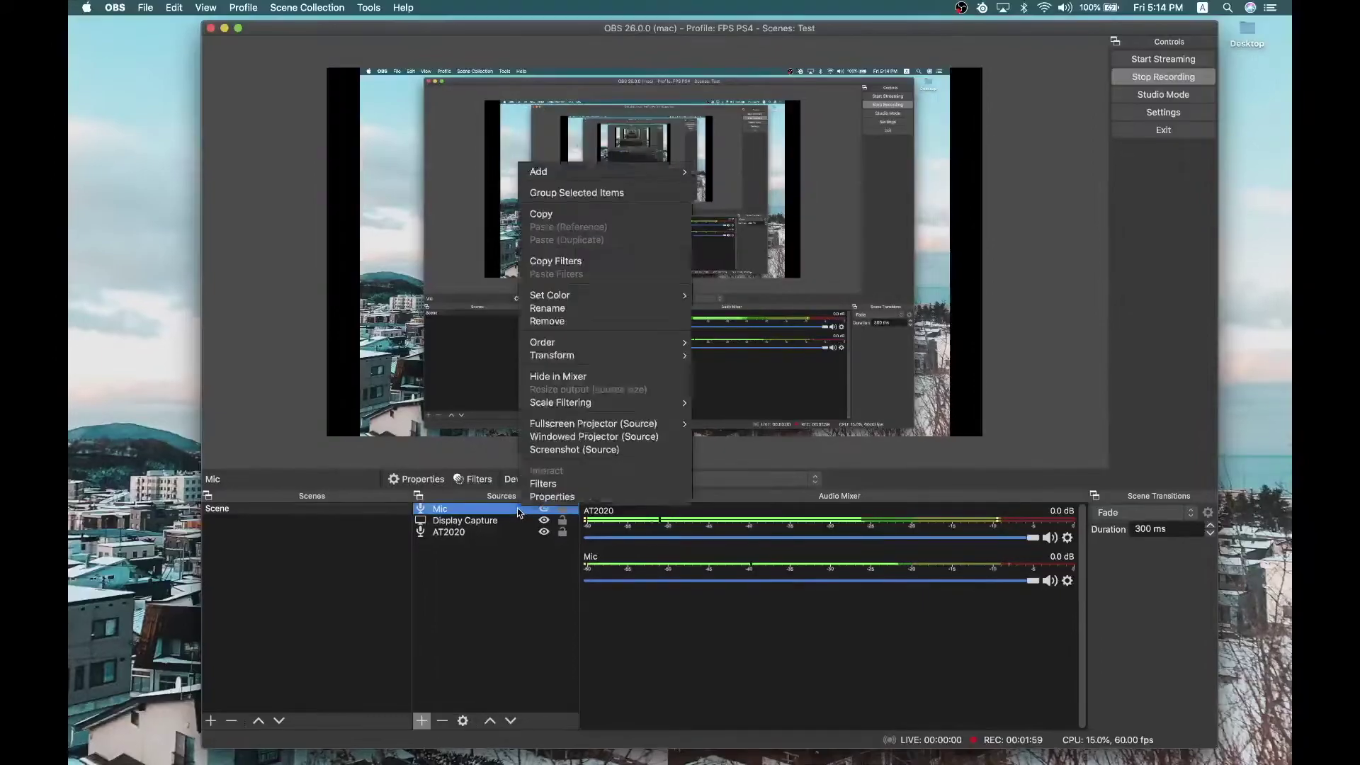
click(613, 323)
click(788, 397)
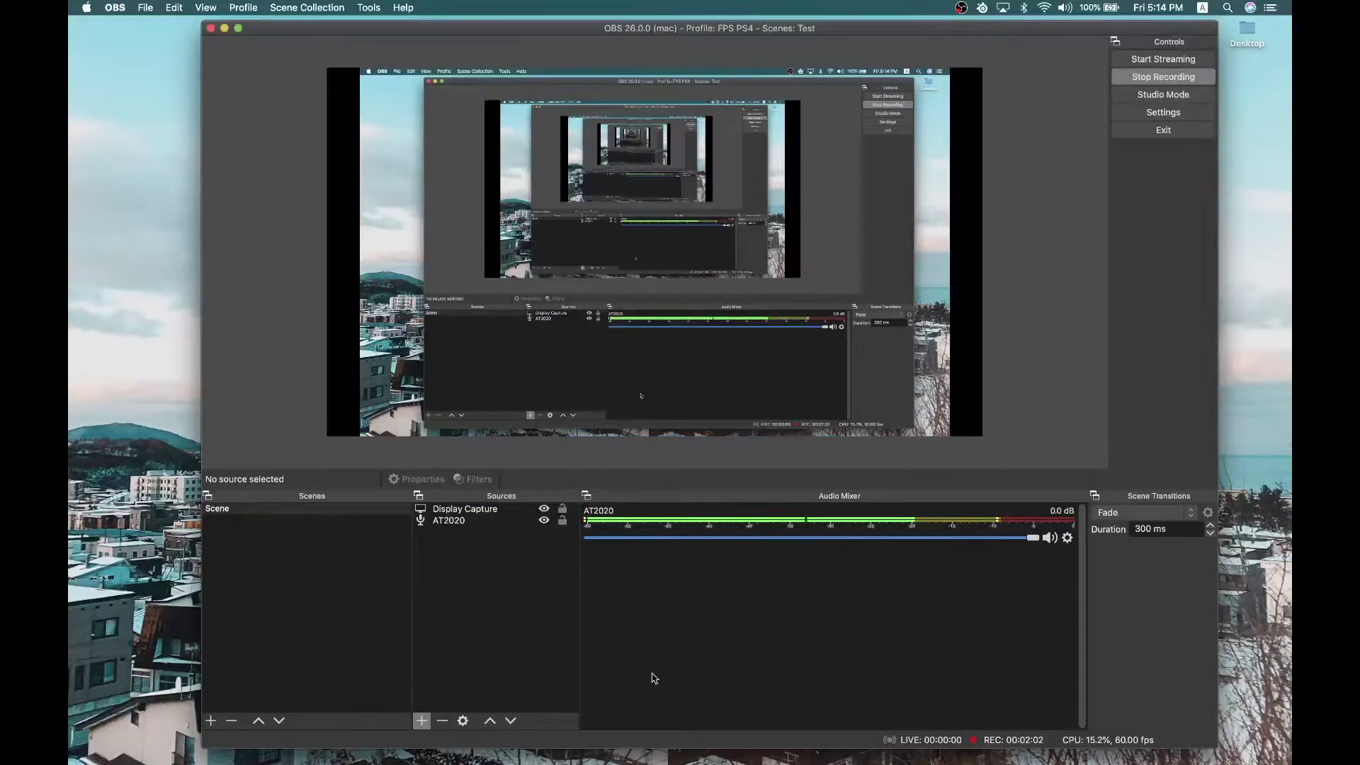
click(475, 521)
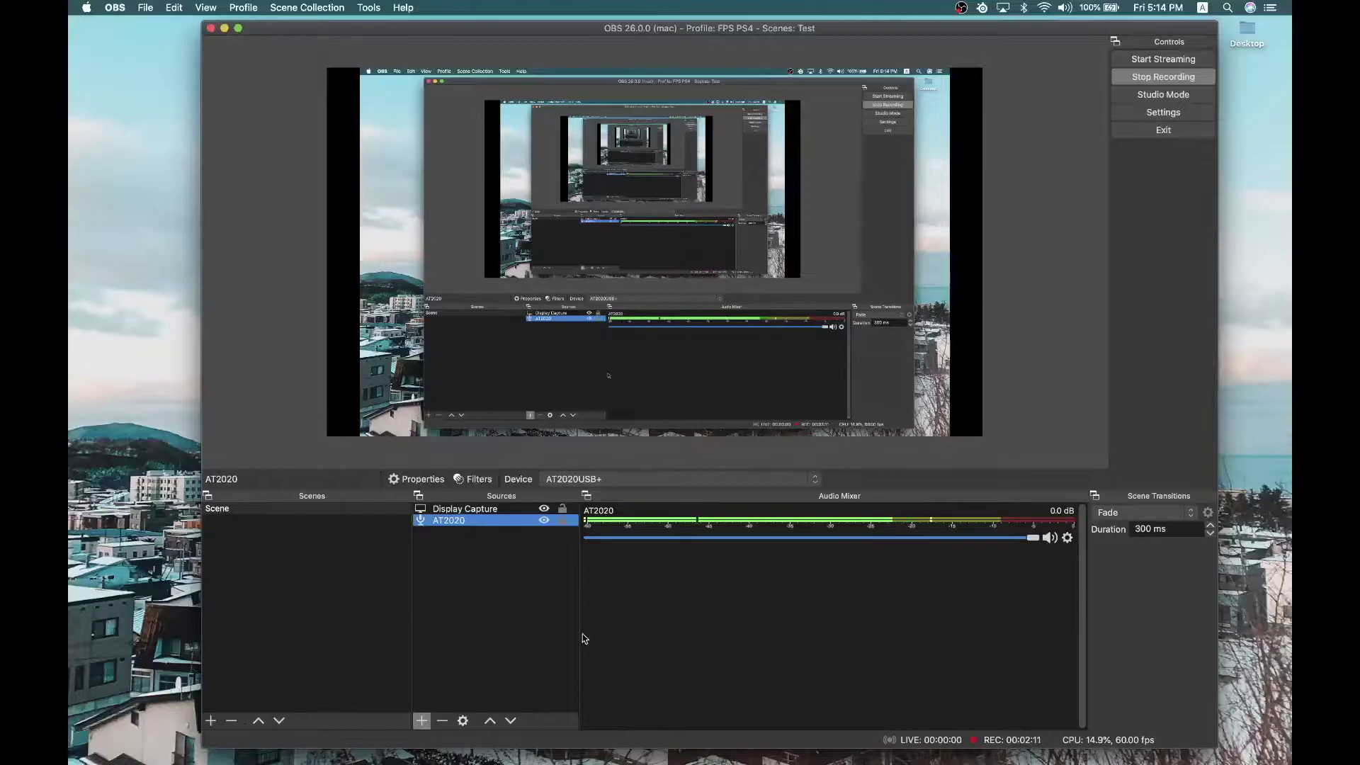
click(520, 509)
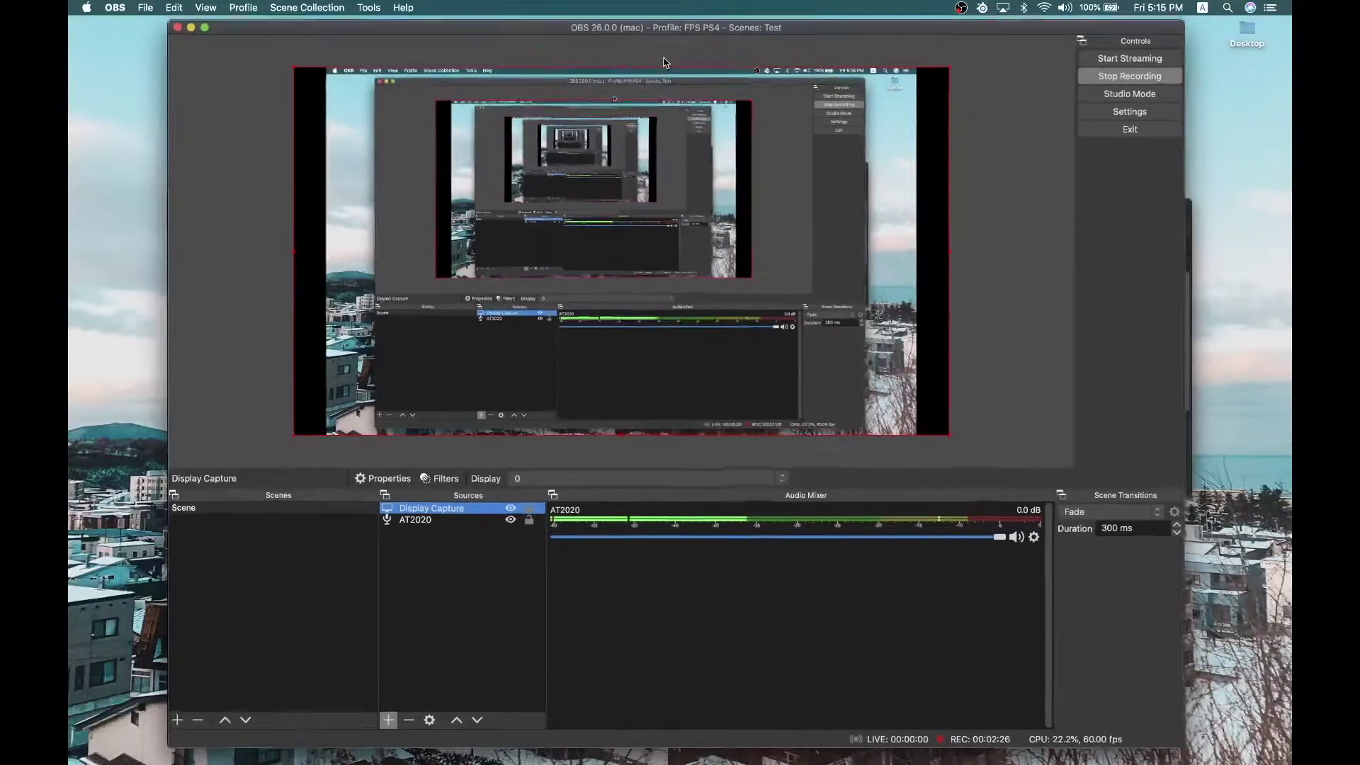
drag(665, 43, 674, 40)
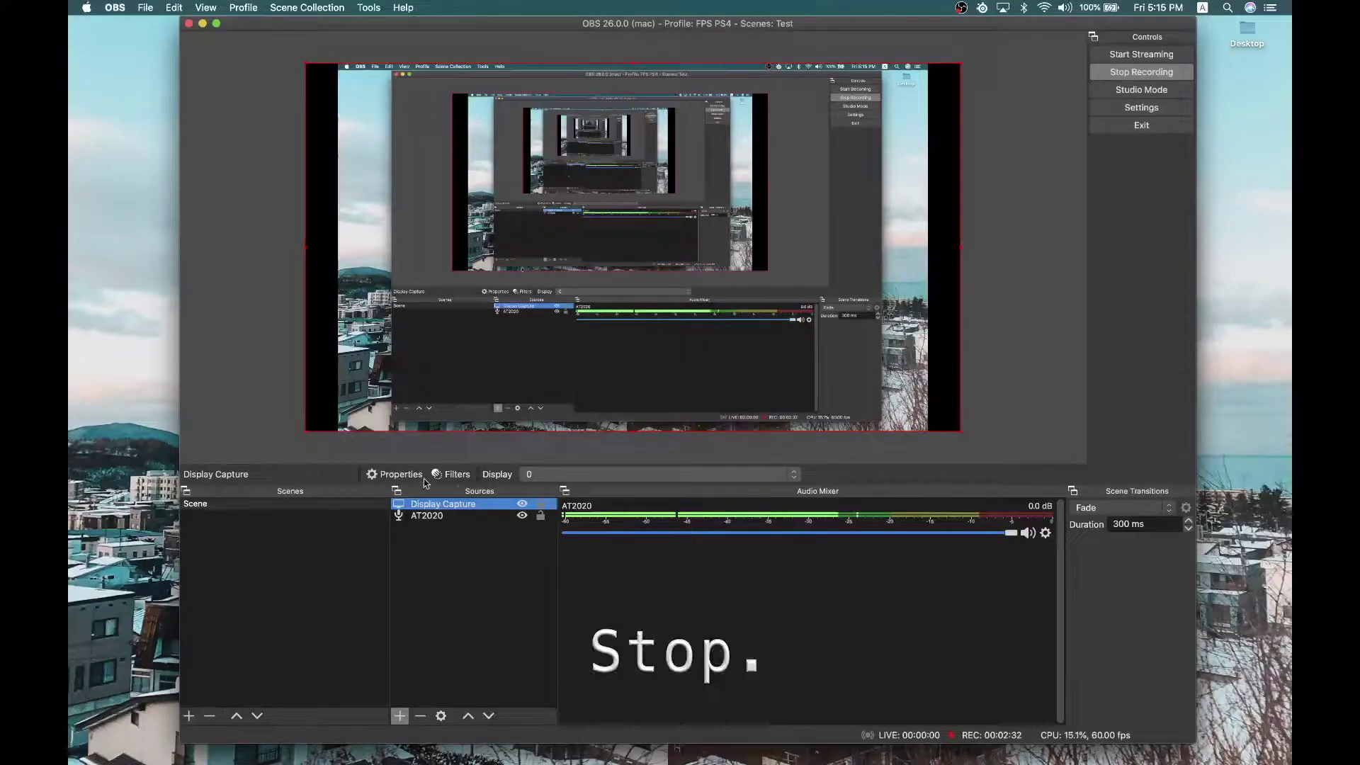
Add a Video Capture Device named Camera using Cam Link 4K, sized as a bottom-right inset
click(399, 716)
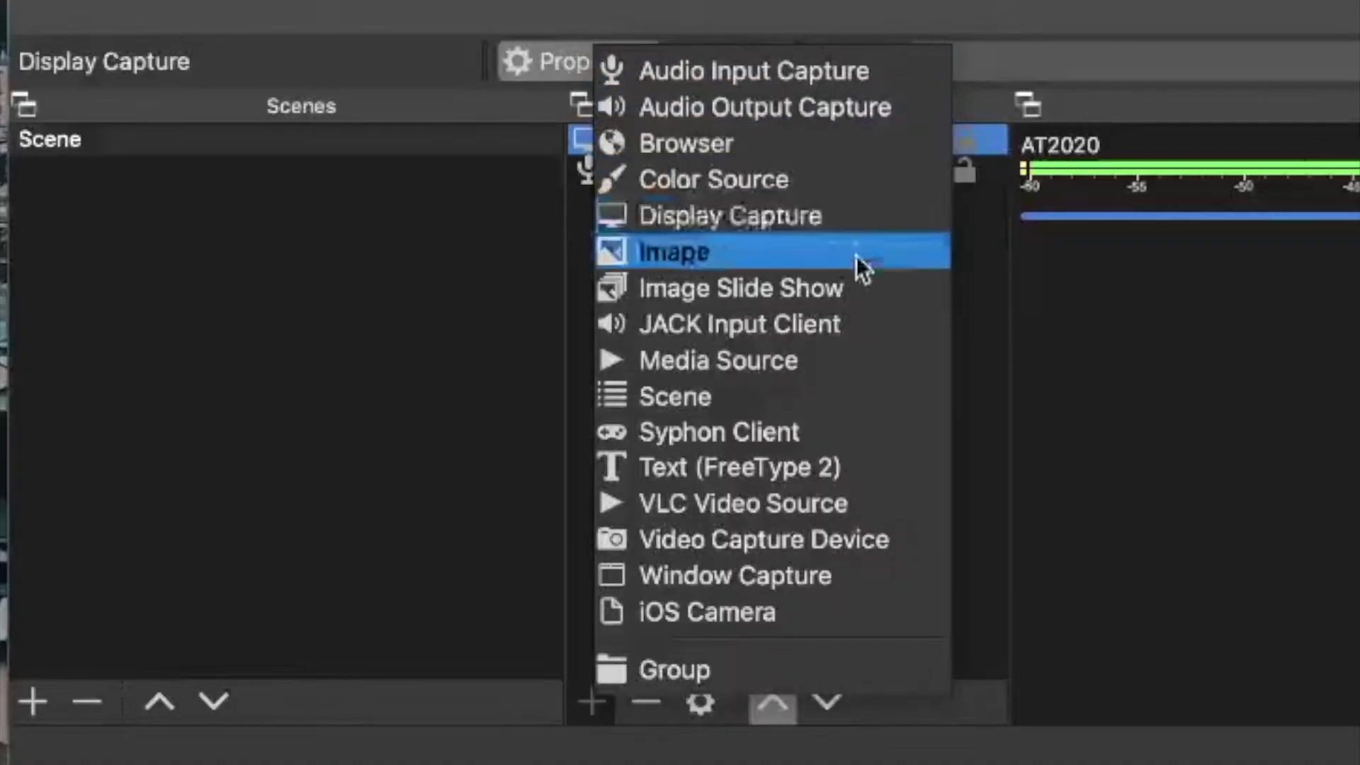
click(856, 550)
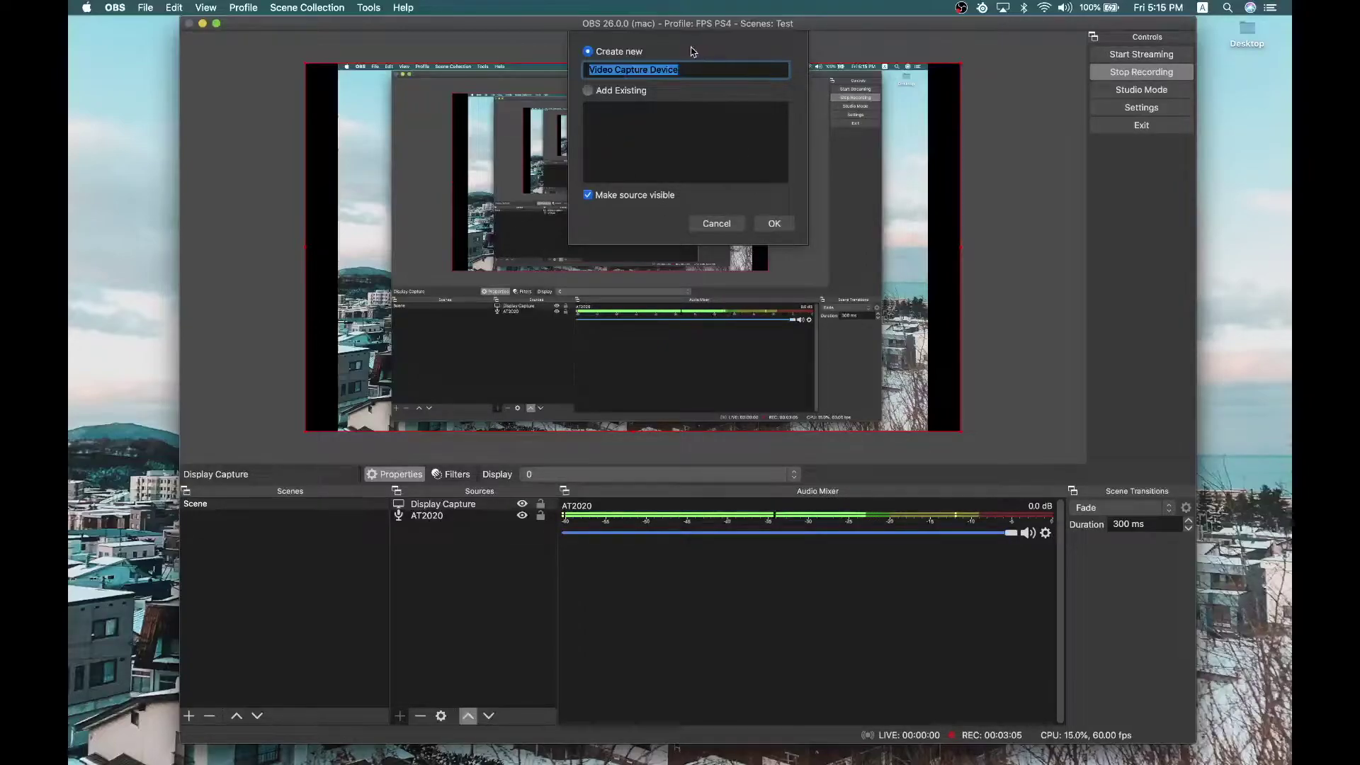
text(CCamera)
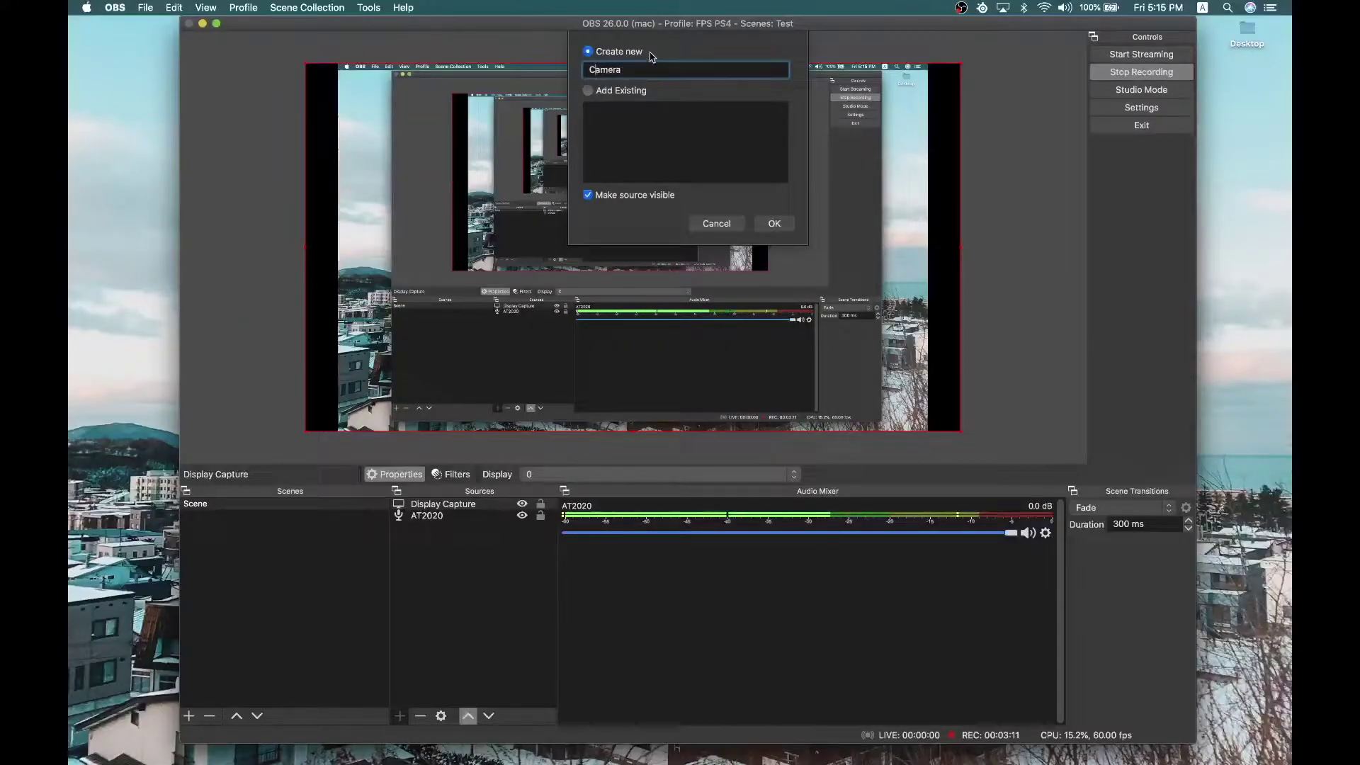
click(774, 223)
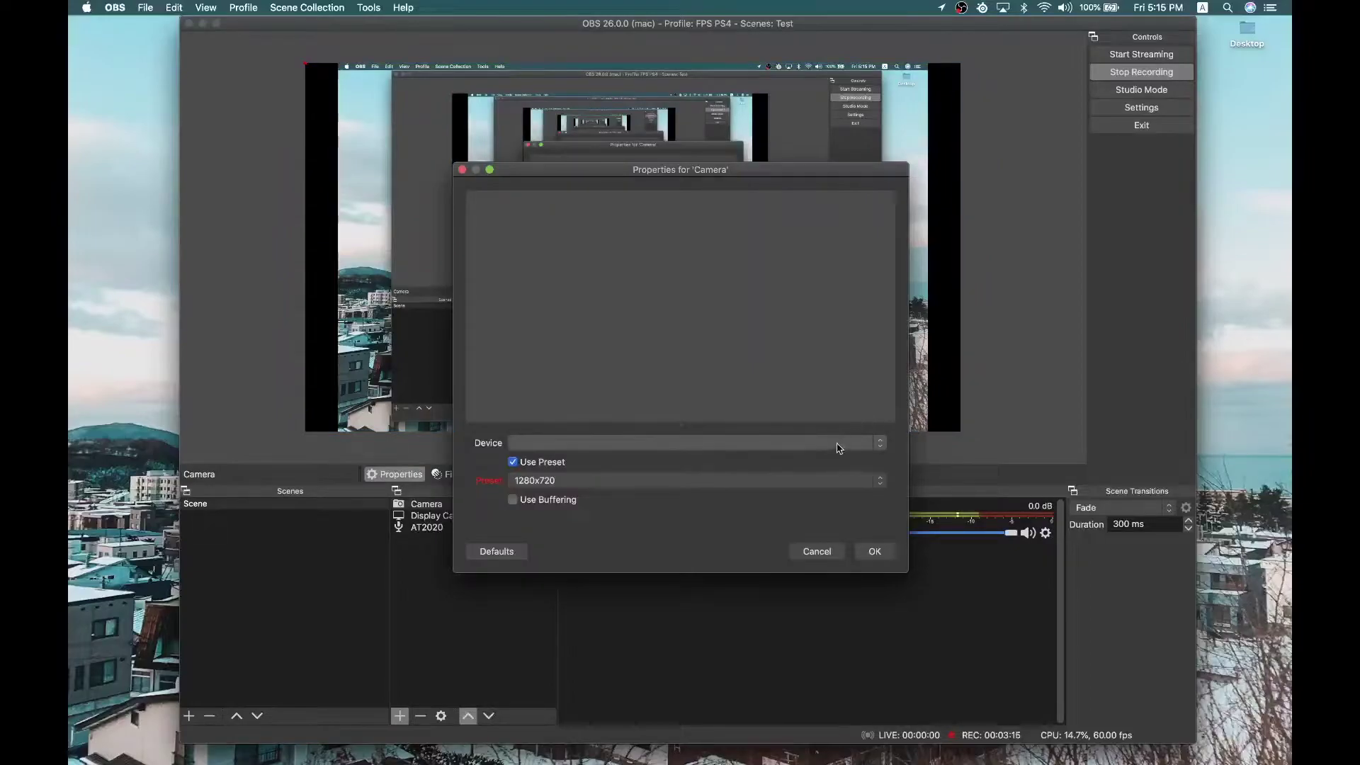
click(845, 443)
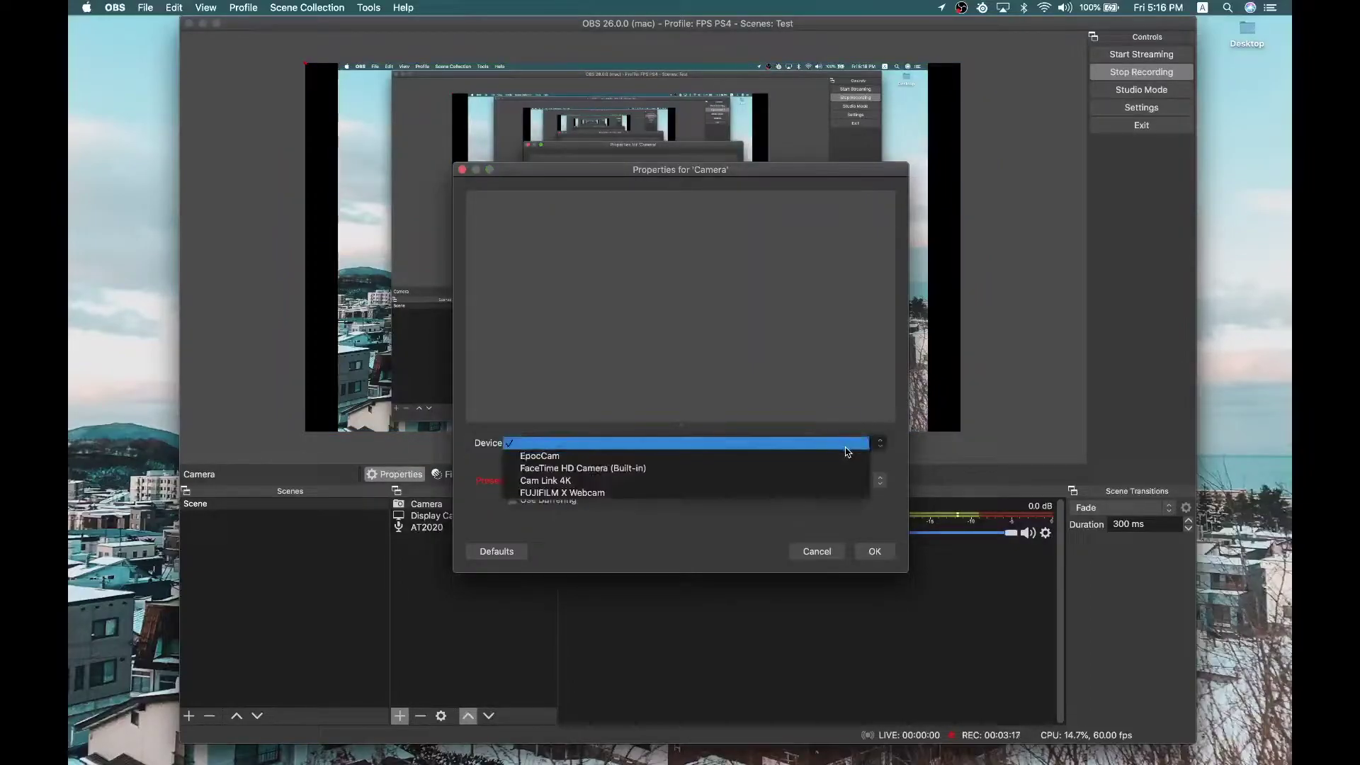
click(689, 482)
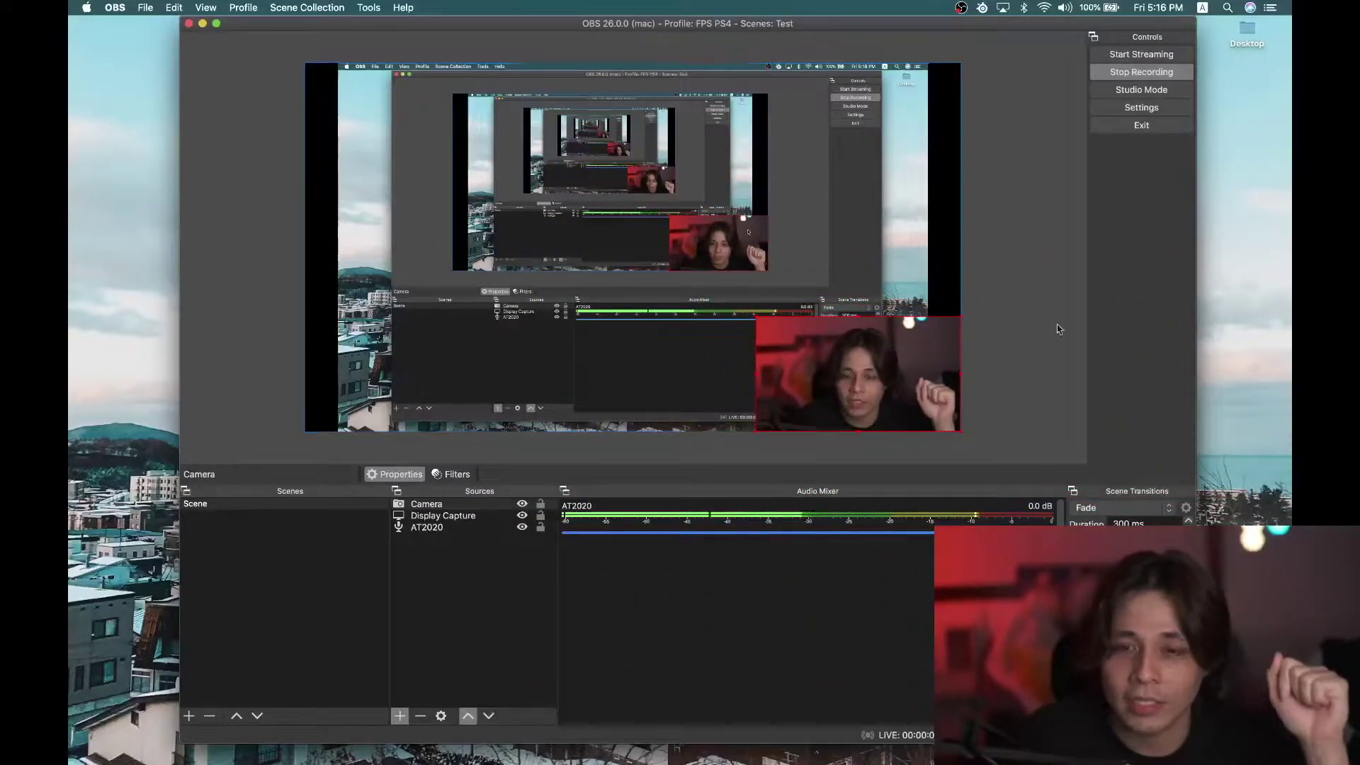
drag(756, 317, 826, 355)
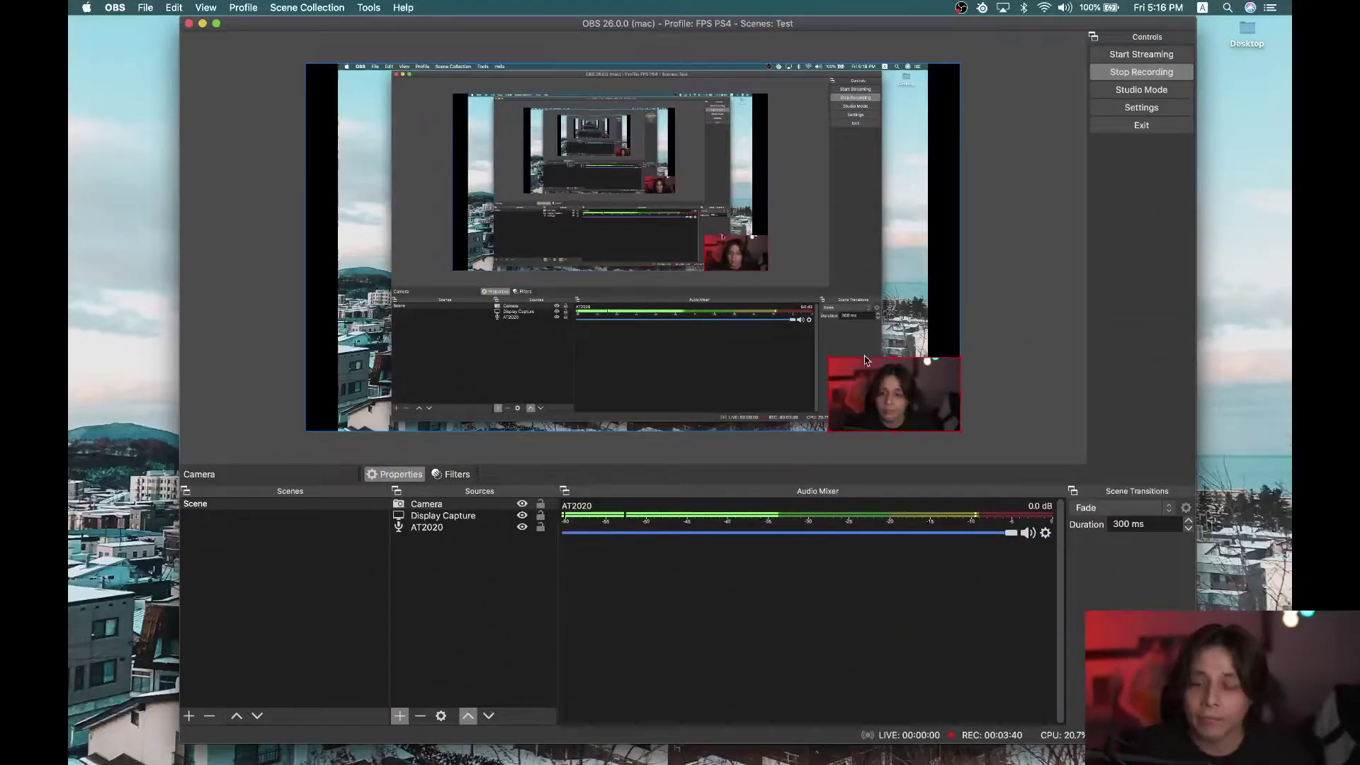
mouse_move(897, 395)
mouse_down()
mouse_move(869, 198)
mouse_move(895, 393)
mouse_up()
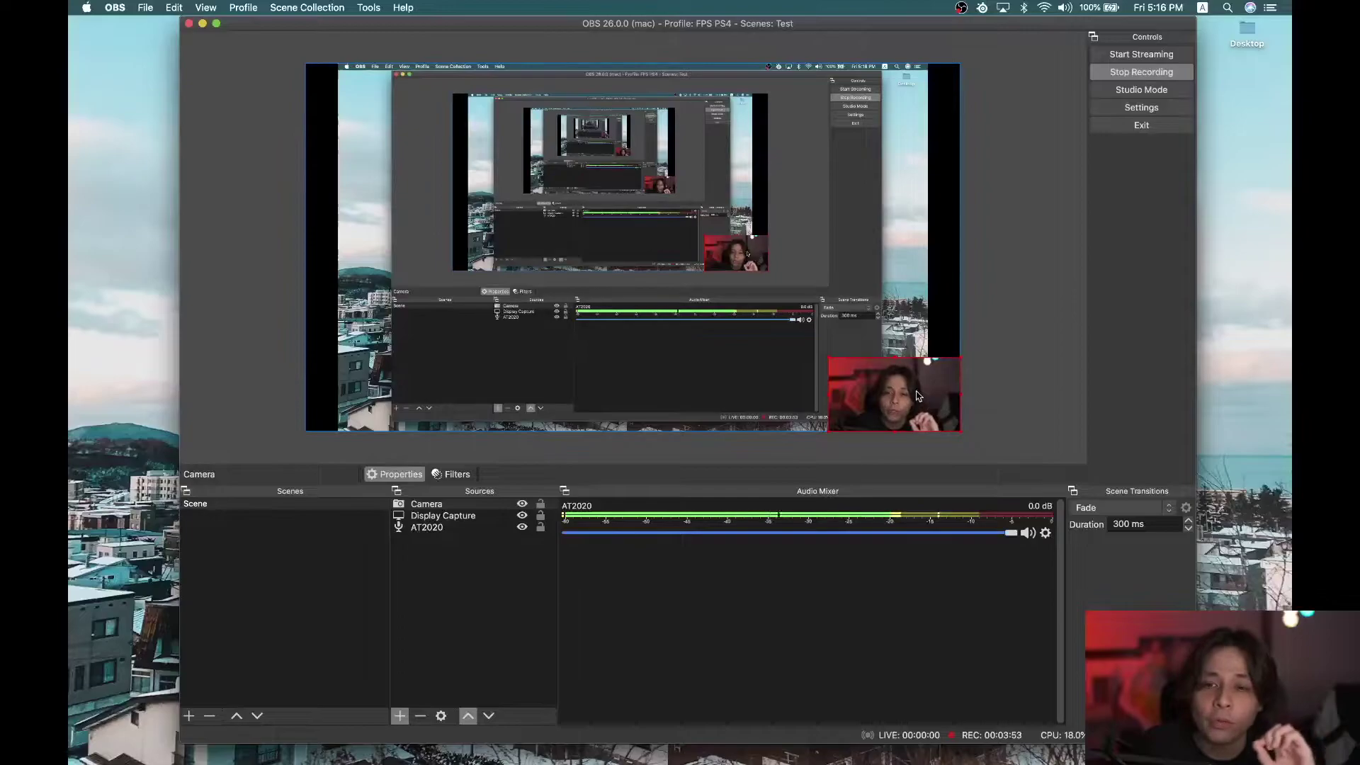
Move Display Capture above Camera, then put Camera back at the top of Sources
click(456, 518)
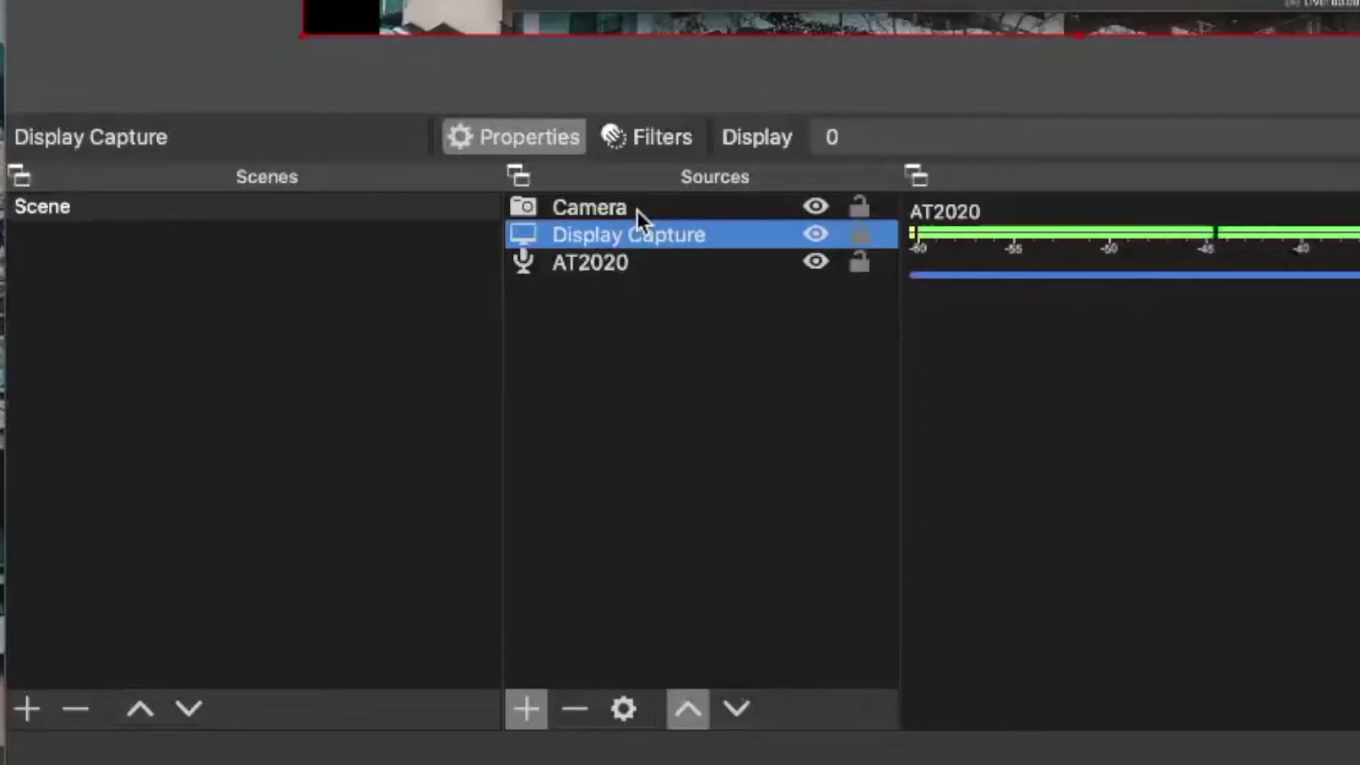
click(644, 203)
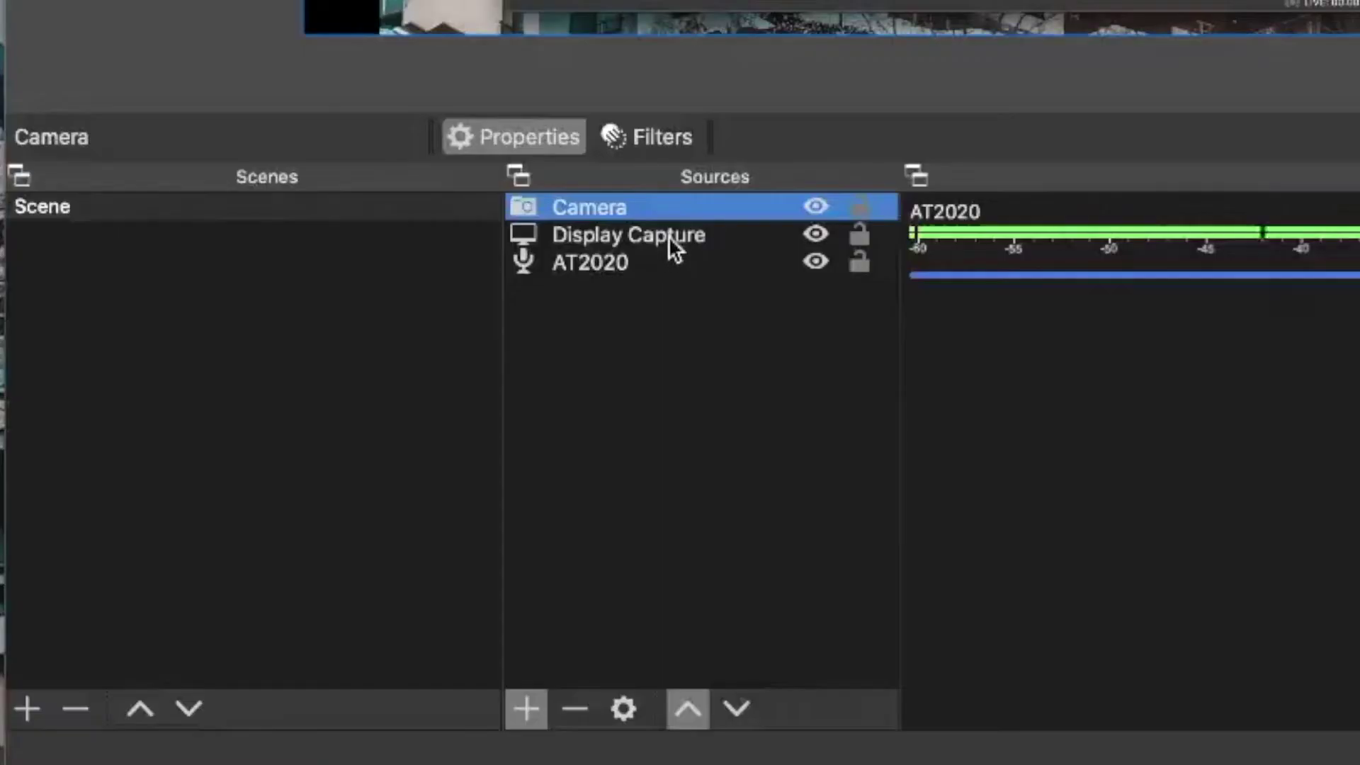
click(468, 517)
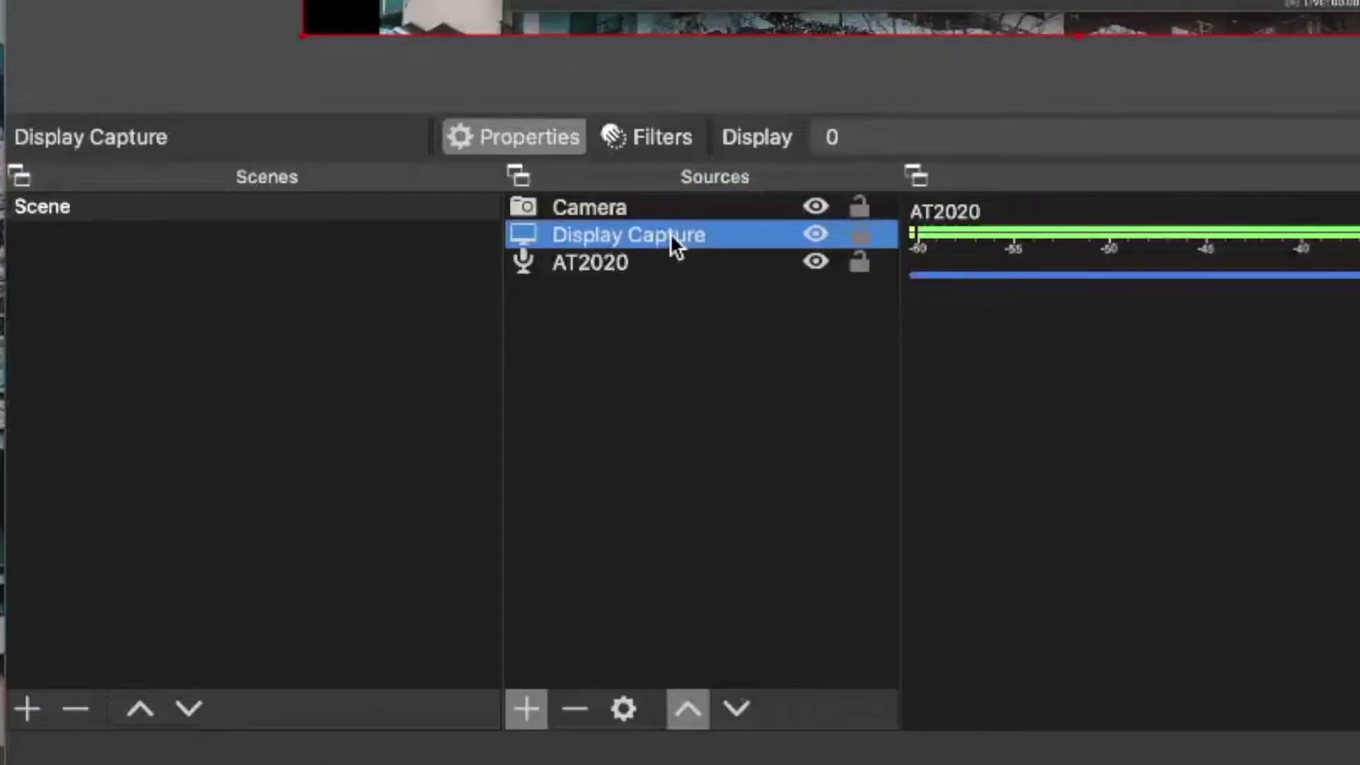
drag(670, 232, 664, 198)
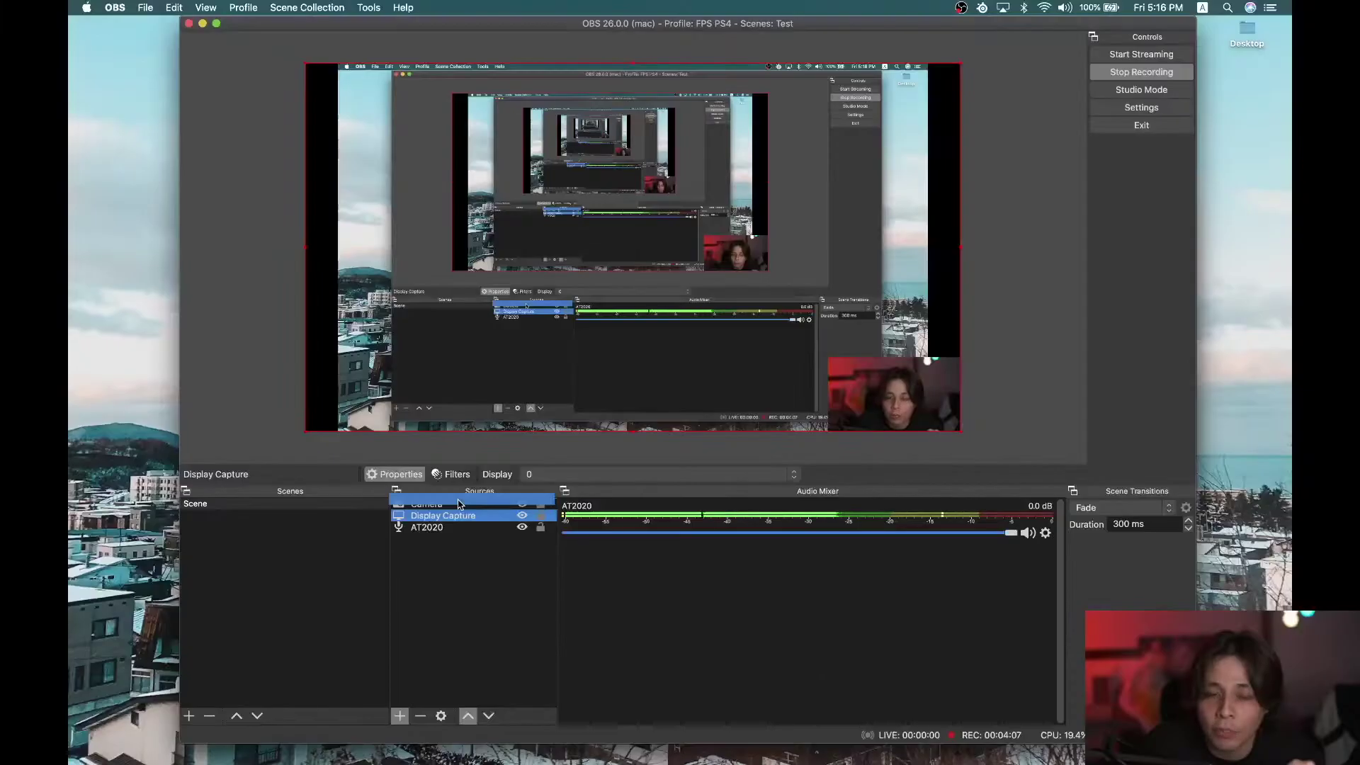
drag(458, 503, 461, 505)
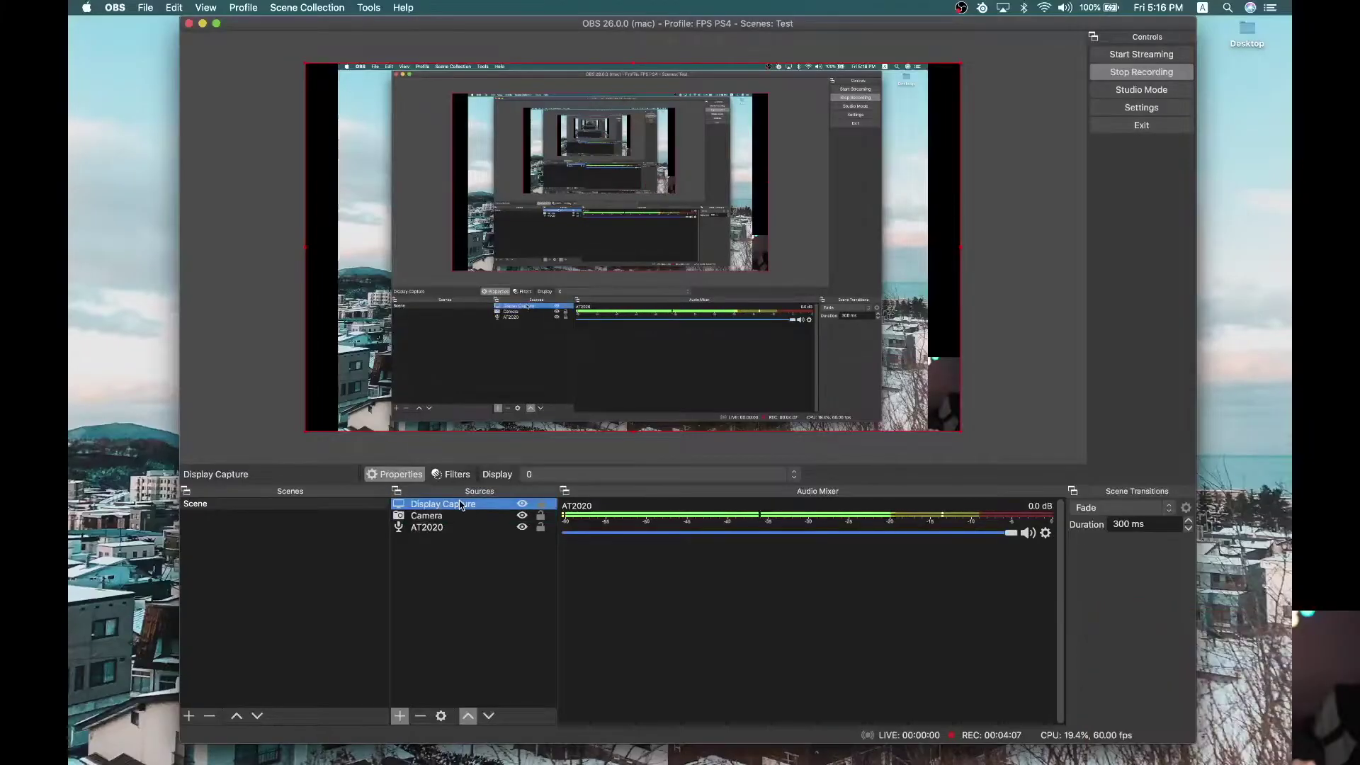
click(948, 394)
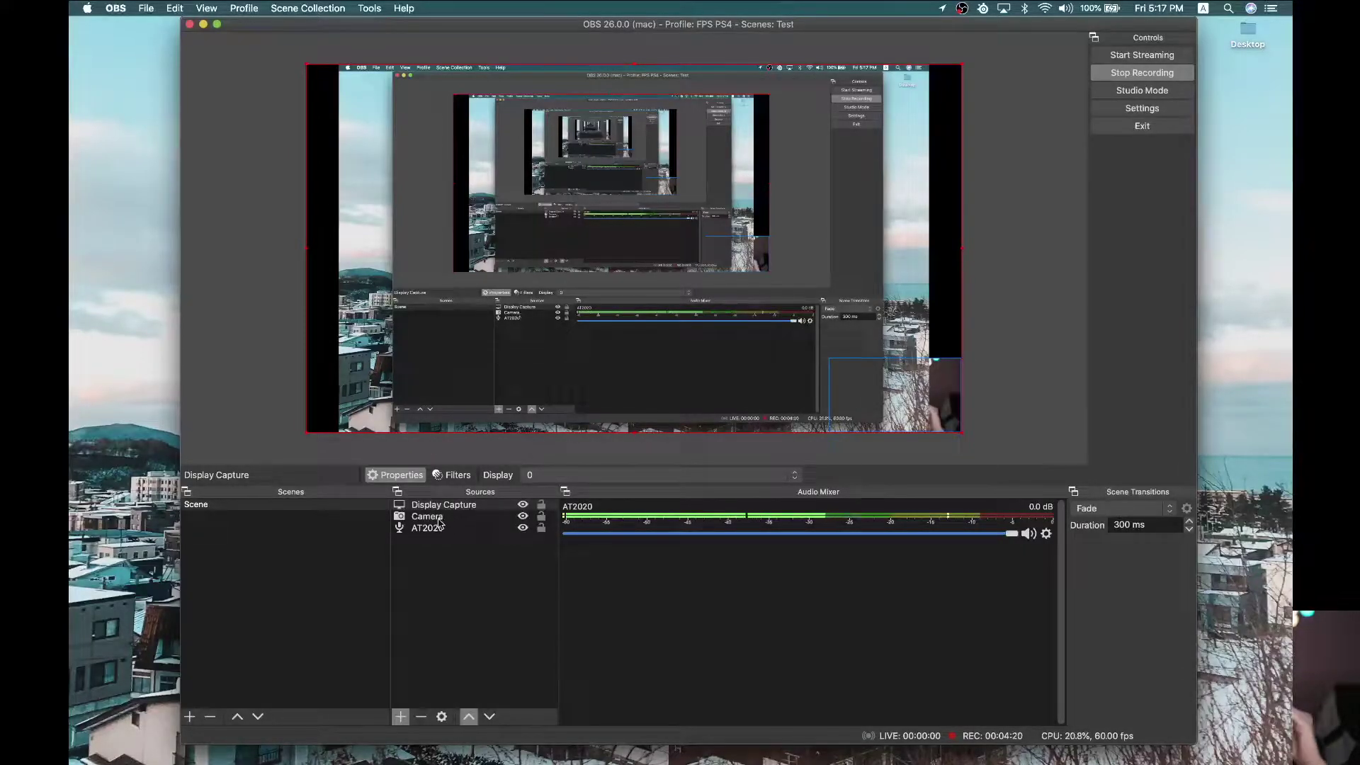
drag(437, 522, 429, 502)
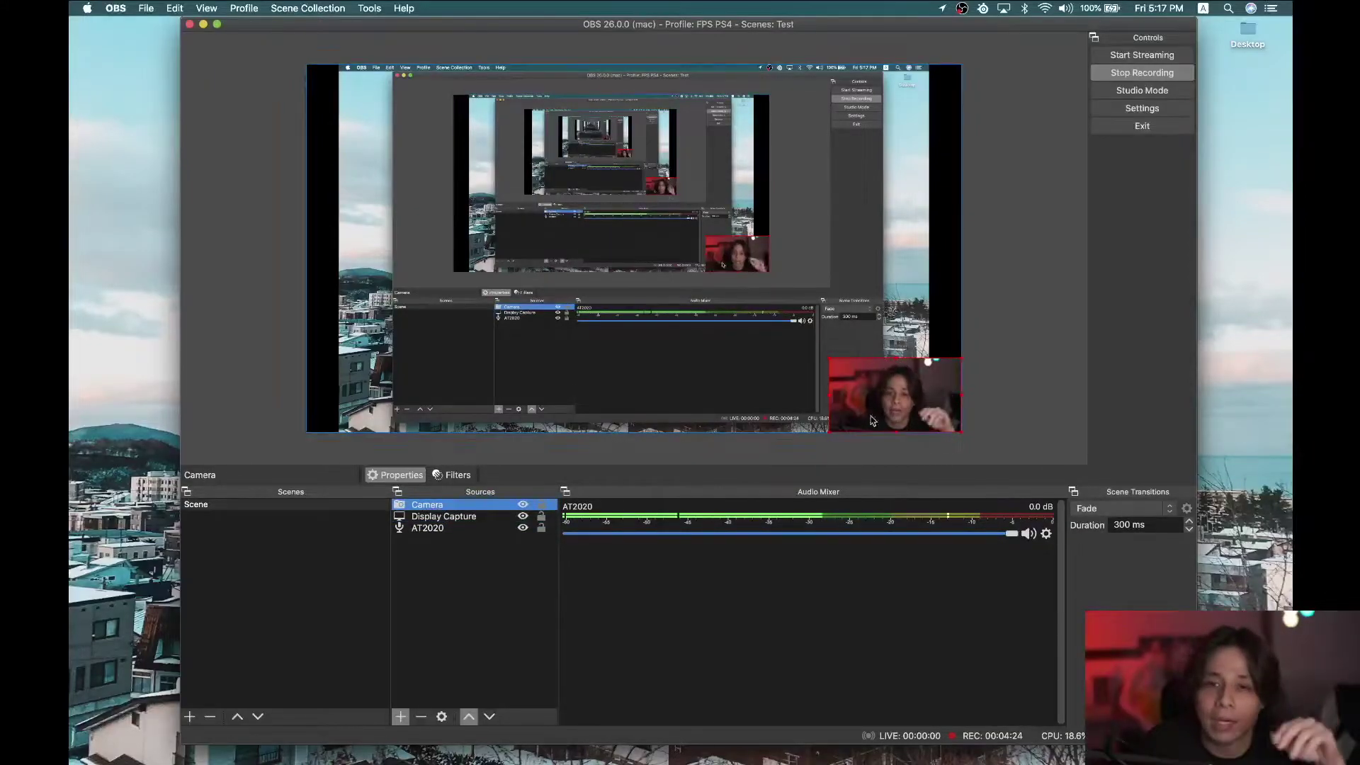
click(400, 716)
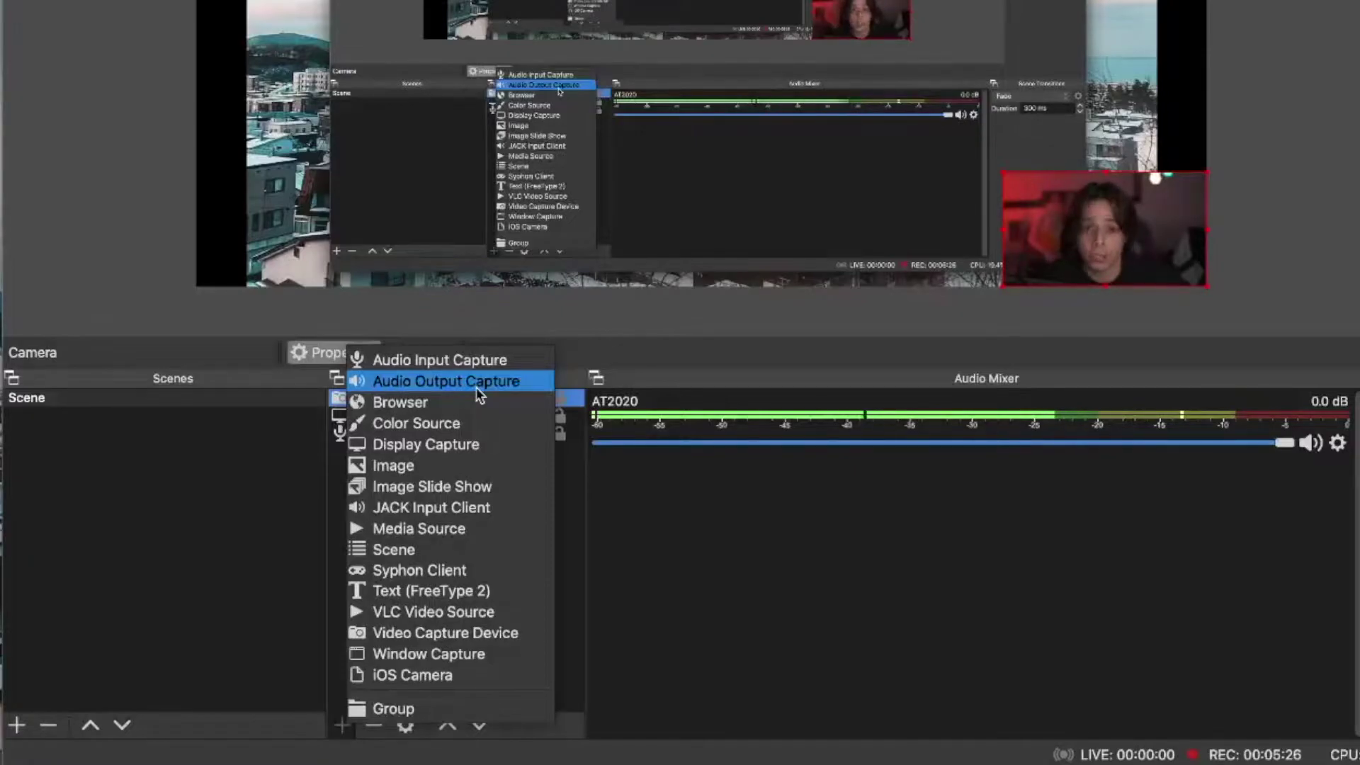
Add a Browser source and review its default URL, size and CSS properties
click(398, 402)
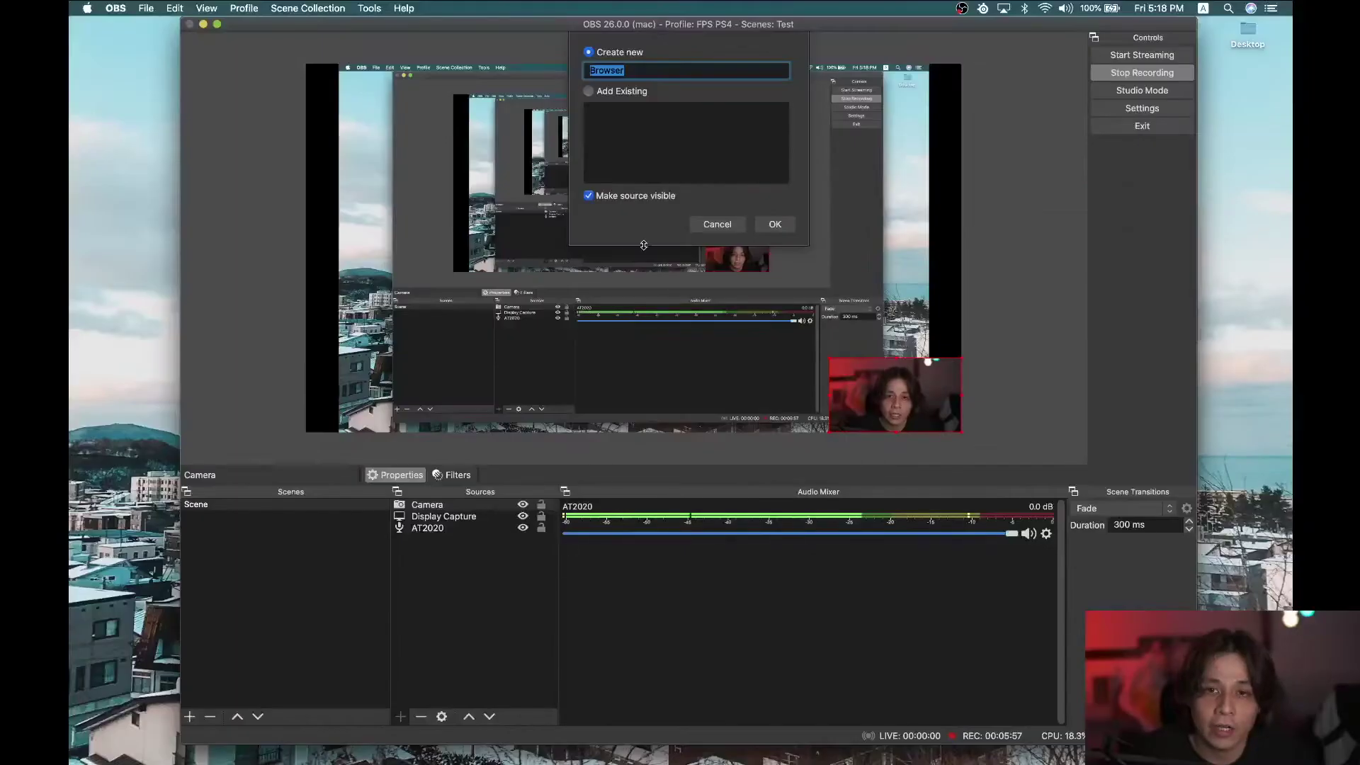
click(779, 228)
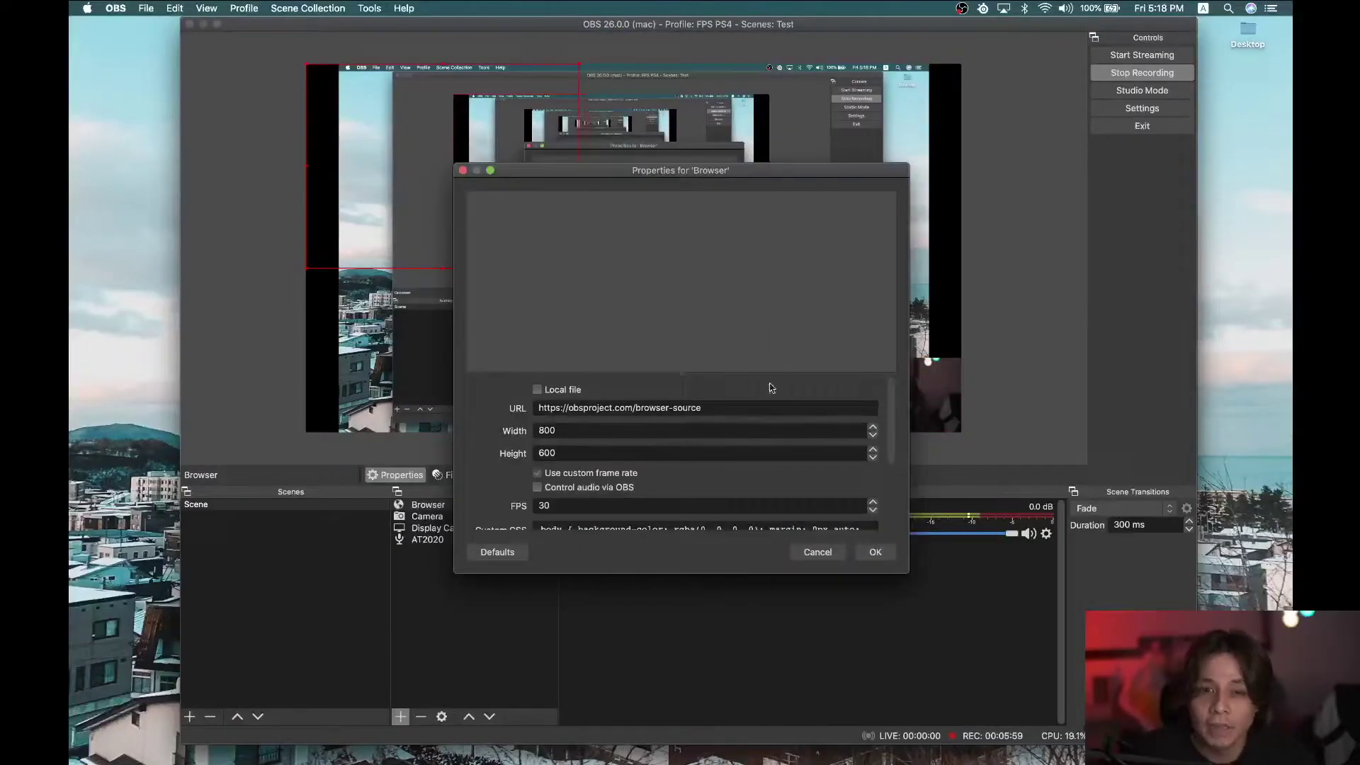
double_click(730, 405)
double_click(730, 405)
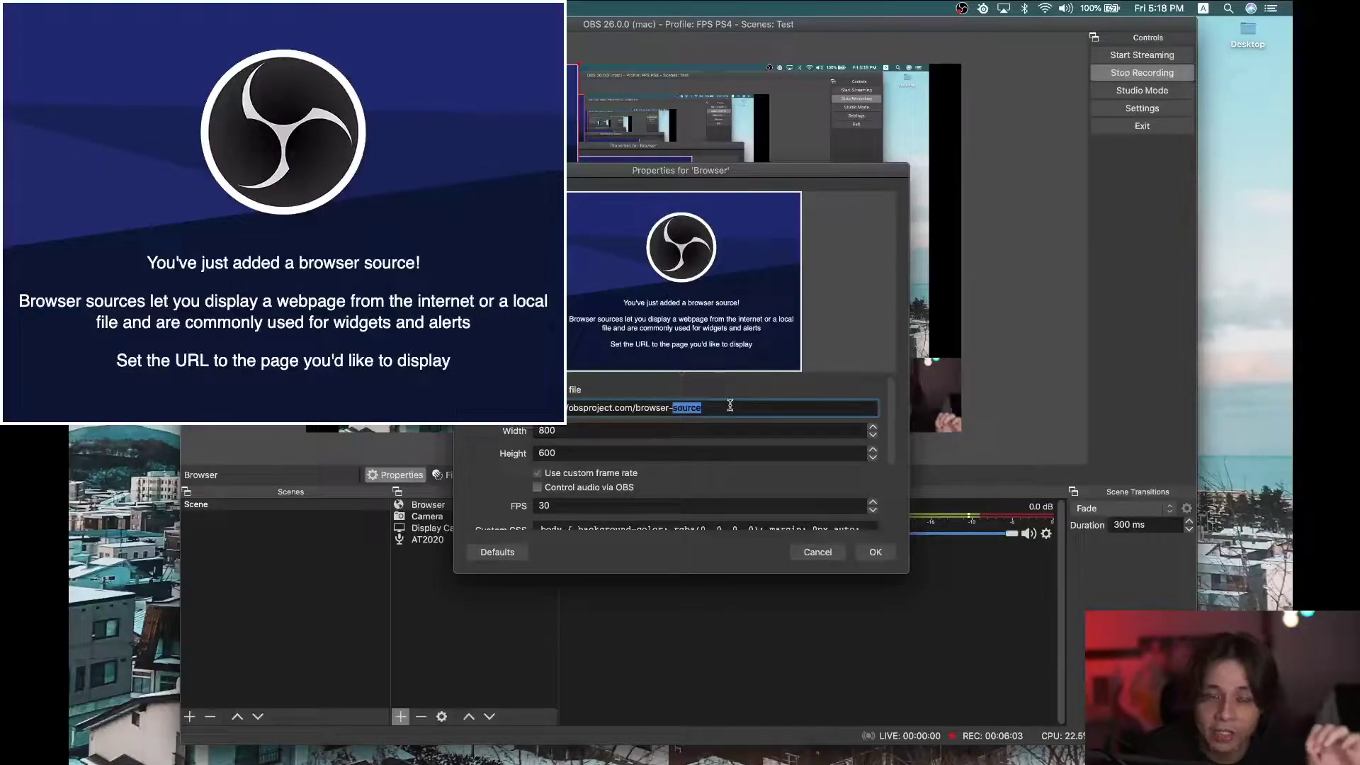
click(730, 405)
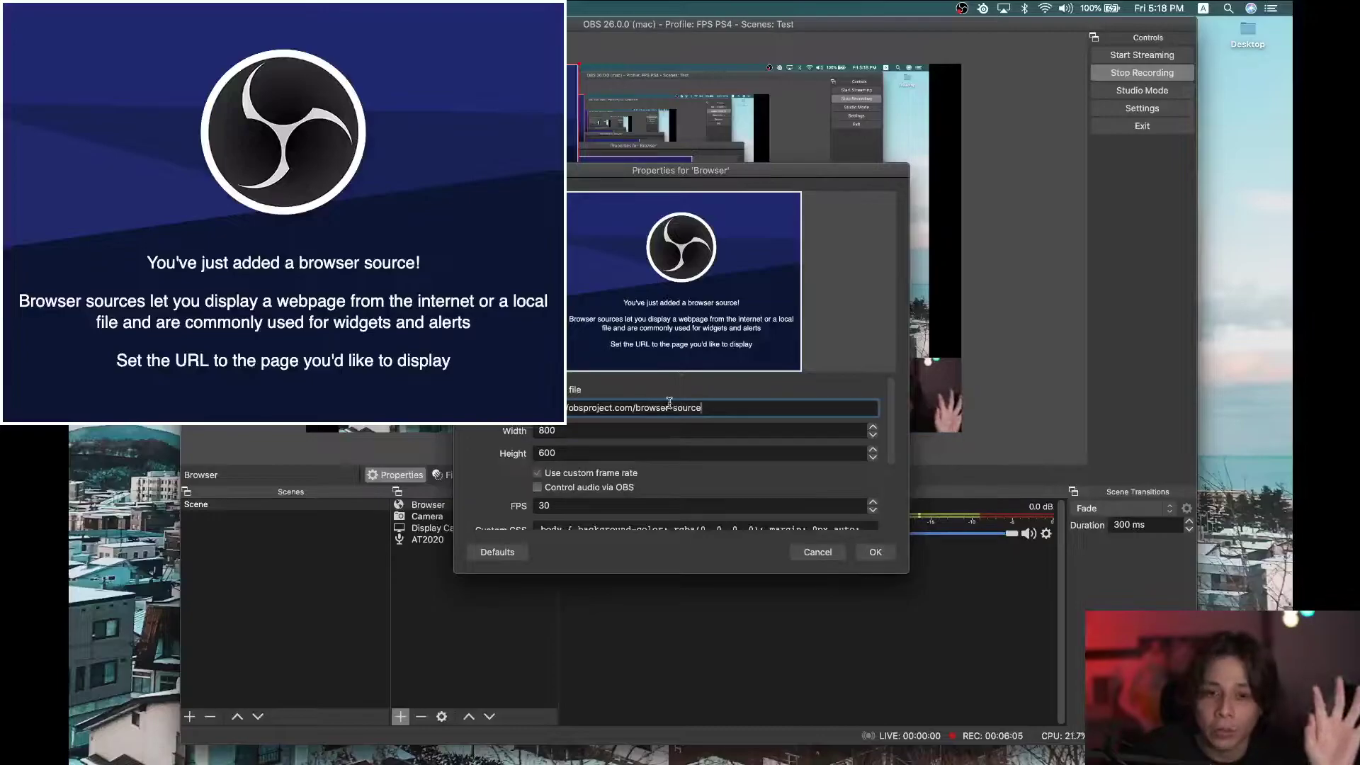
scroll(538, 488, down, 5)
scroll(538, 489, up, 5)
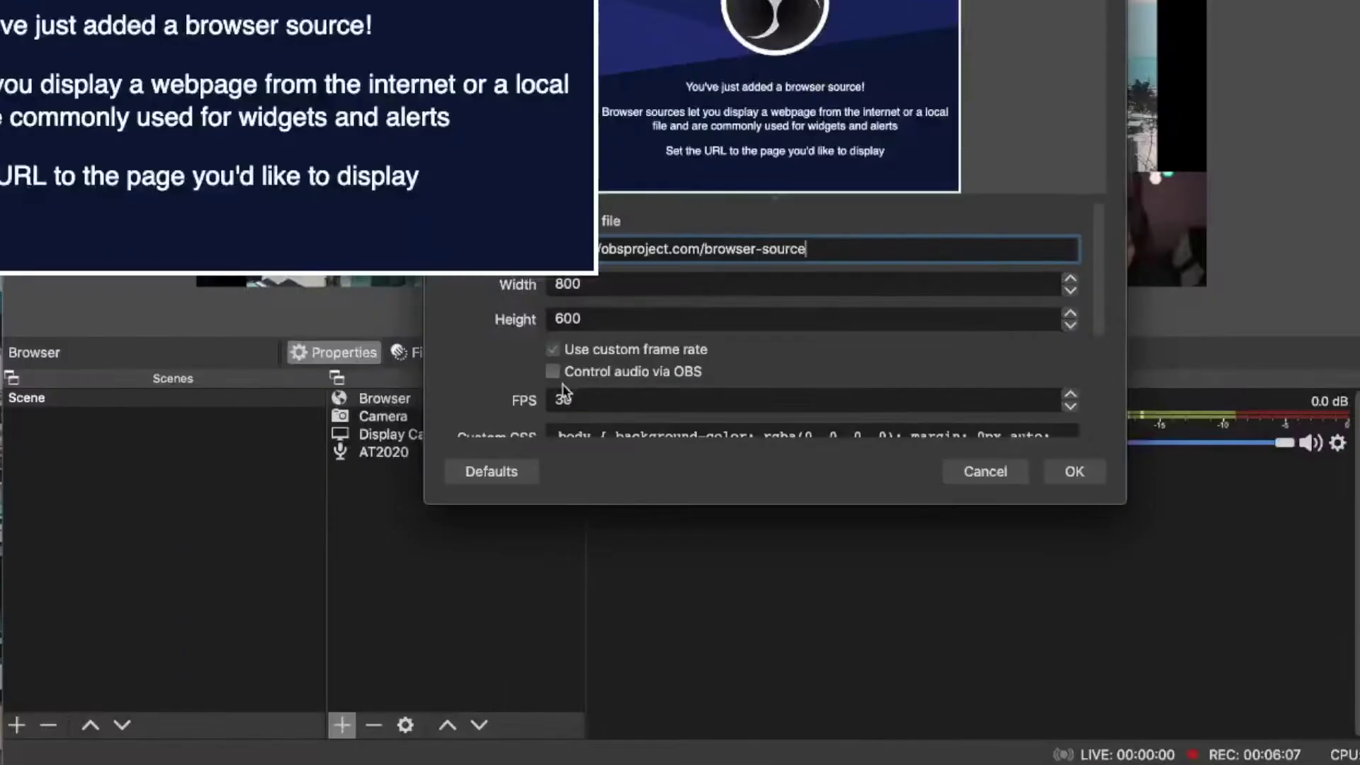
scroll(595, 376, down, 5)
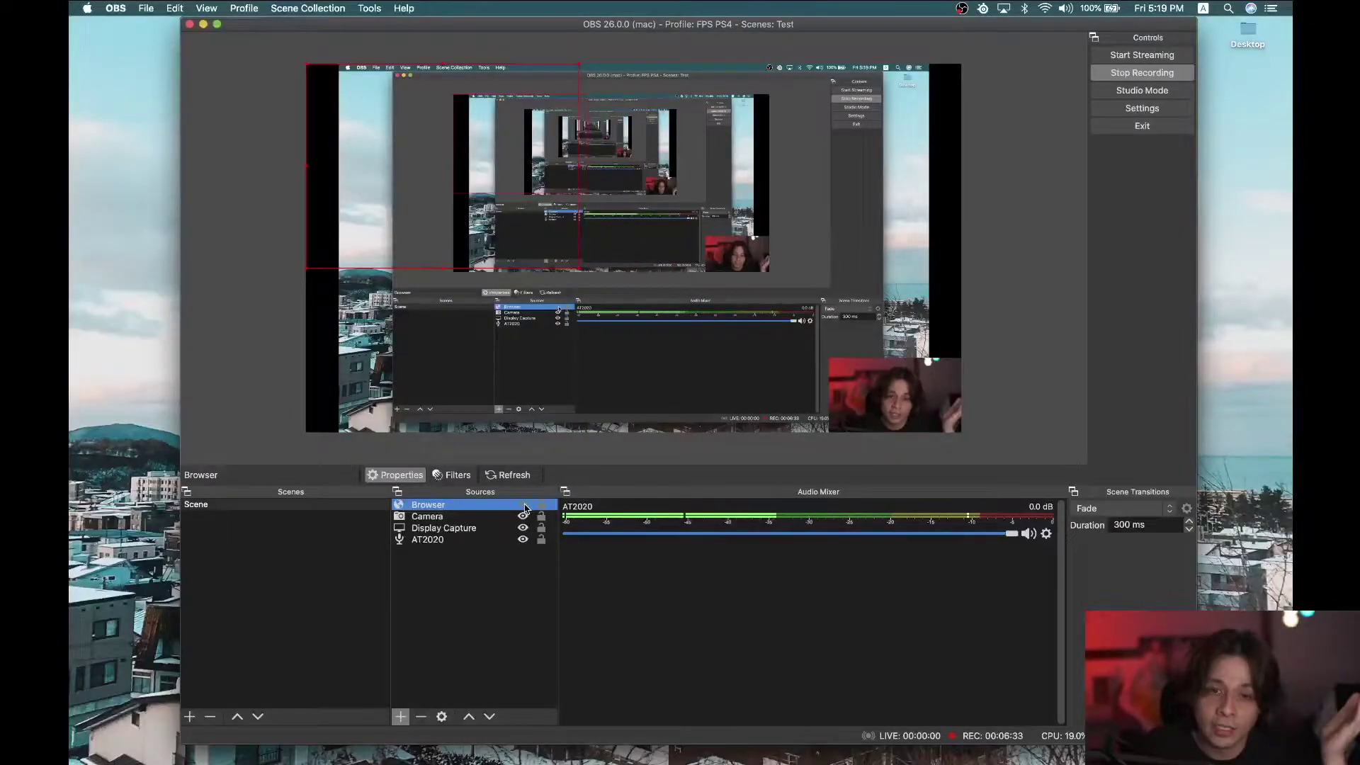
Remove the Browser source, then add a Color Source and remove it too
right_click(465, 508)
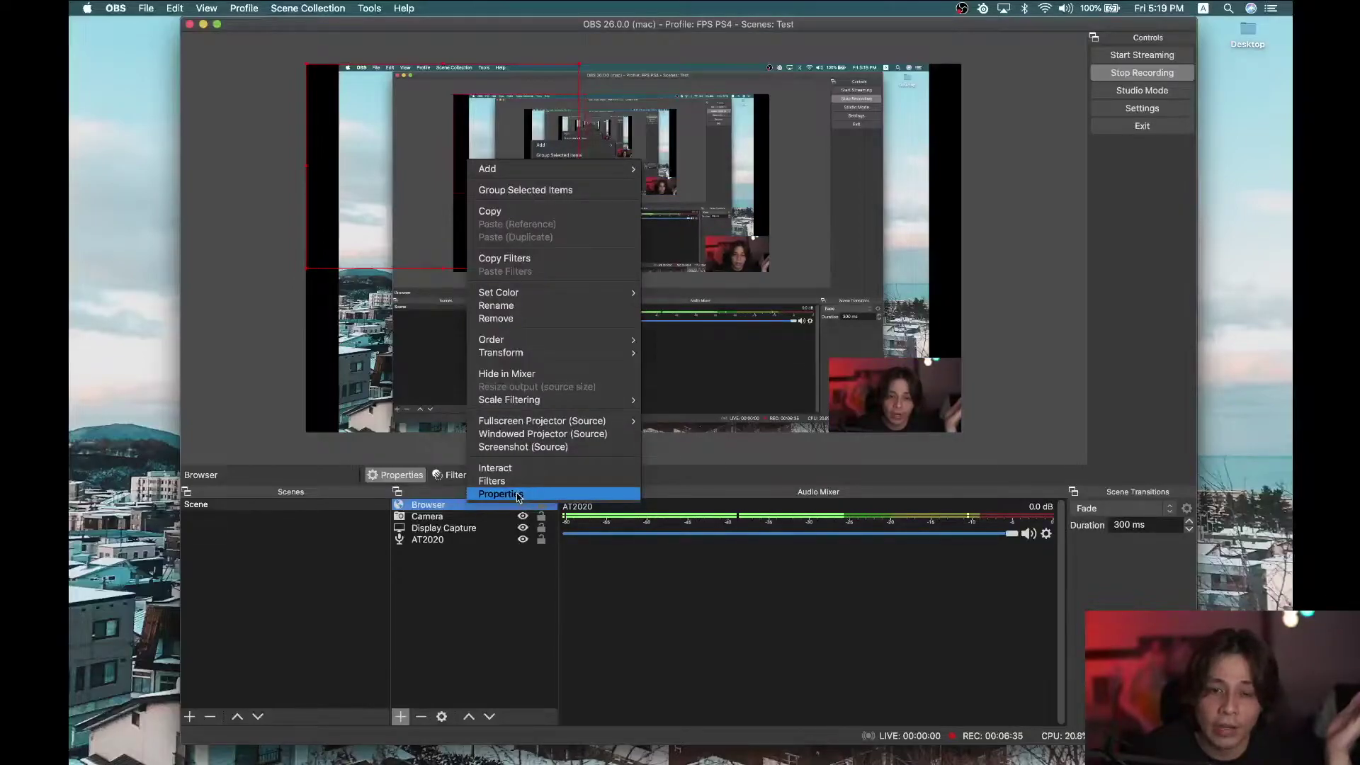
click(496, 318)
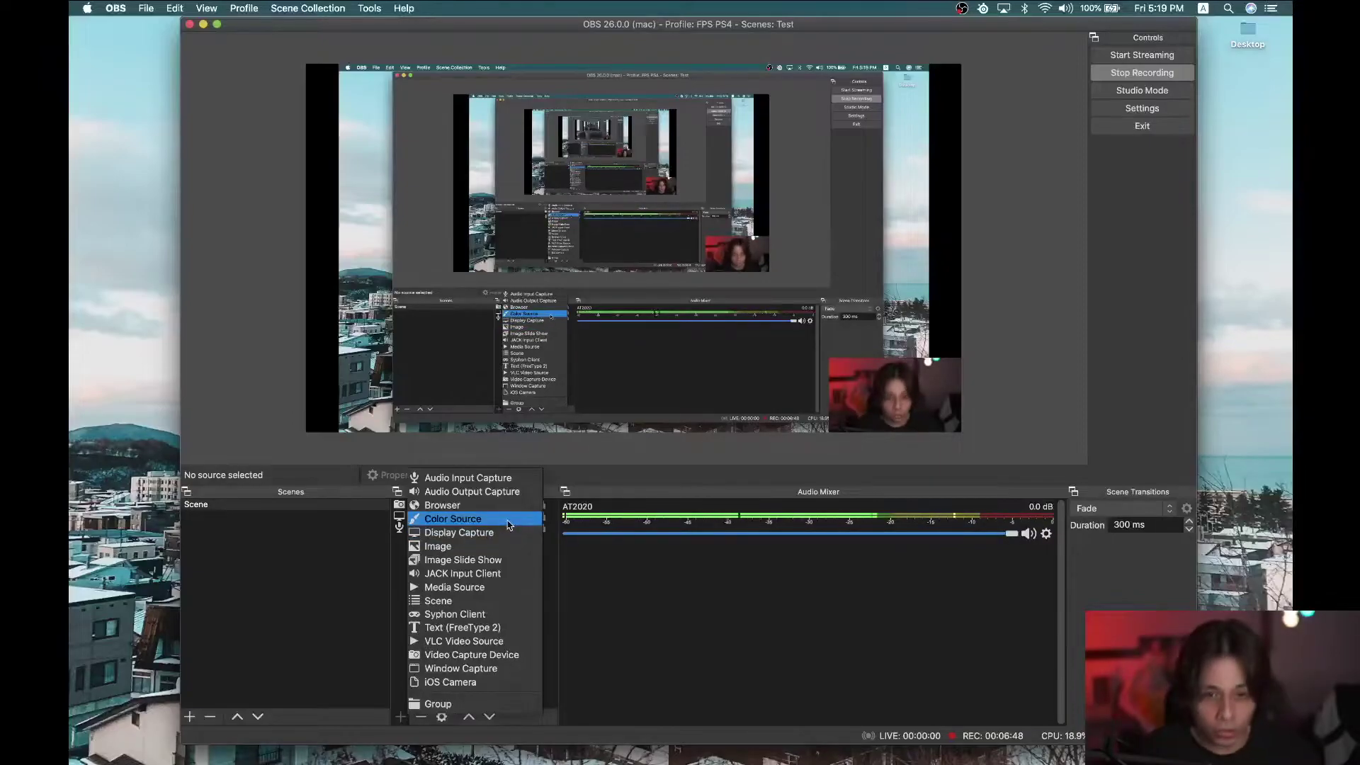
click(507, 525)
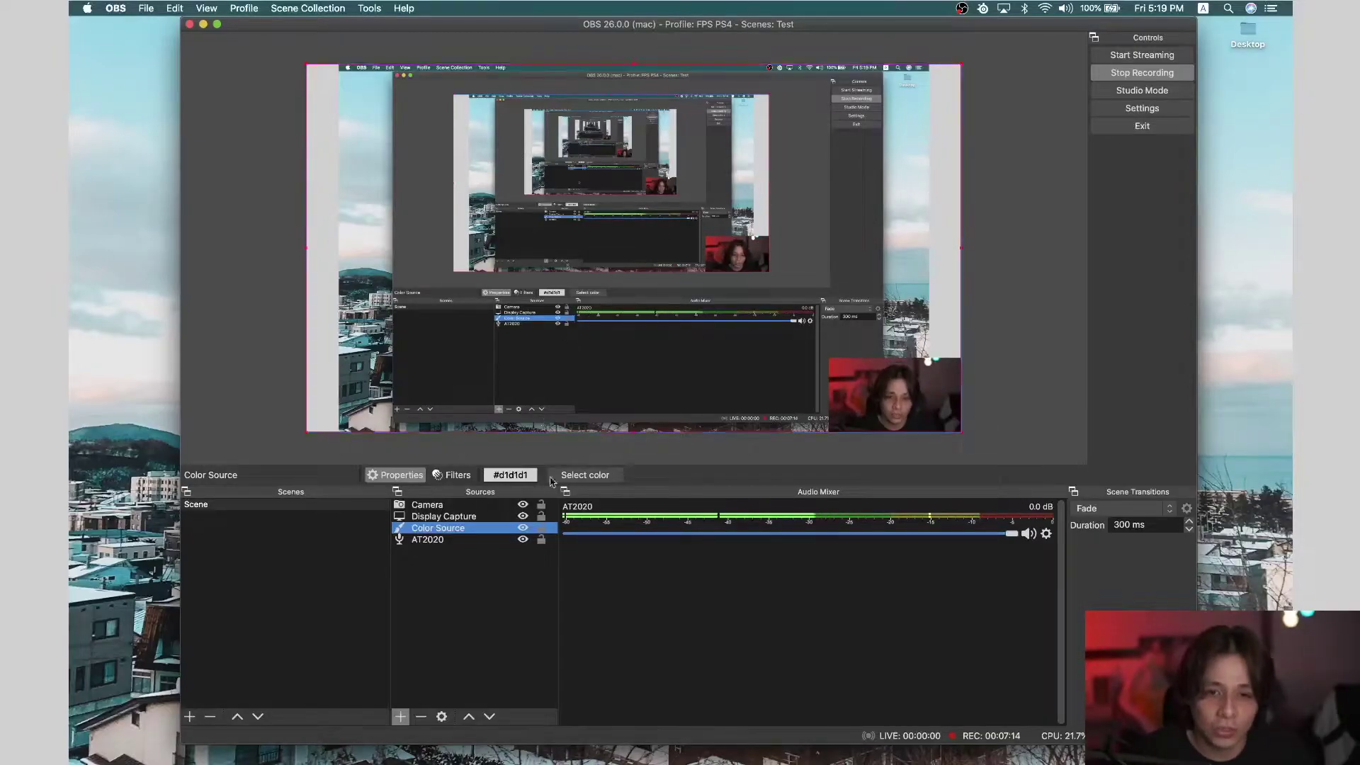
right_click(476, 531)
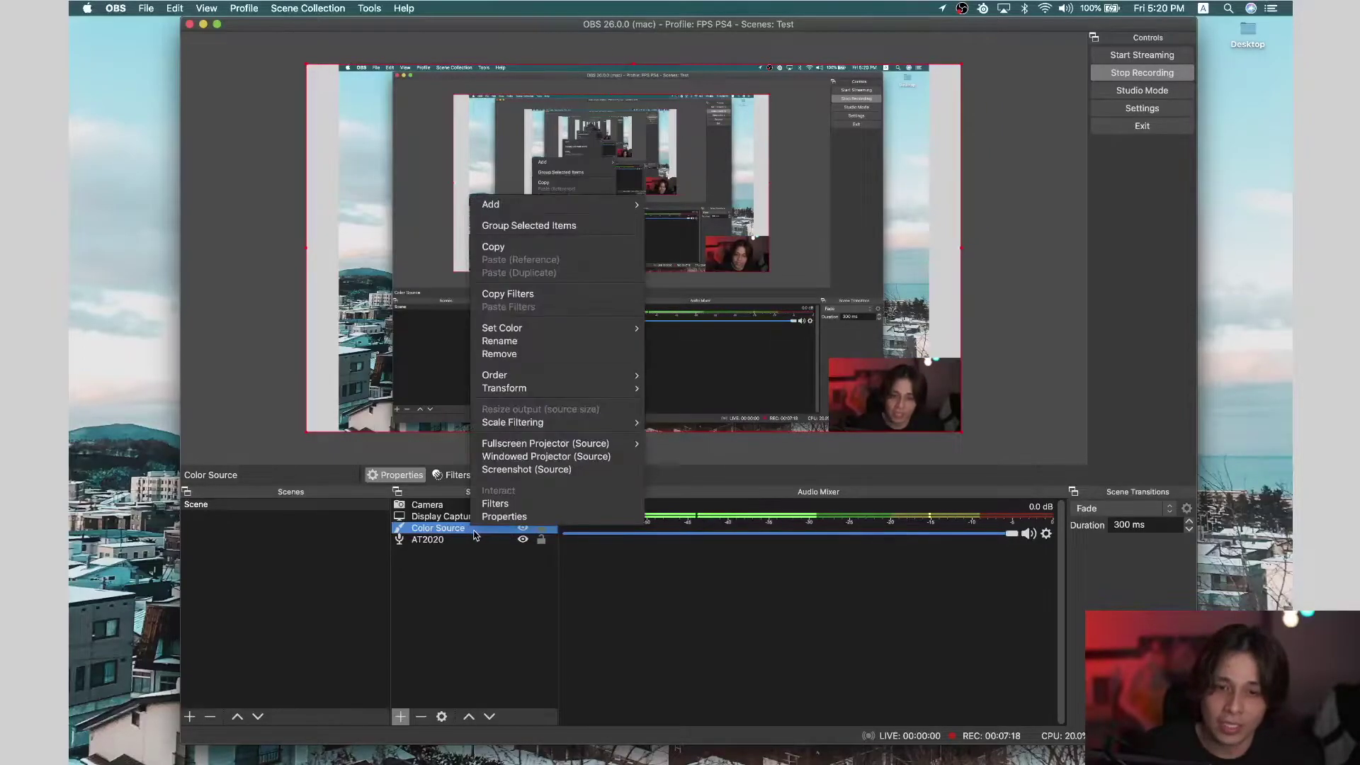
click(521, 354)
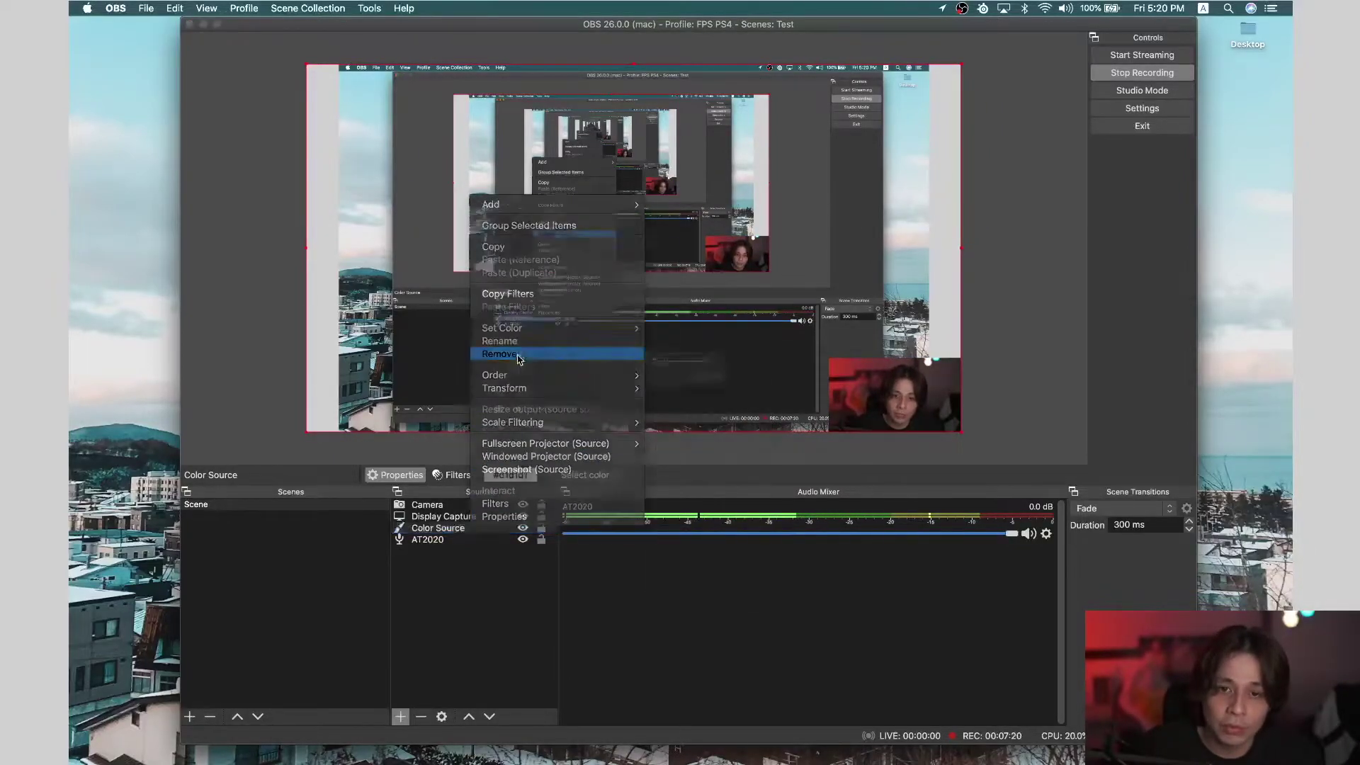
Add an Image source named Background loading rebranger (2).PNG
click(400, 716)
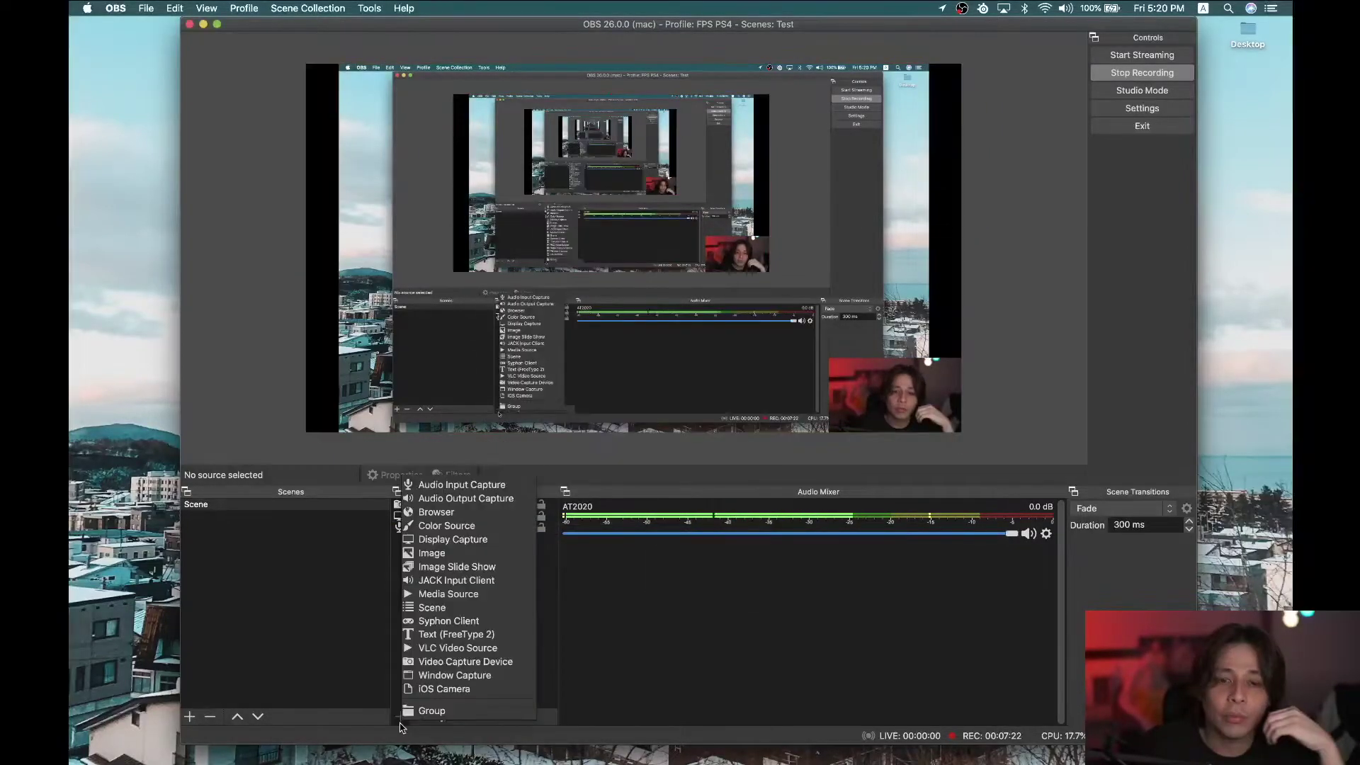
click(468, 557)
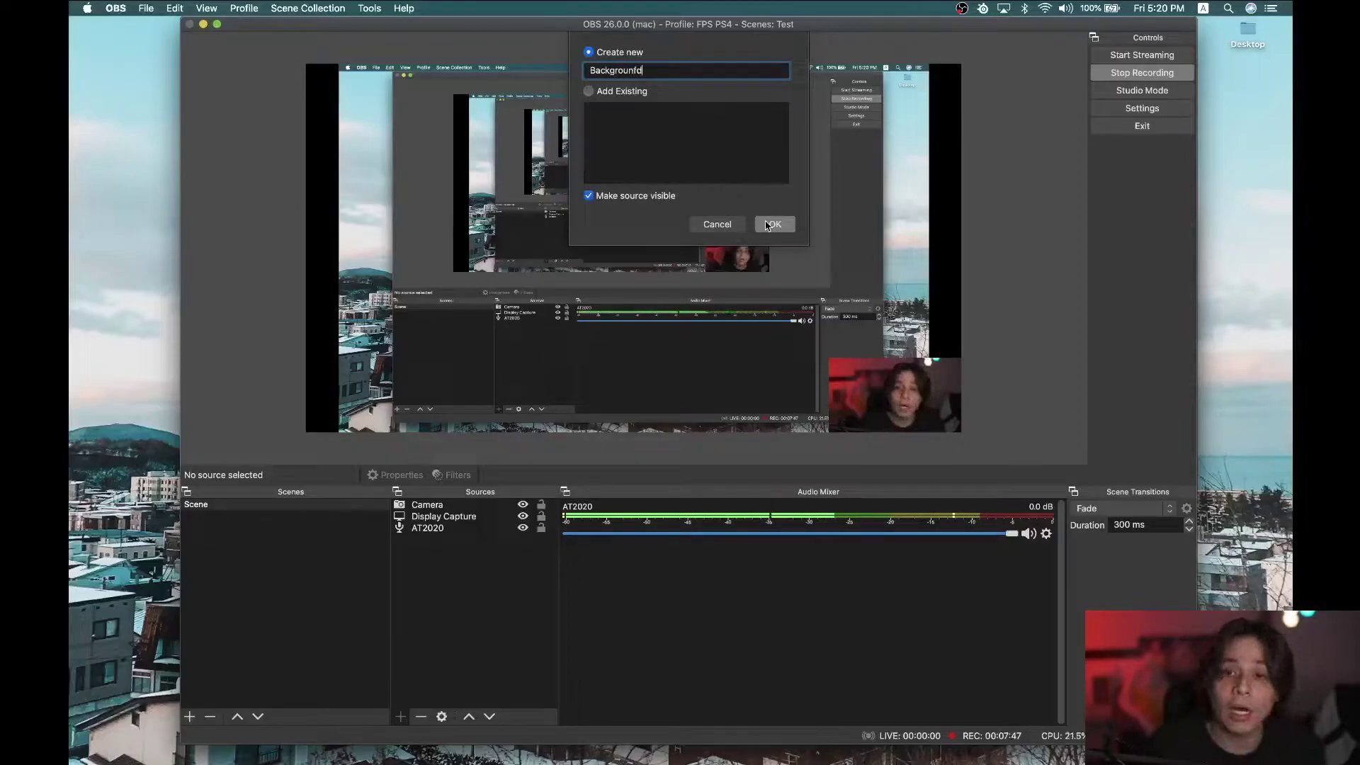
click(590, 358)
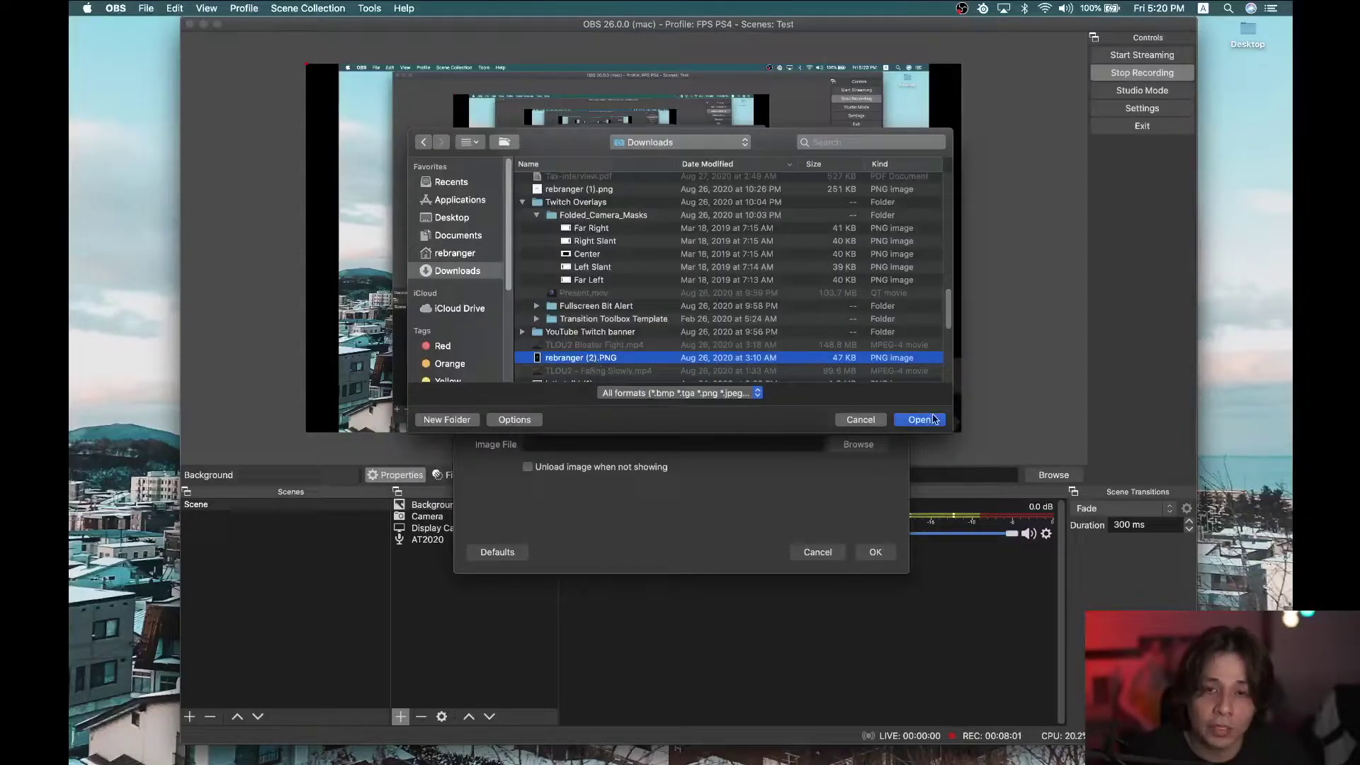
key(space)
key(space)
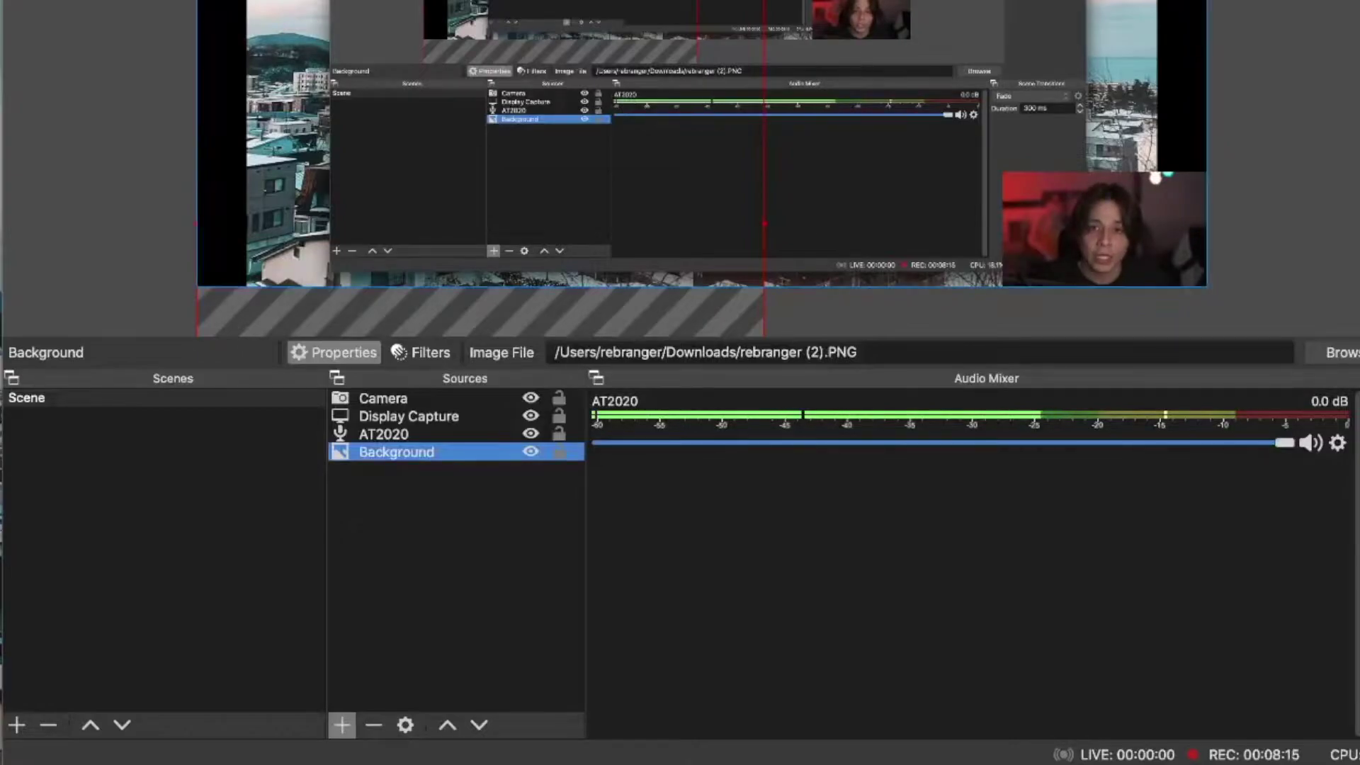
Move the Background source to the top of the Sources list
click(363, 11)
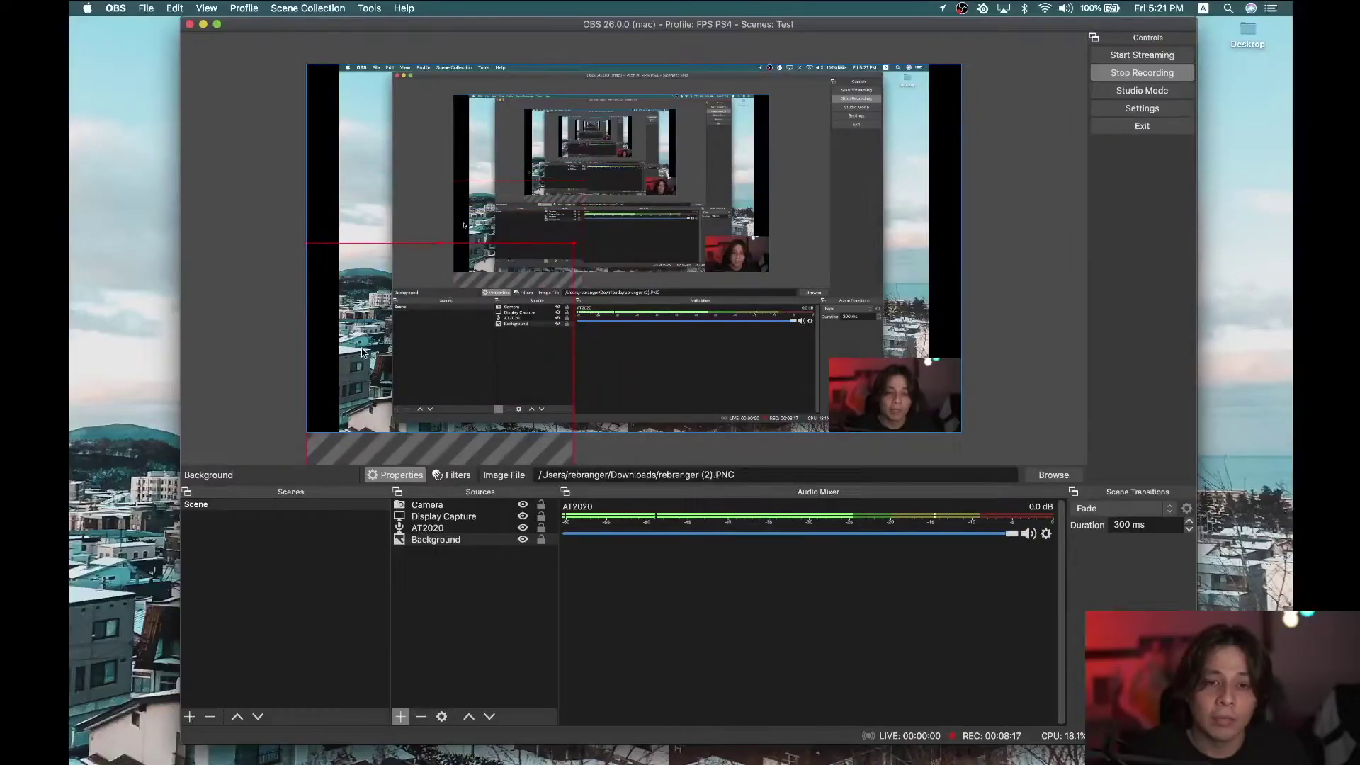
drag(452, 539, 463, 504)
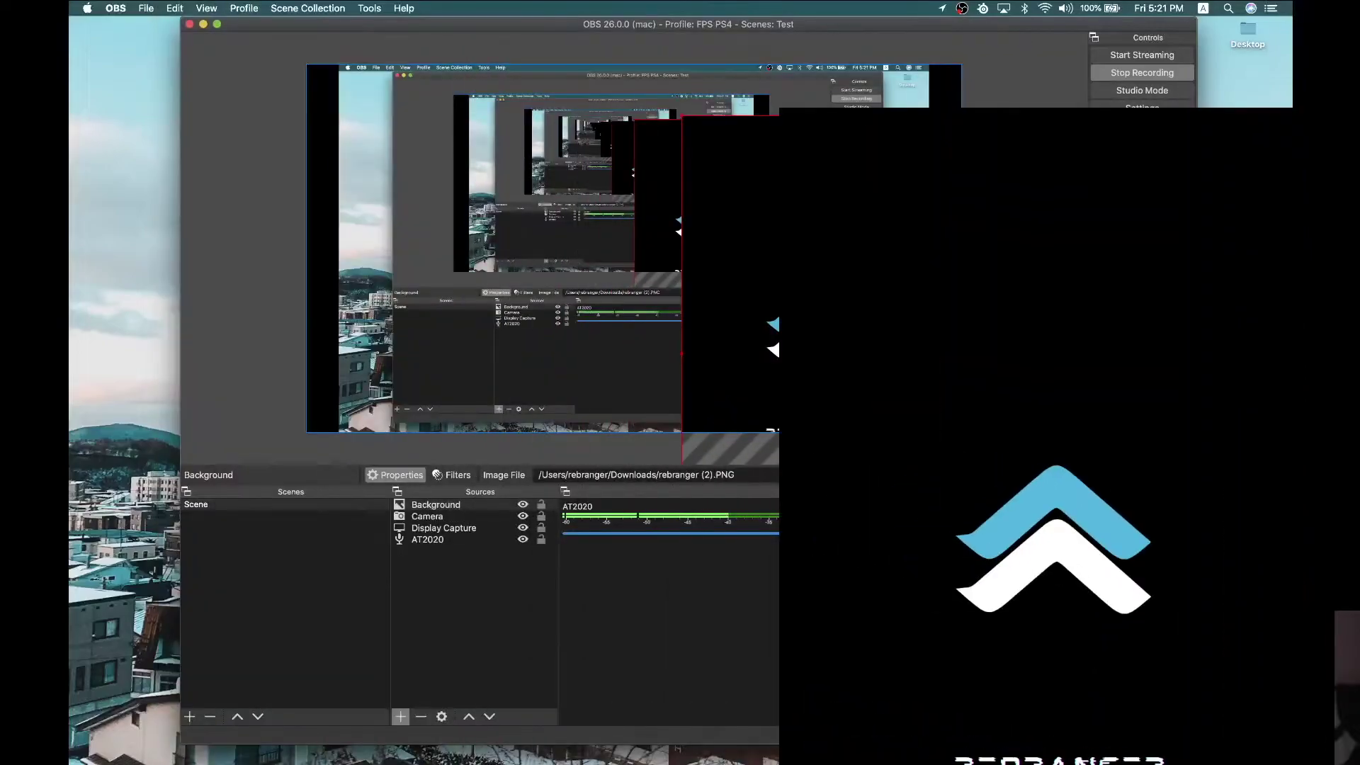
click(402, 578)
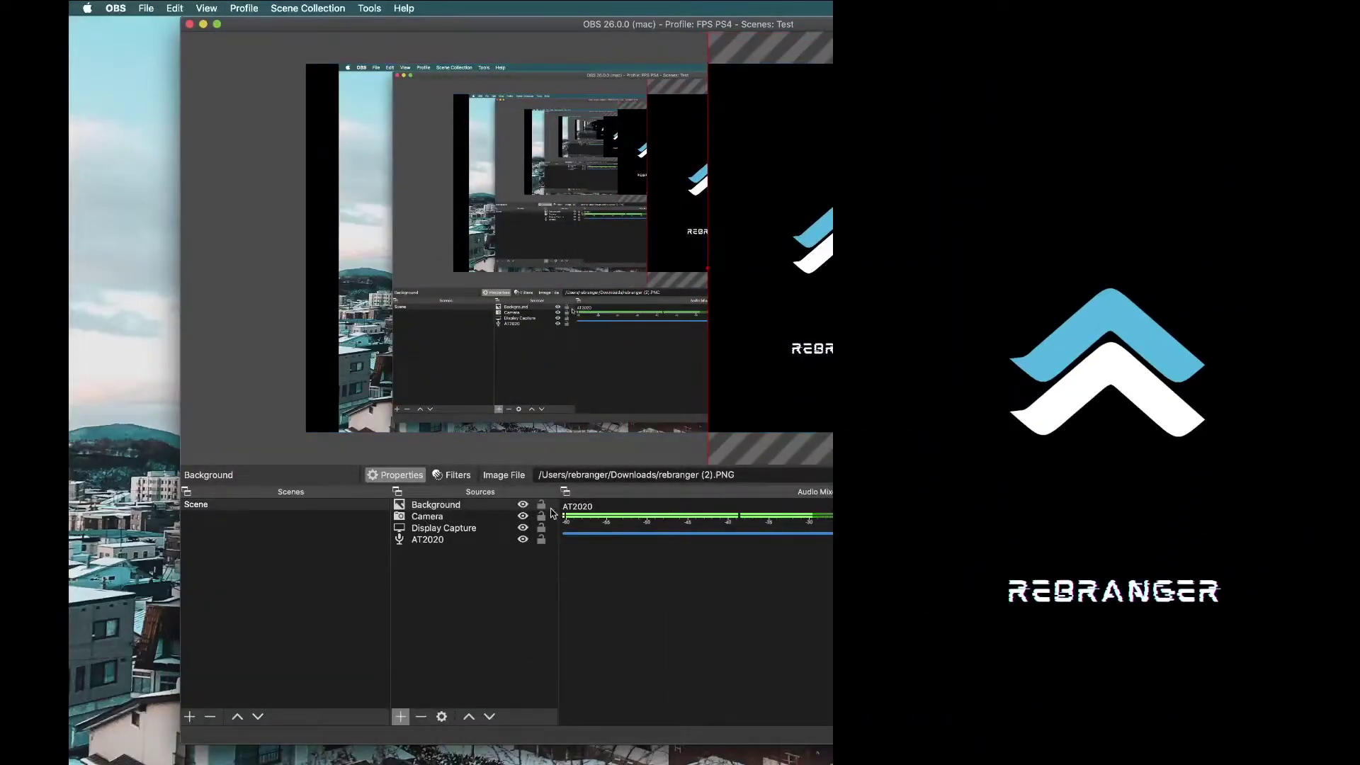
click(524, 505)
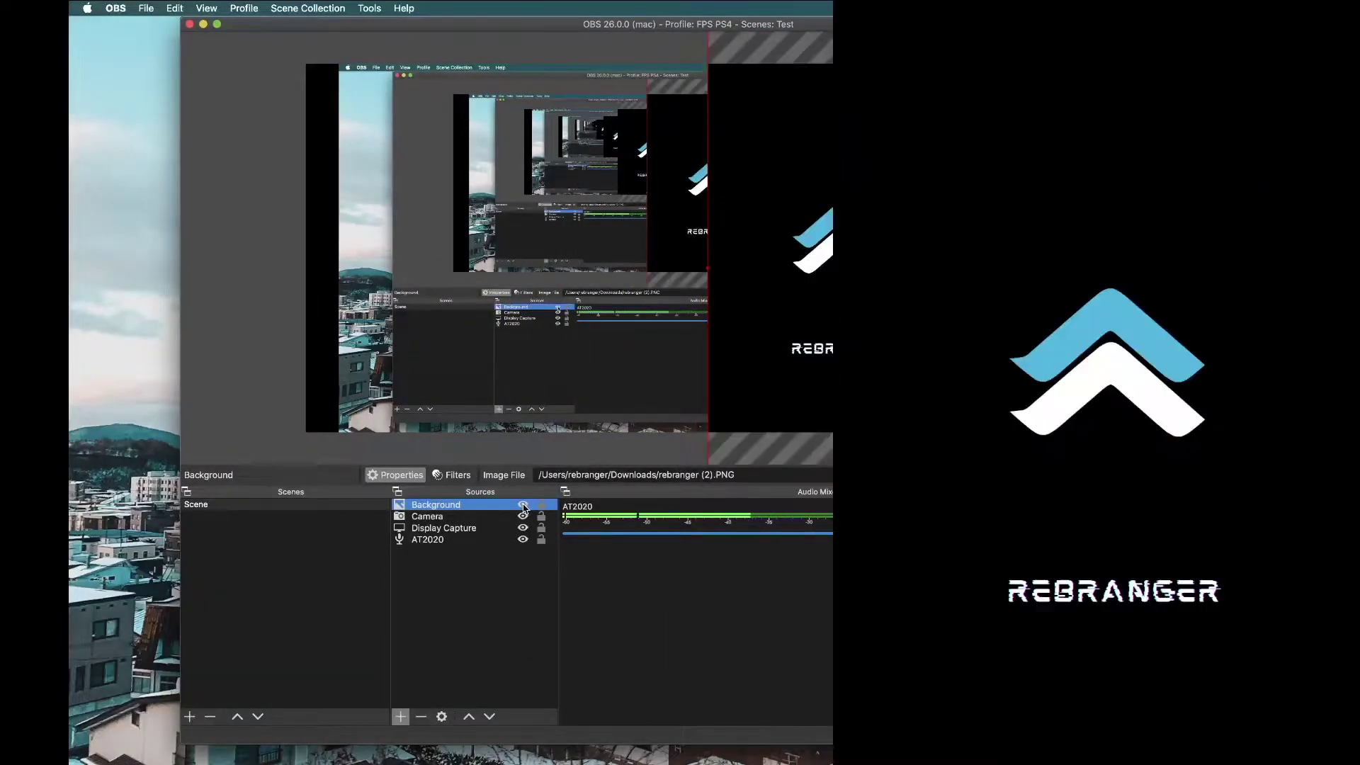
right_click(524, 507)
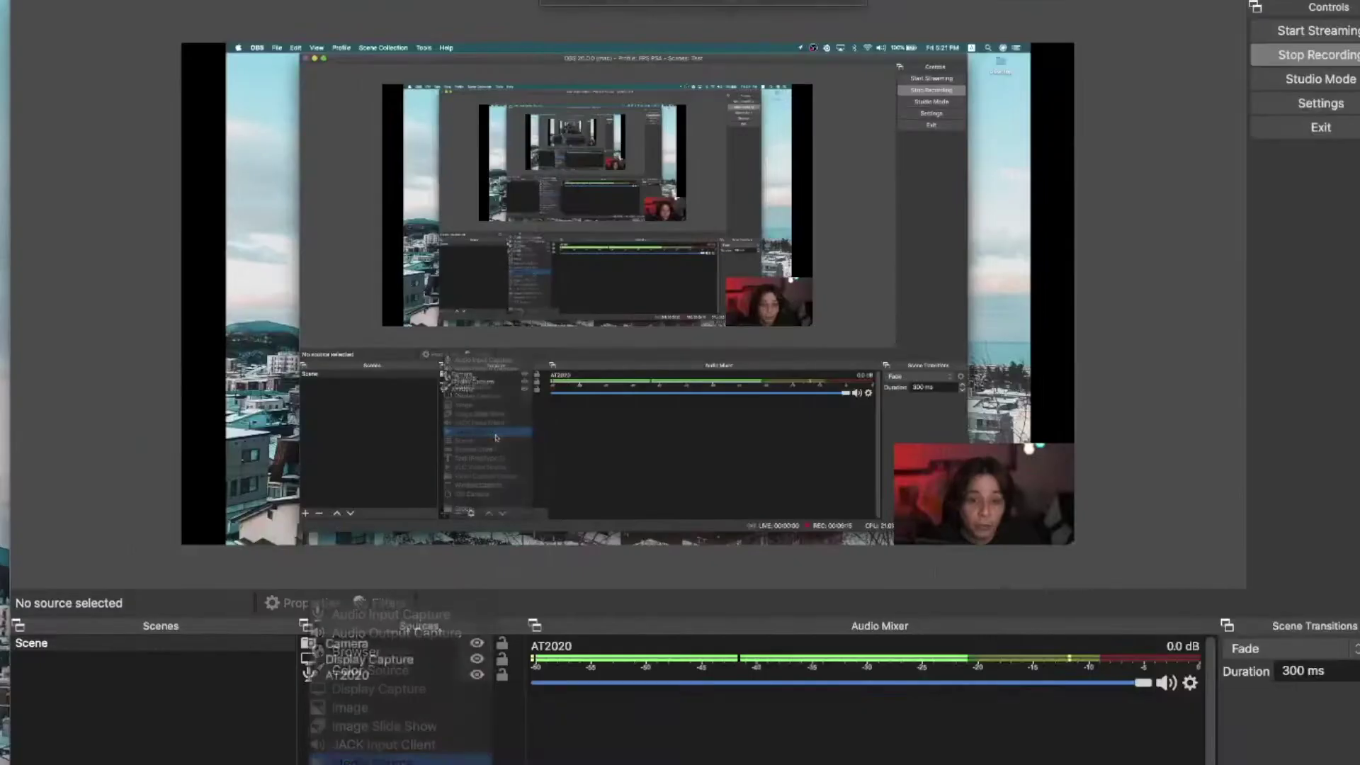
Add a Media Source and browse for a local video file to play
click(453, 593)
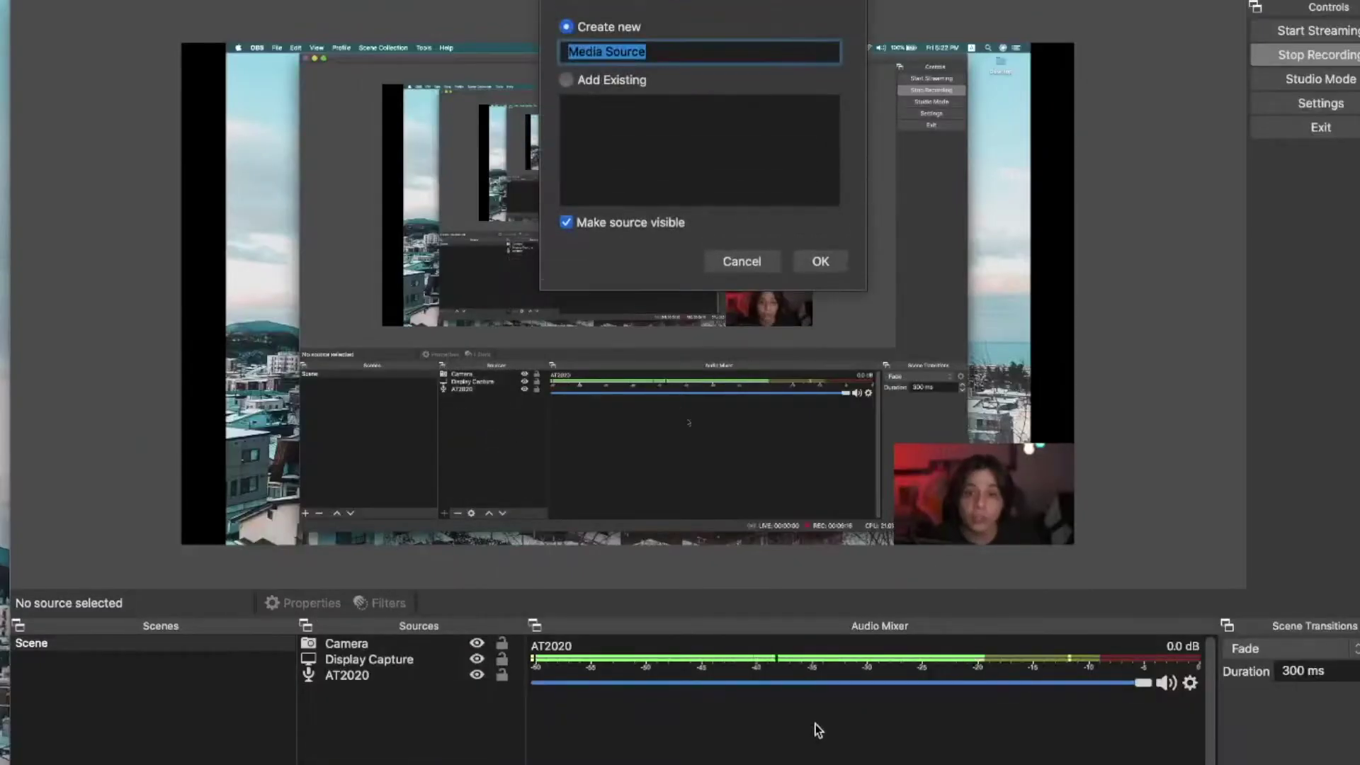
click(820, 262)
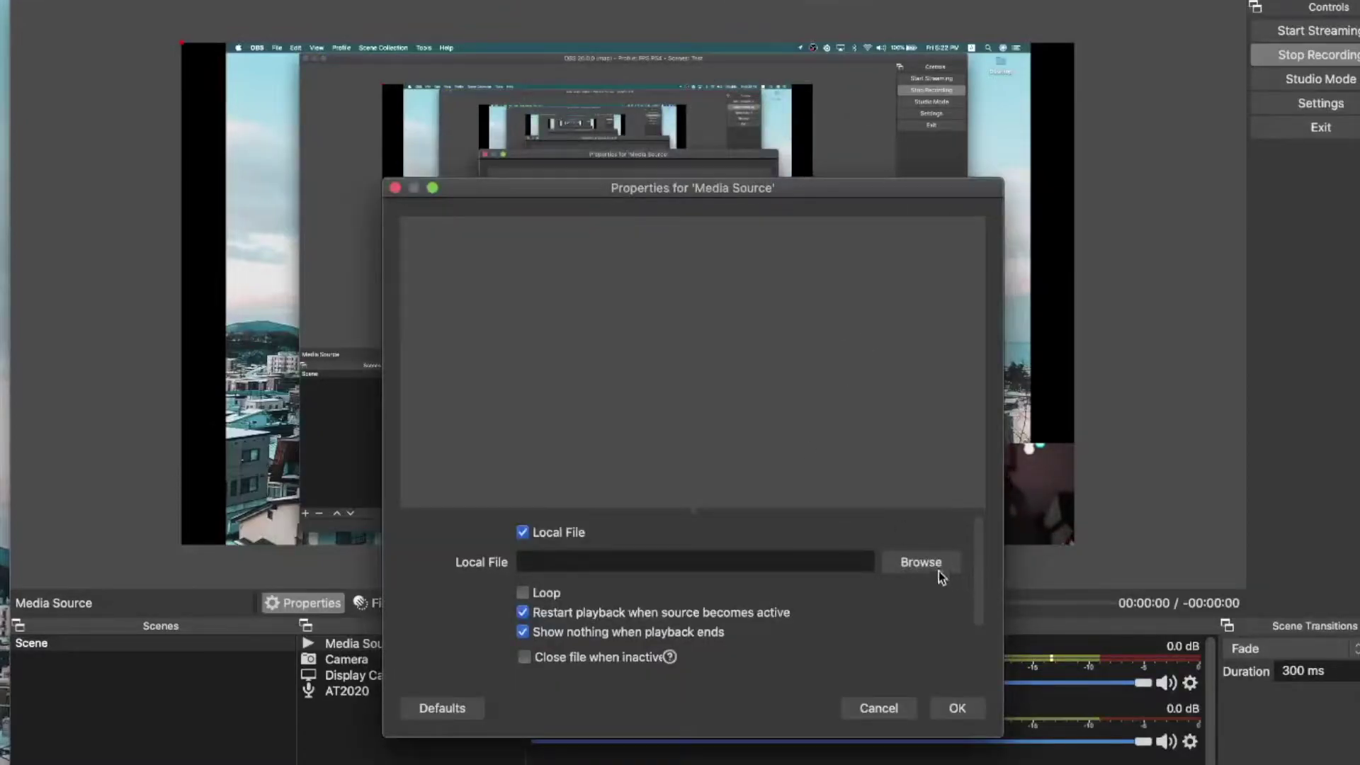
click(920, 563)
scroll(754, 357, down, 10)
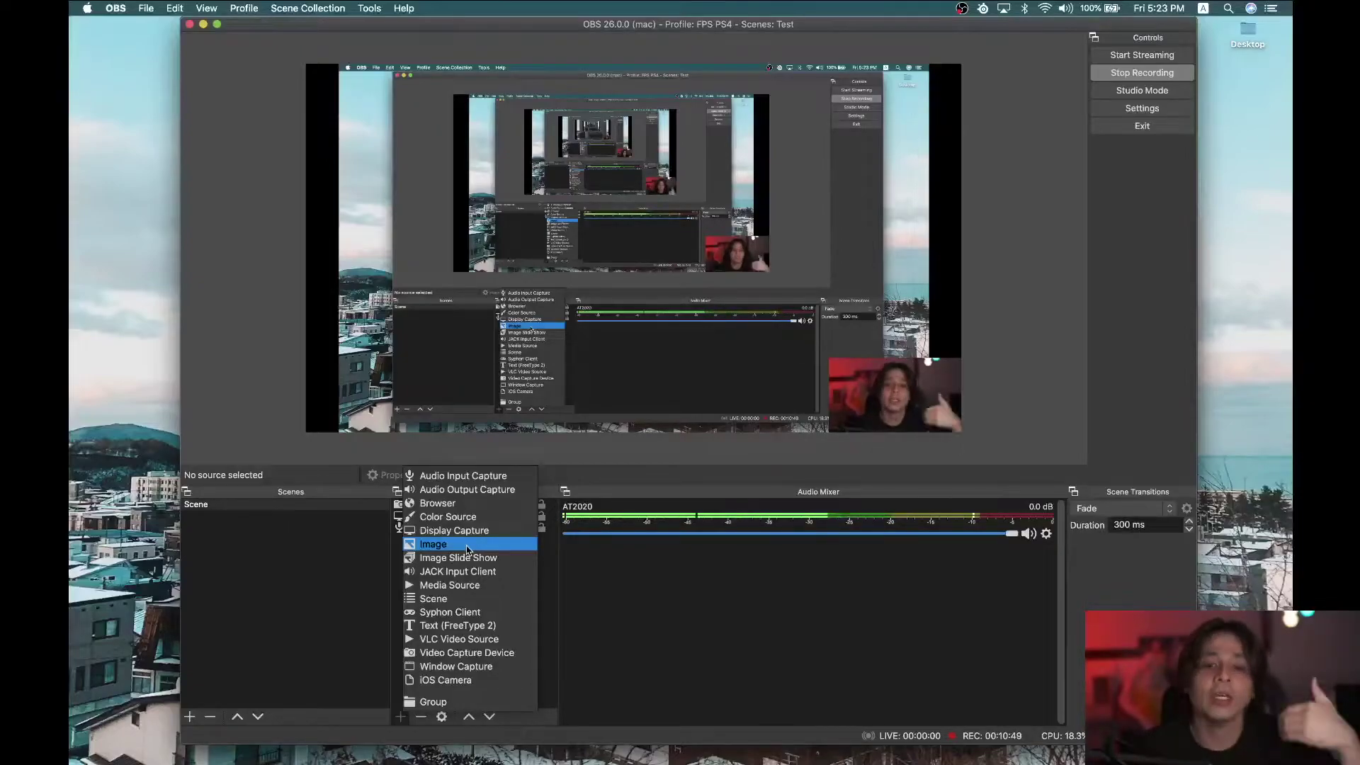
Add a Window Capture source with no window chosen and place it above AT2020
click(479, 668)
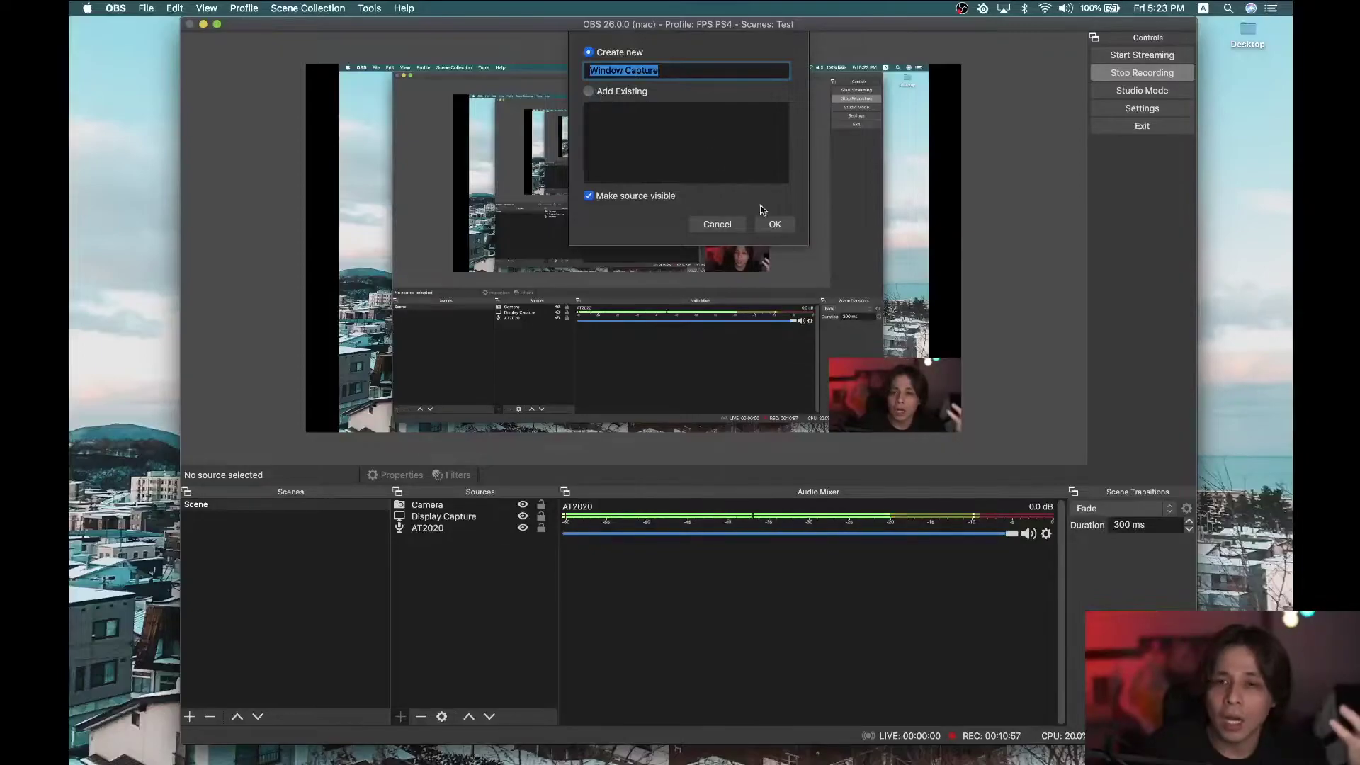
click(784, 231)
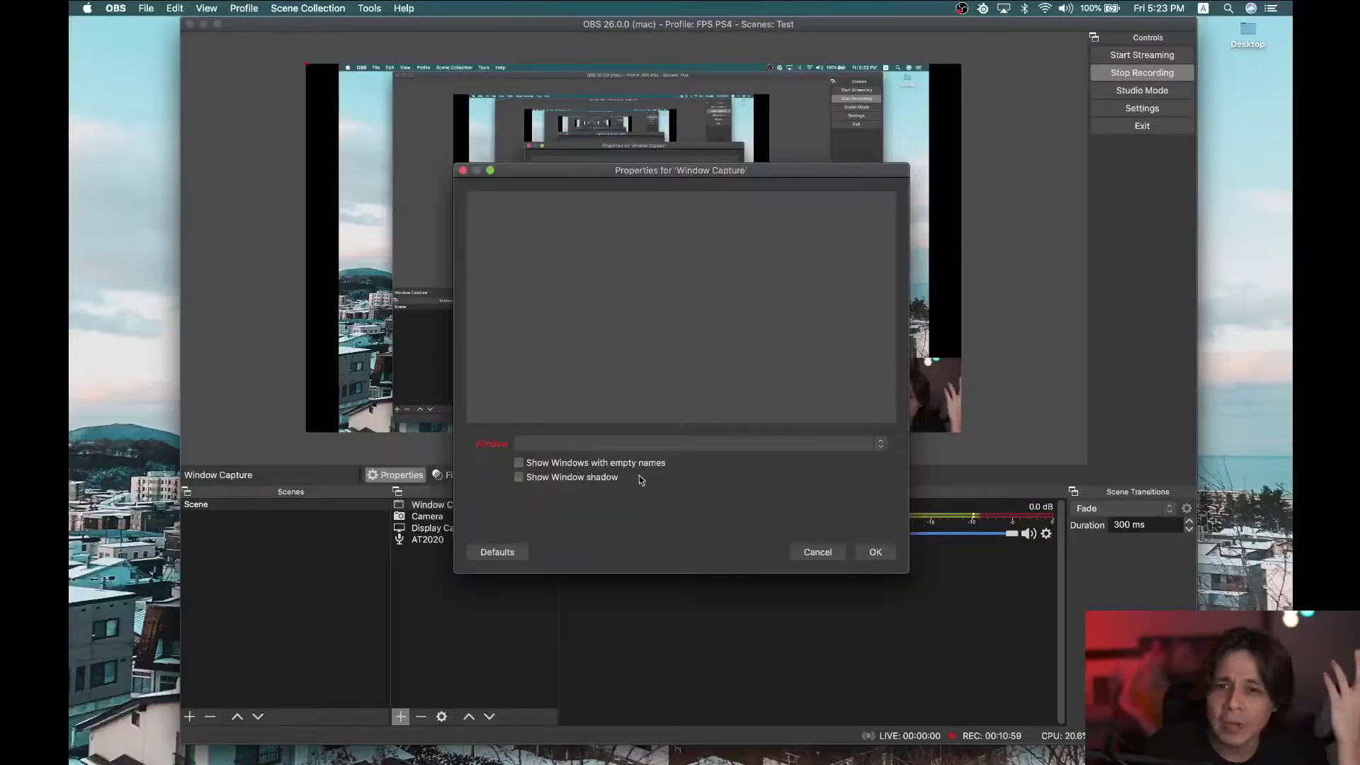
click(638, 444)
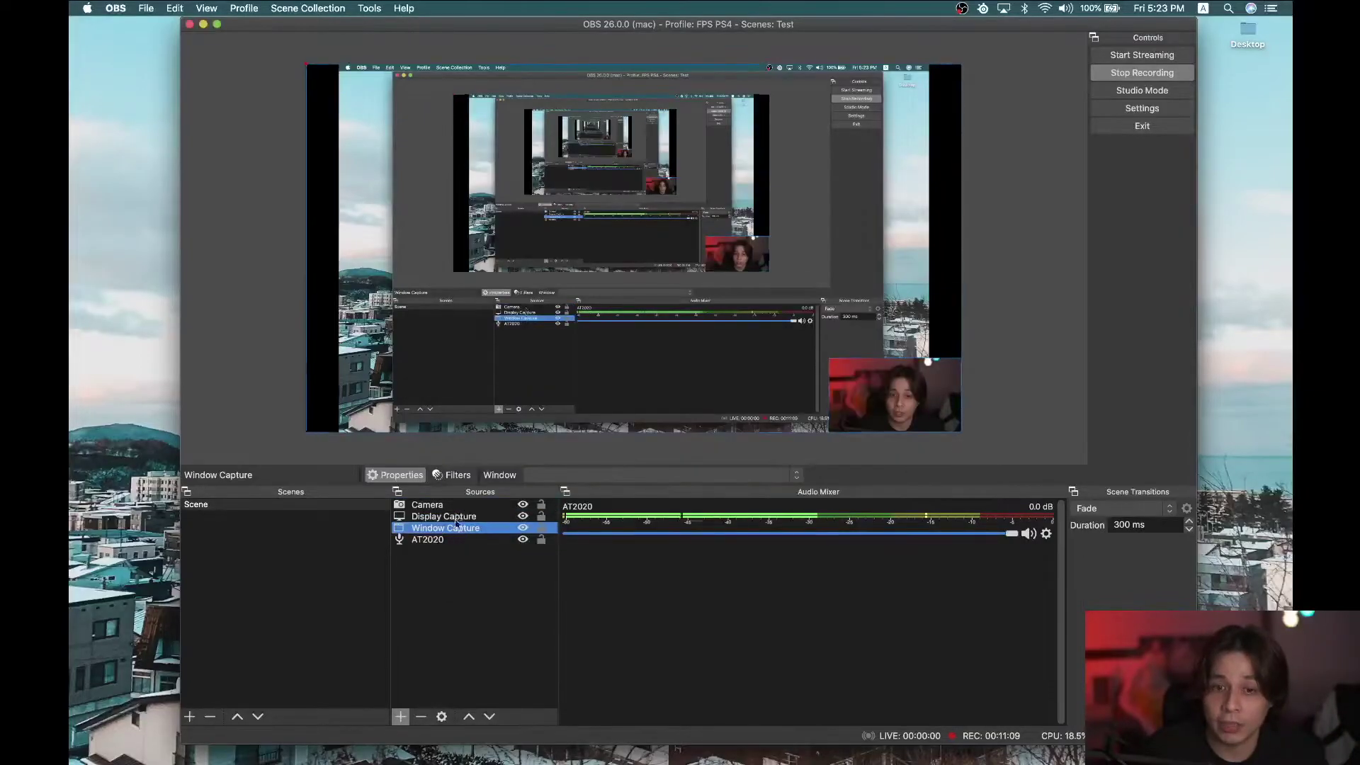
mouse_move(457, 527)
mouse_down()
mouse_move(461, 516)
mouse_move(466, 543)
mouse_up()
right_click(465, 527)
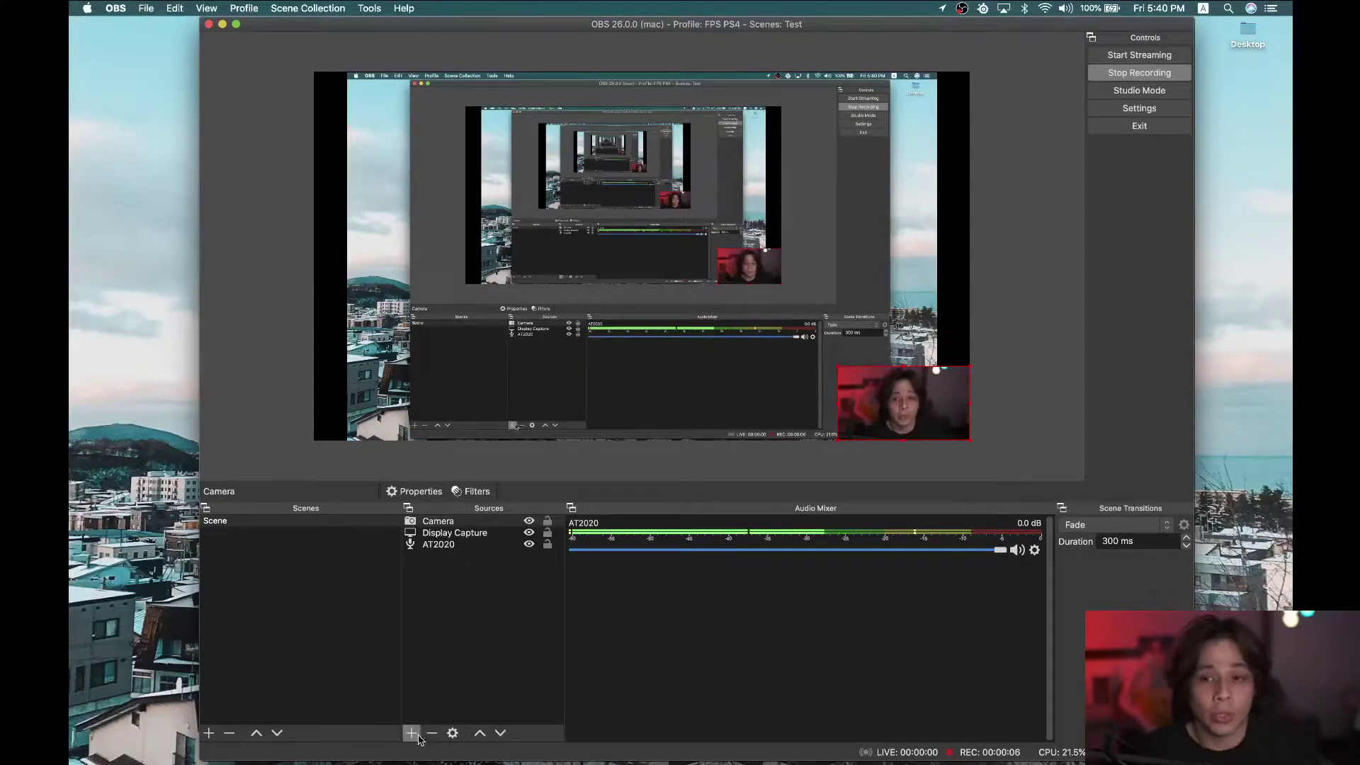
Create a Video Capture Device named PS4 Elgato using Game Capture HD60 S+
click(412, 733)
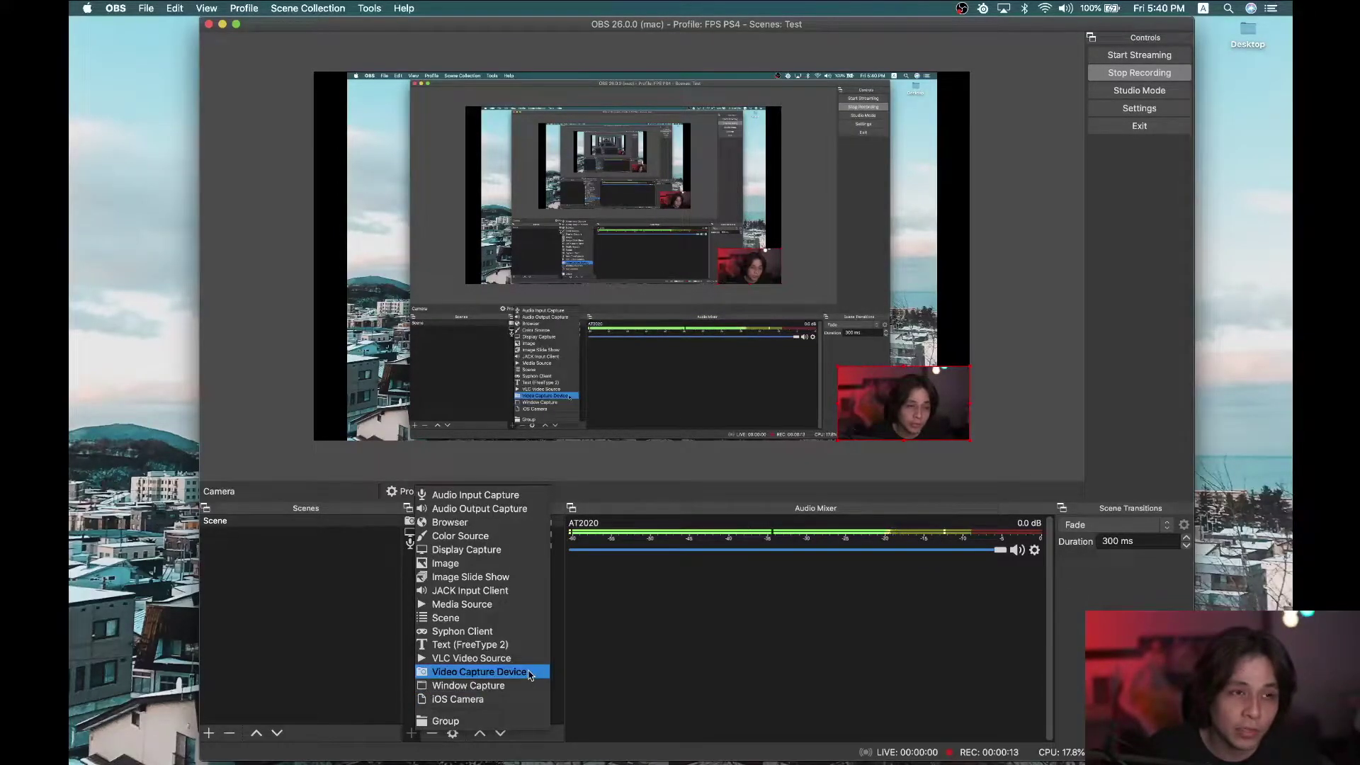
click(529, 672)
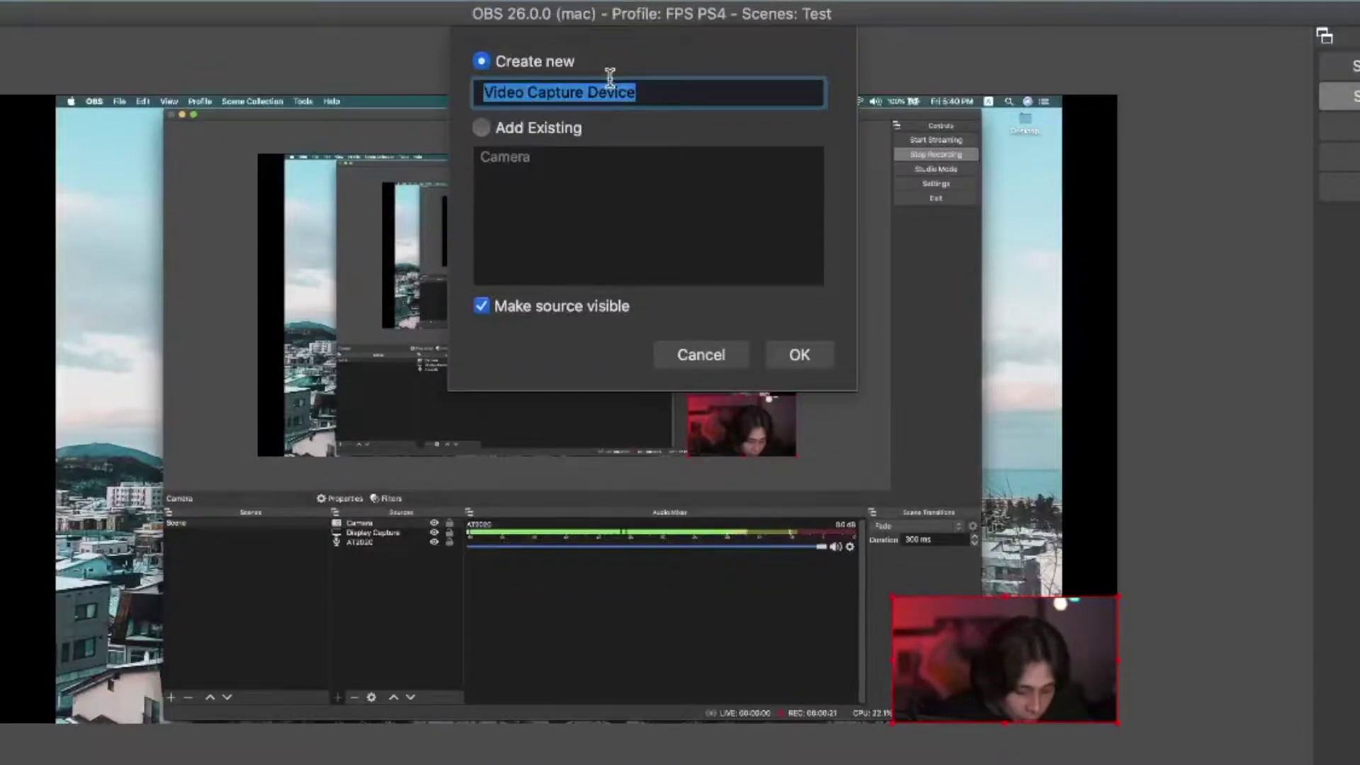
text(PS$)
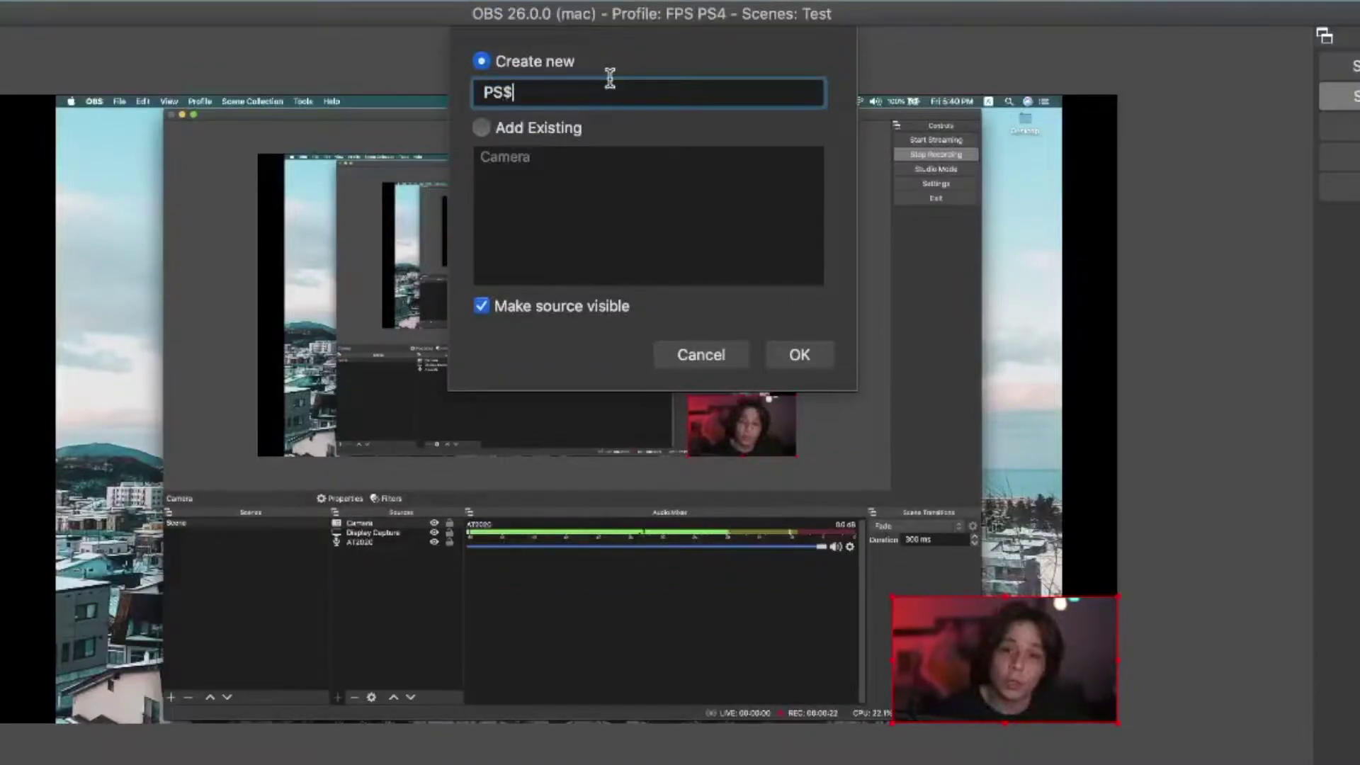
key(BackSpace)
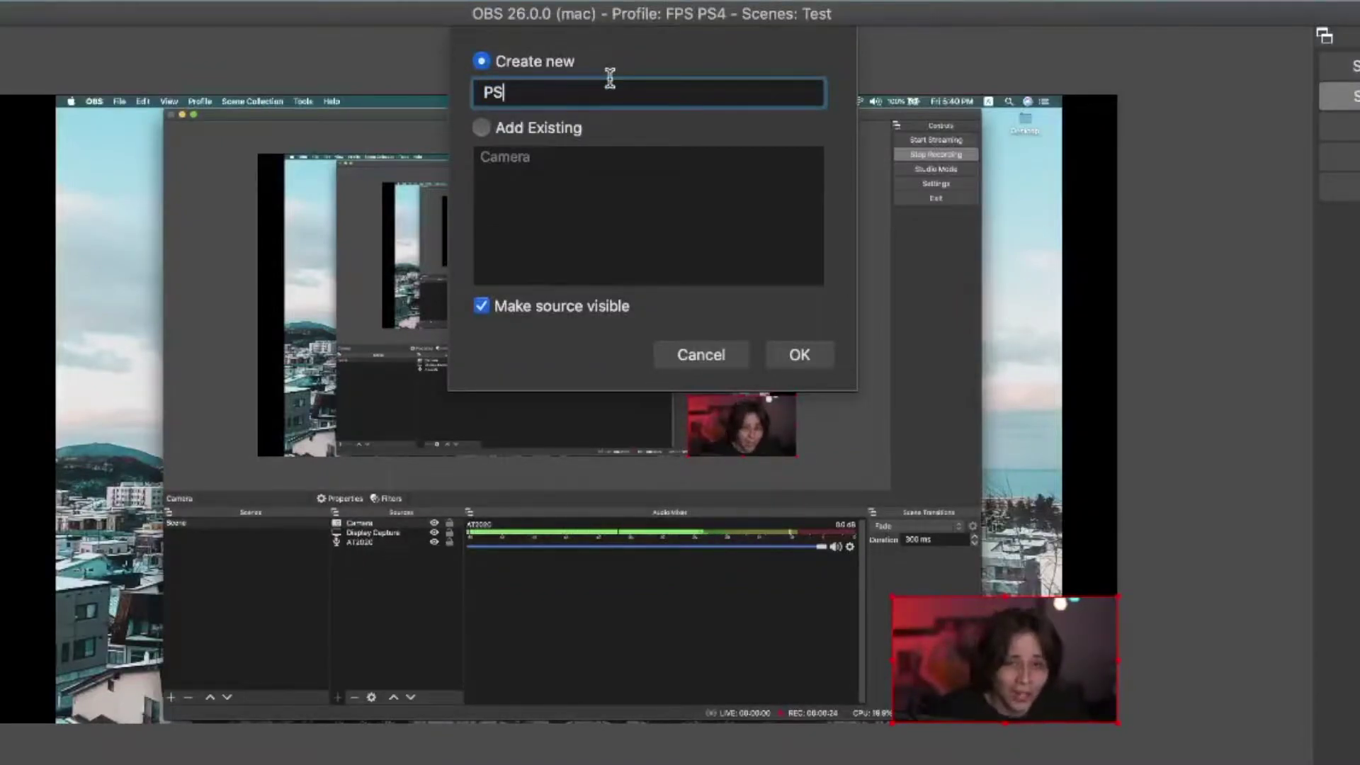
text(4 Elgato)
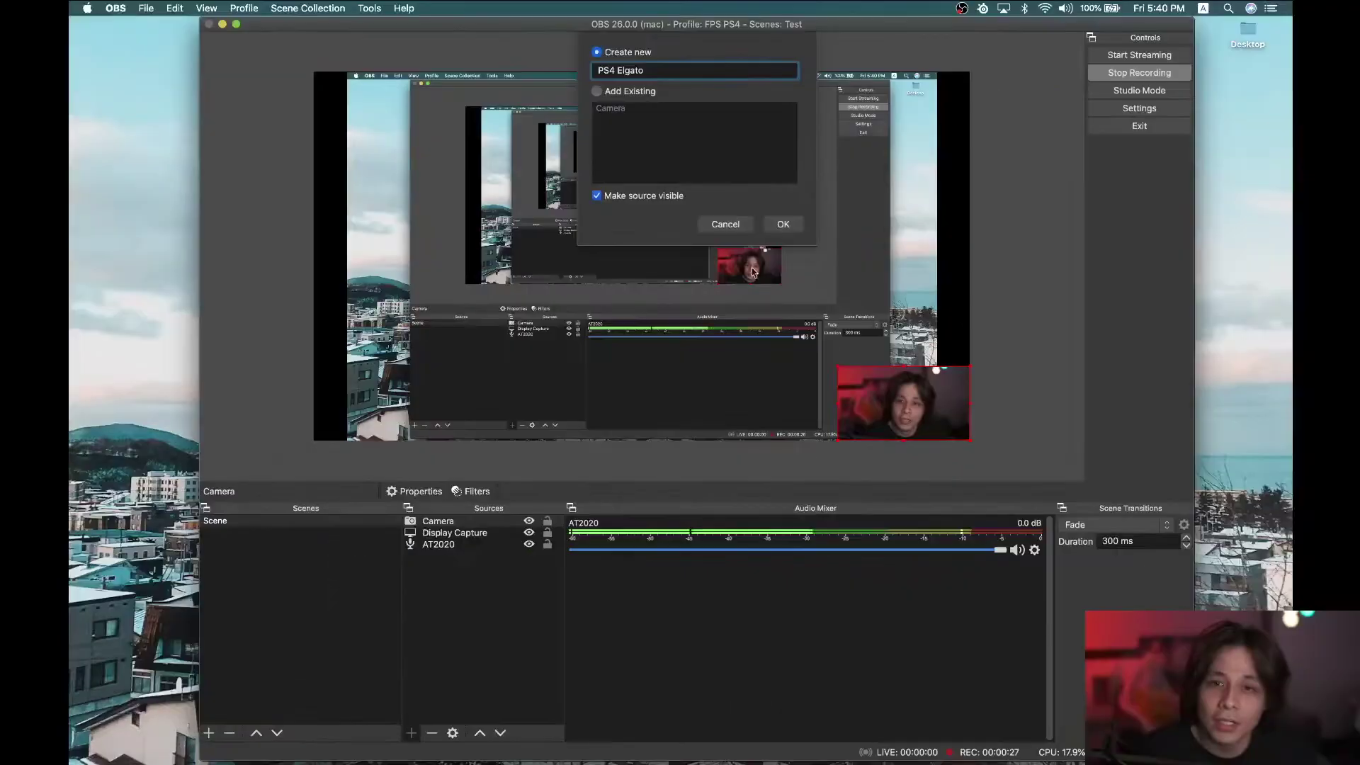
click(784, 224)
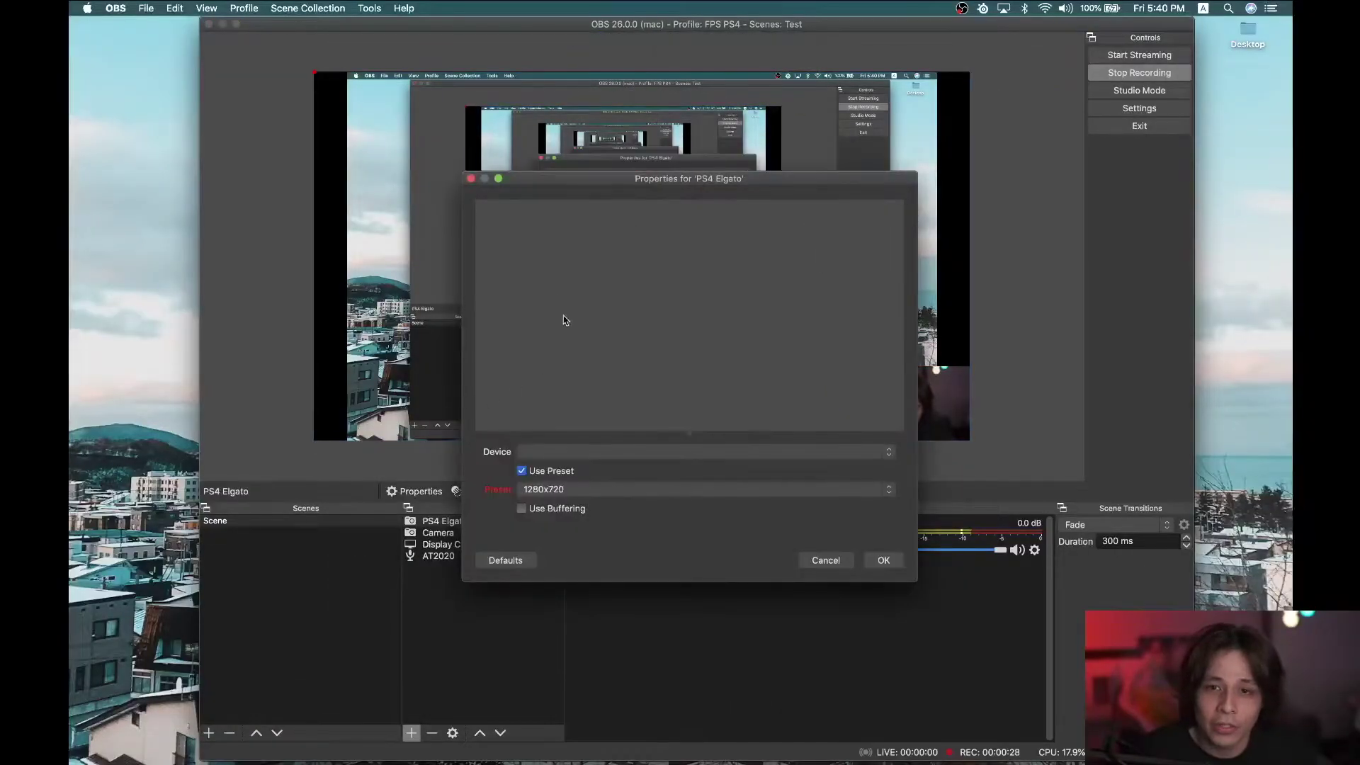
click(591, 454)
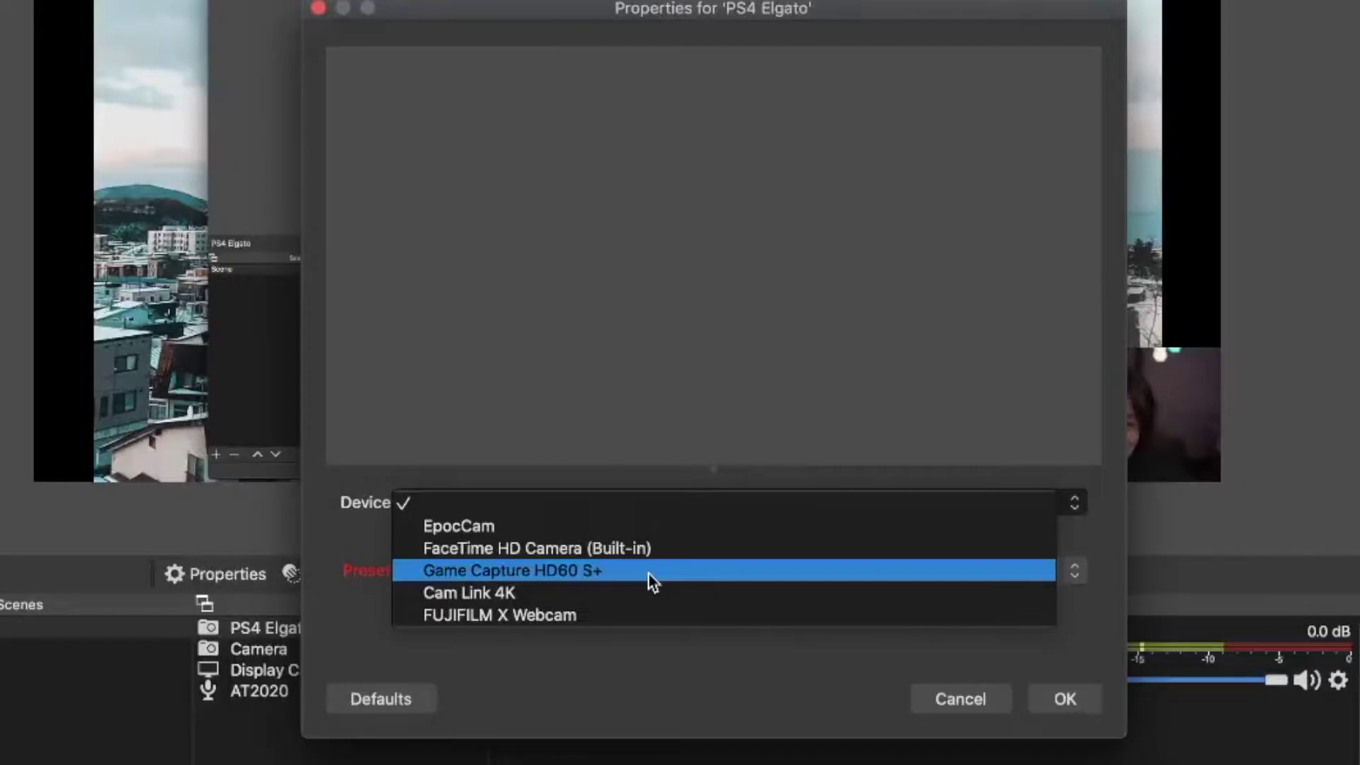
click(647, 573)
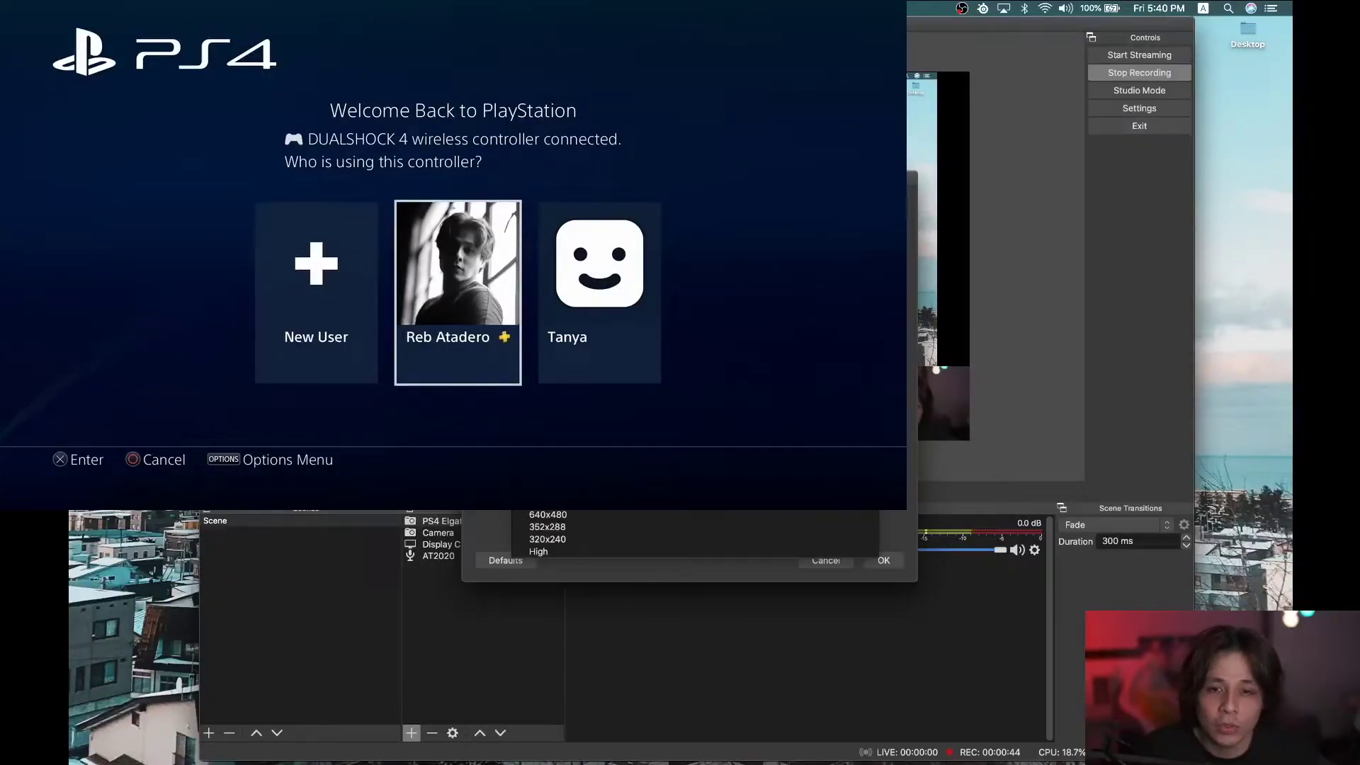
Turn off Use Preset and set the capture to 1920x1080 at 59.94 fps
click(567, 552)
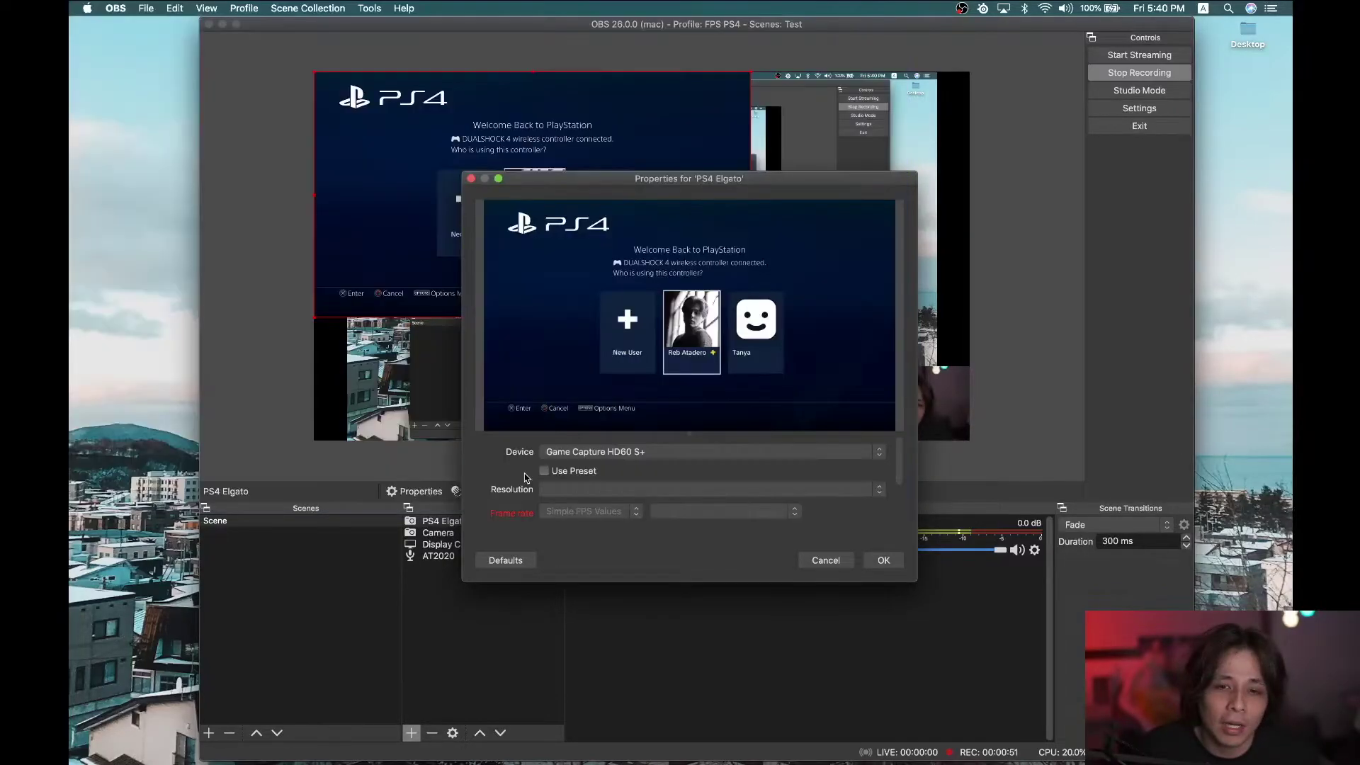
click(525, 472)
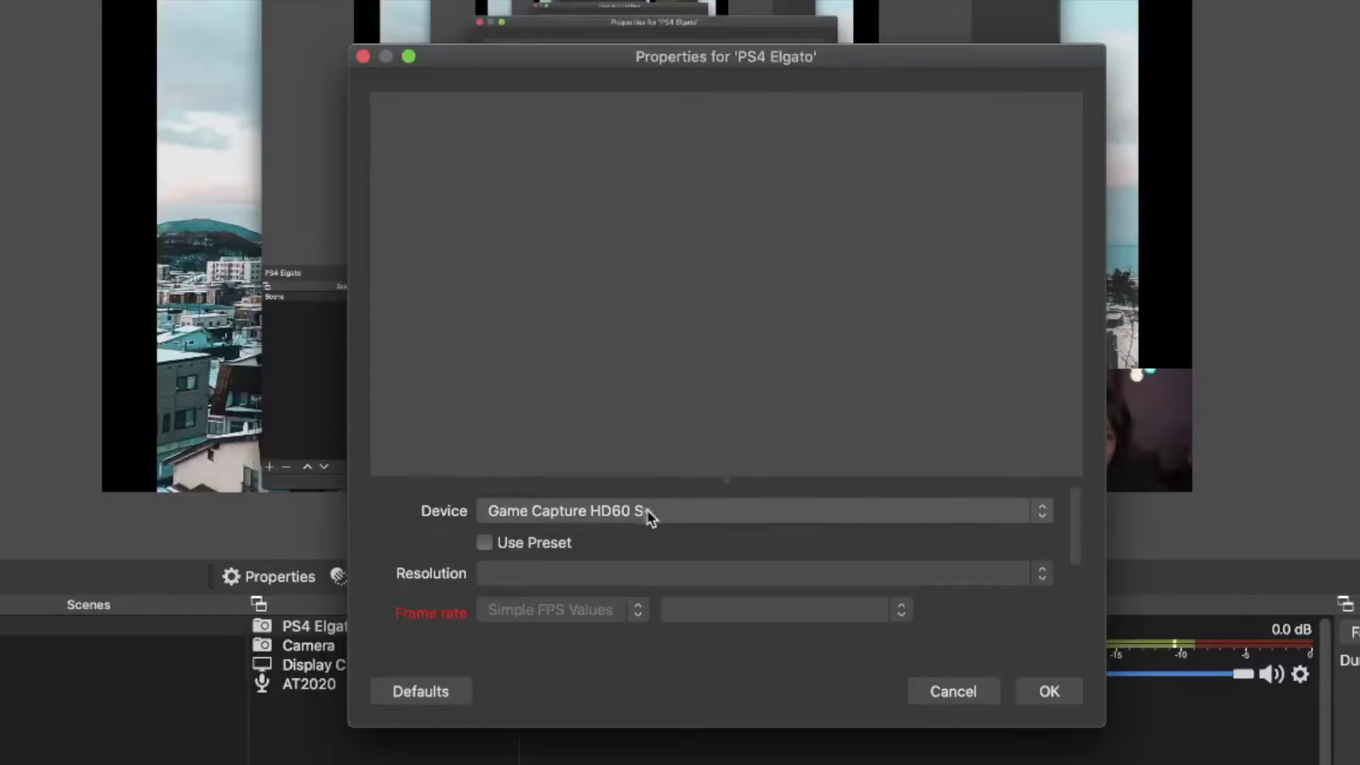
click(544, 574)
click(602, 596)
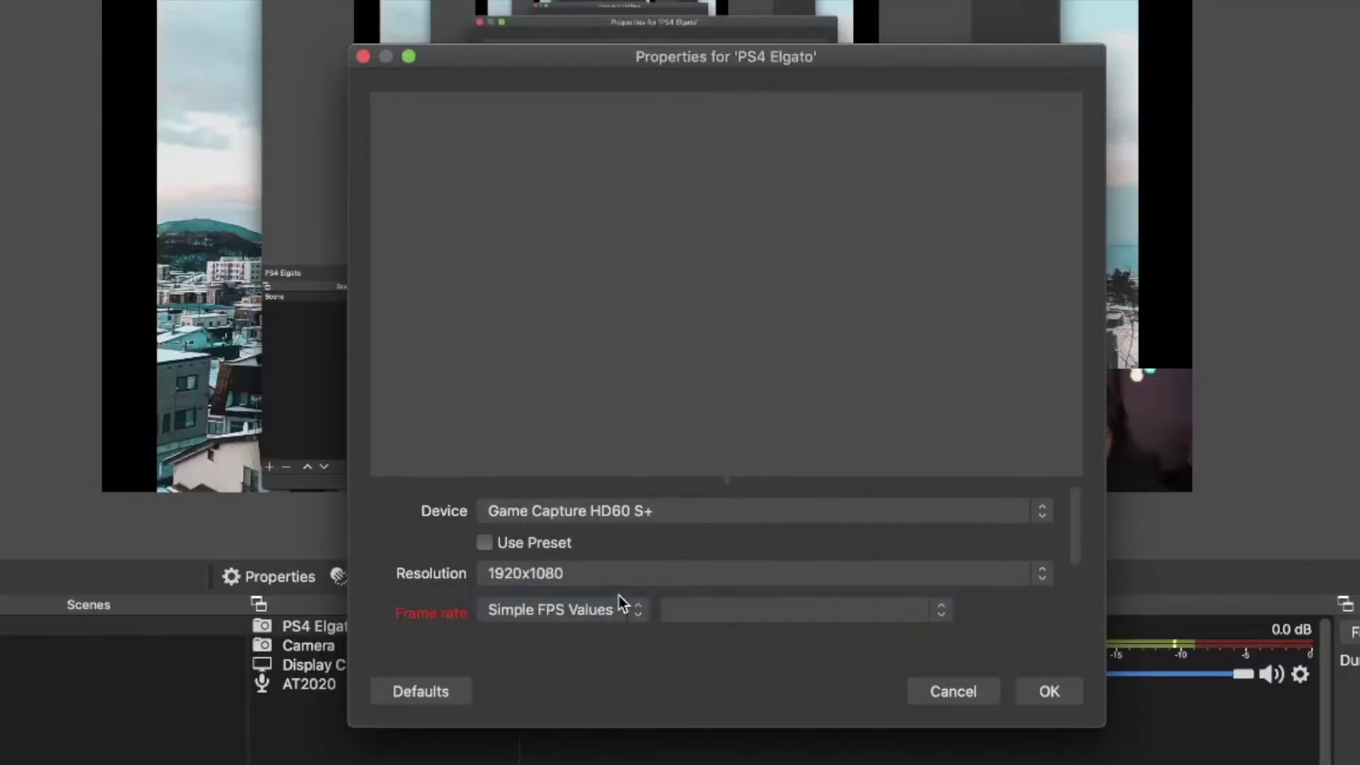
click(779, 612)
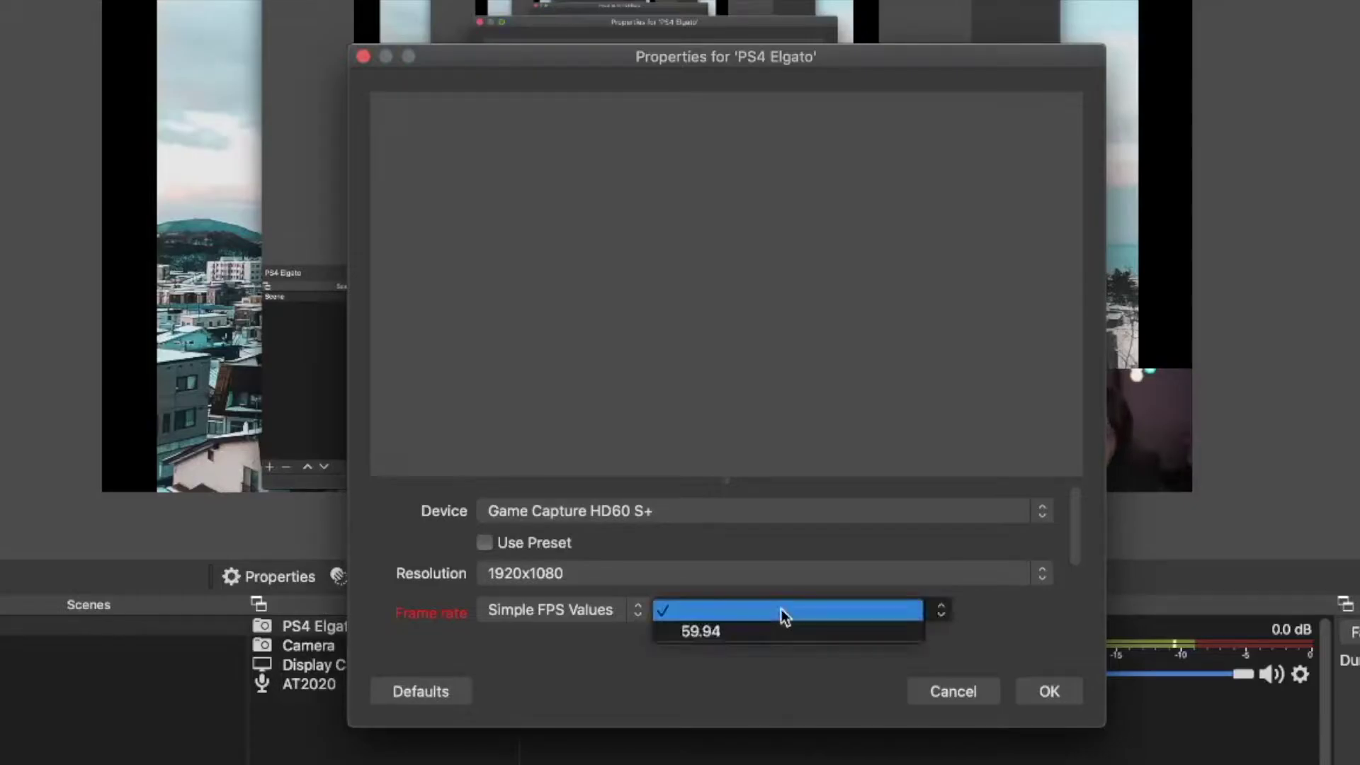
click(780, 632)
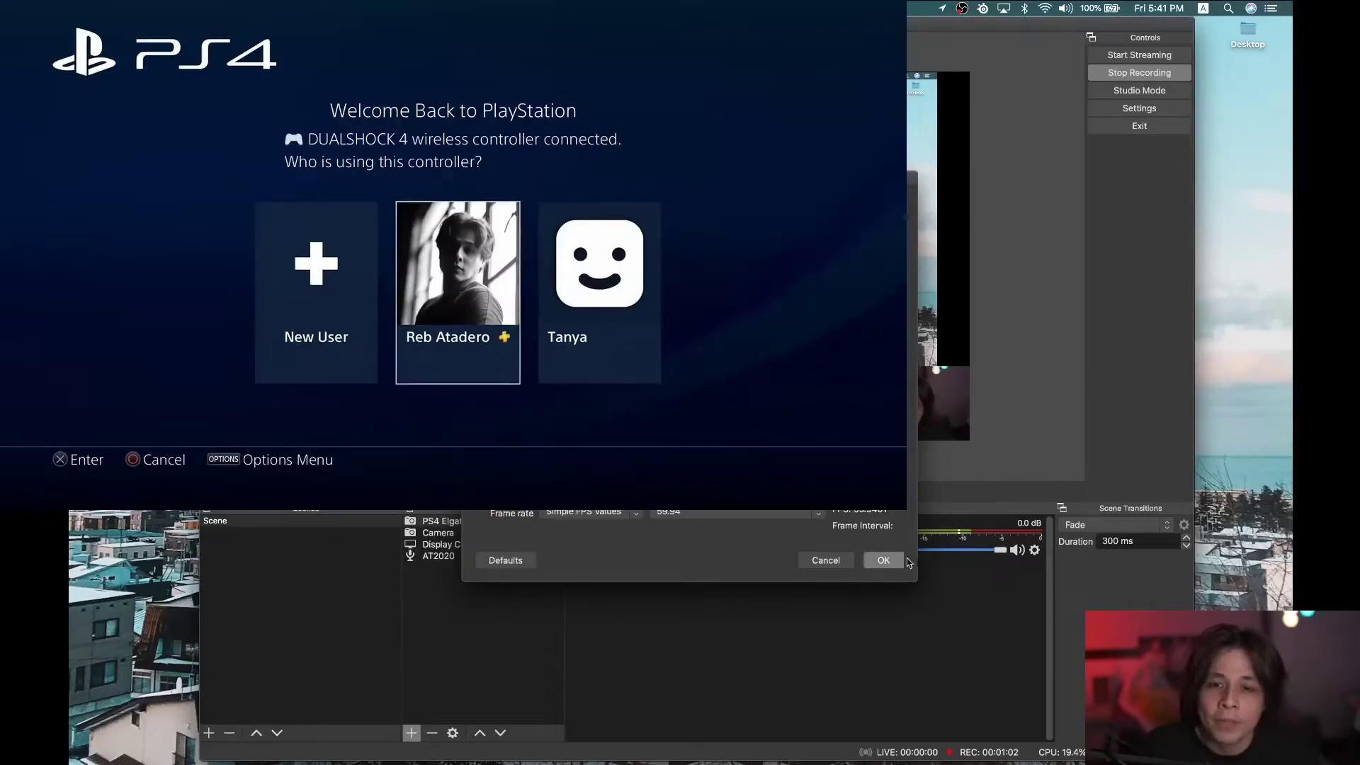
click(883, 560)
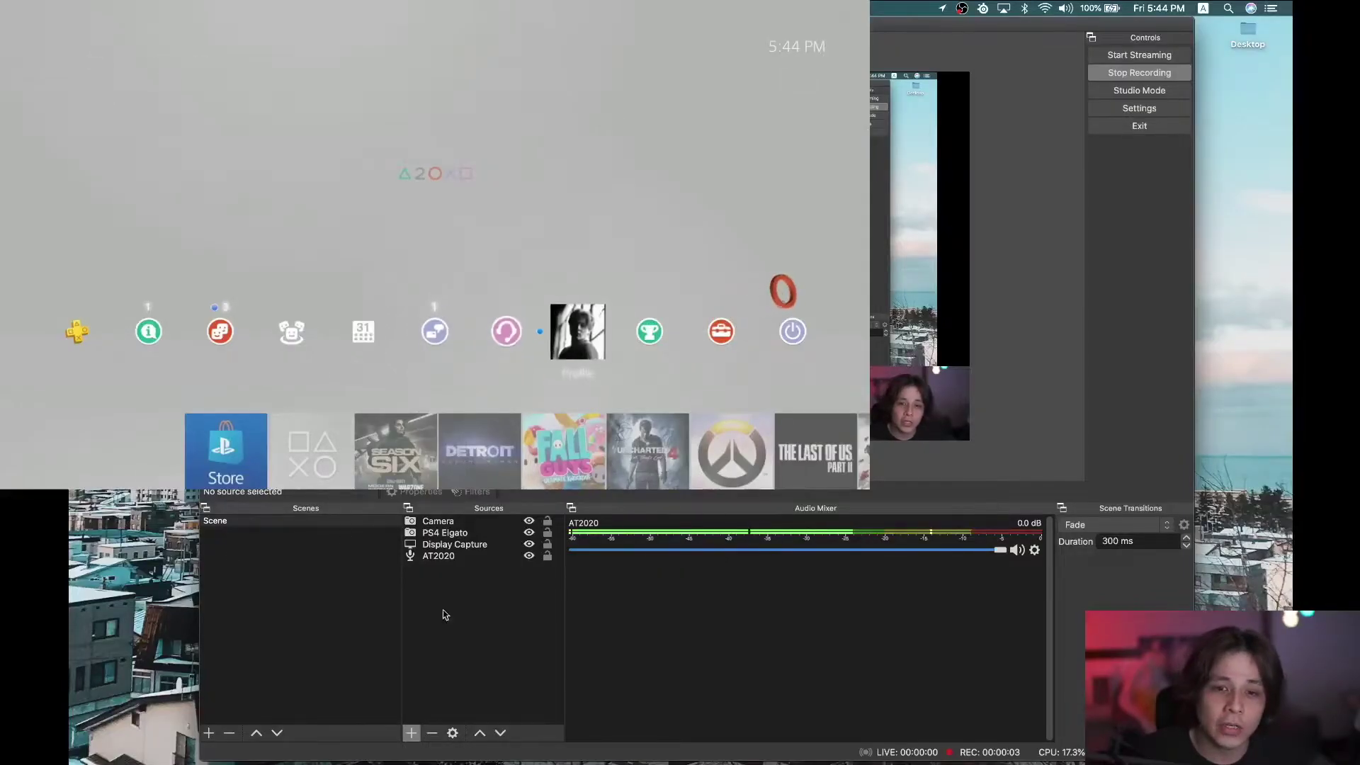
Create an Audio Input Capture named PS4 Audio and drag its mixer fader to -6.6 dB
click(416, 730)
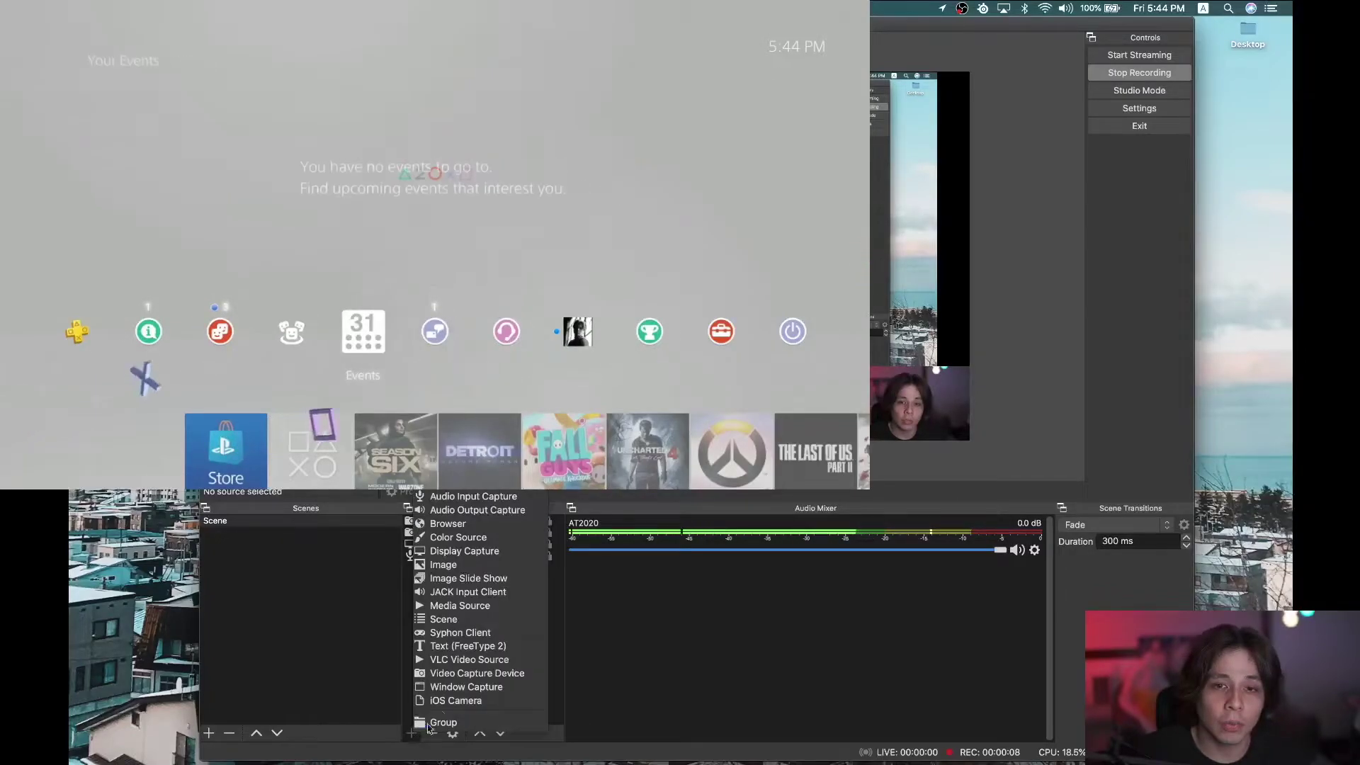
click(484, 499)
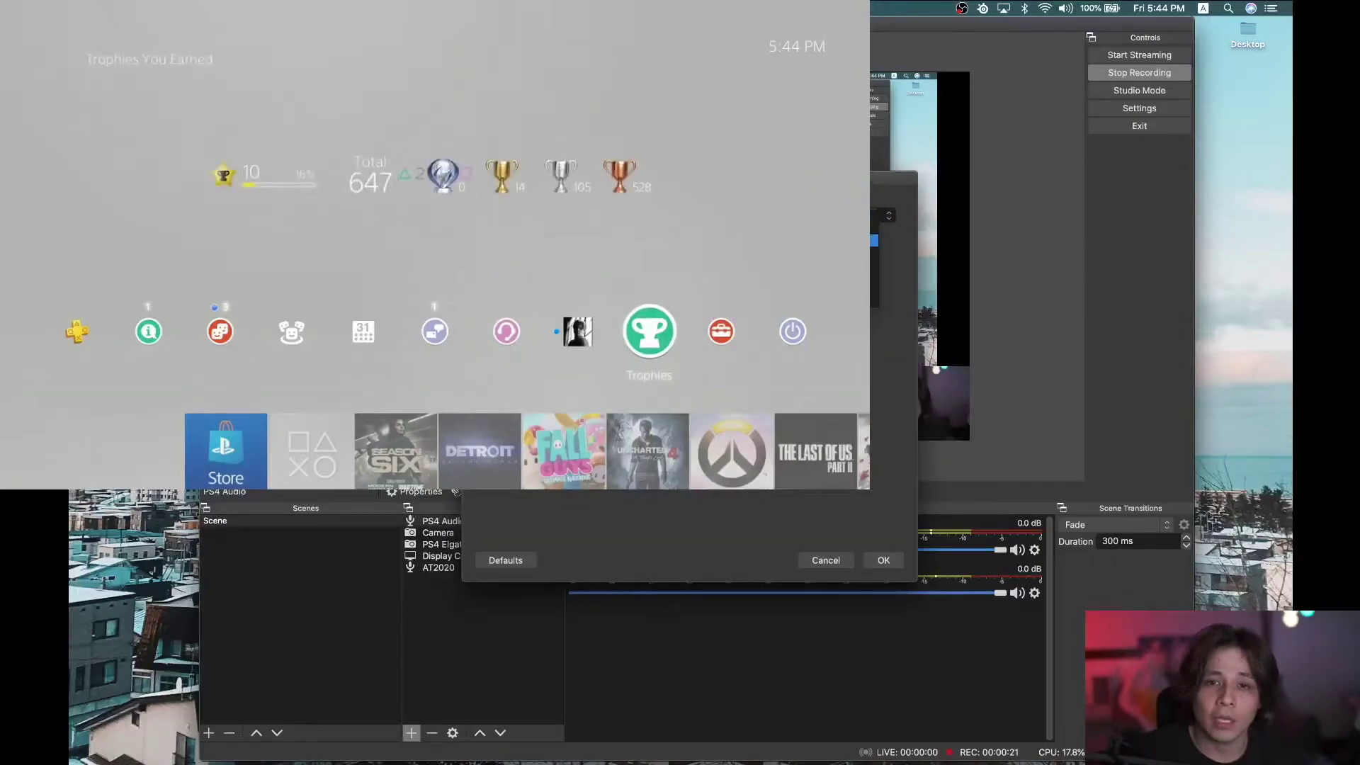
click(885, 560)
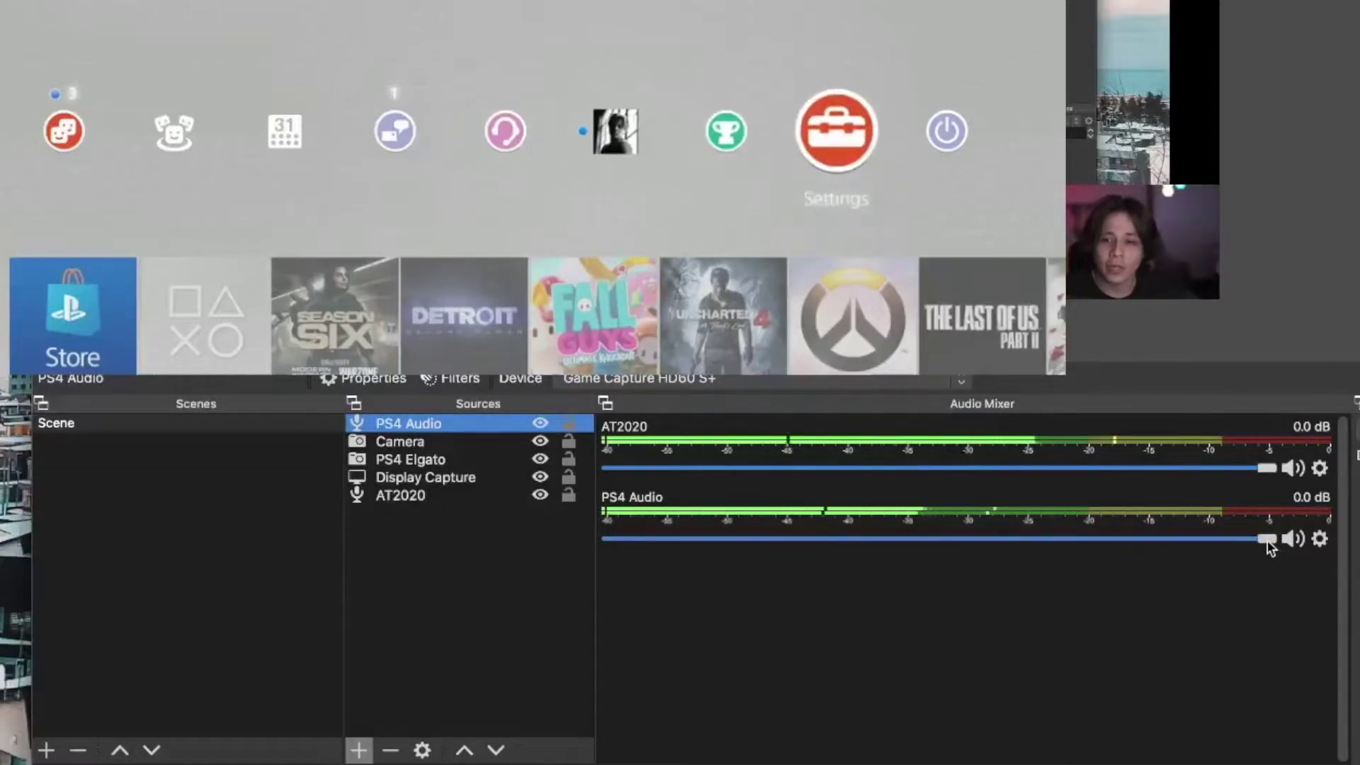
drag(1267, 540, 1101, 561)
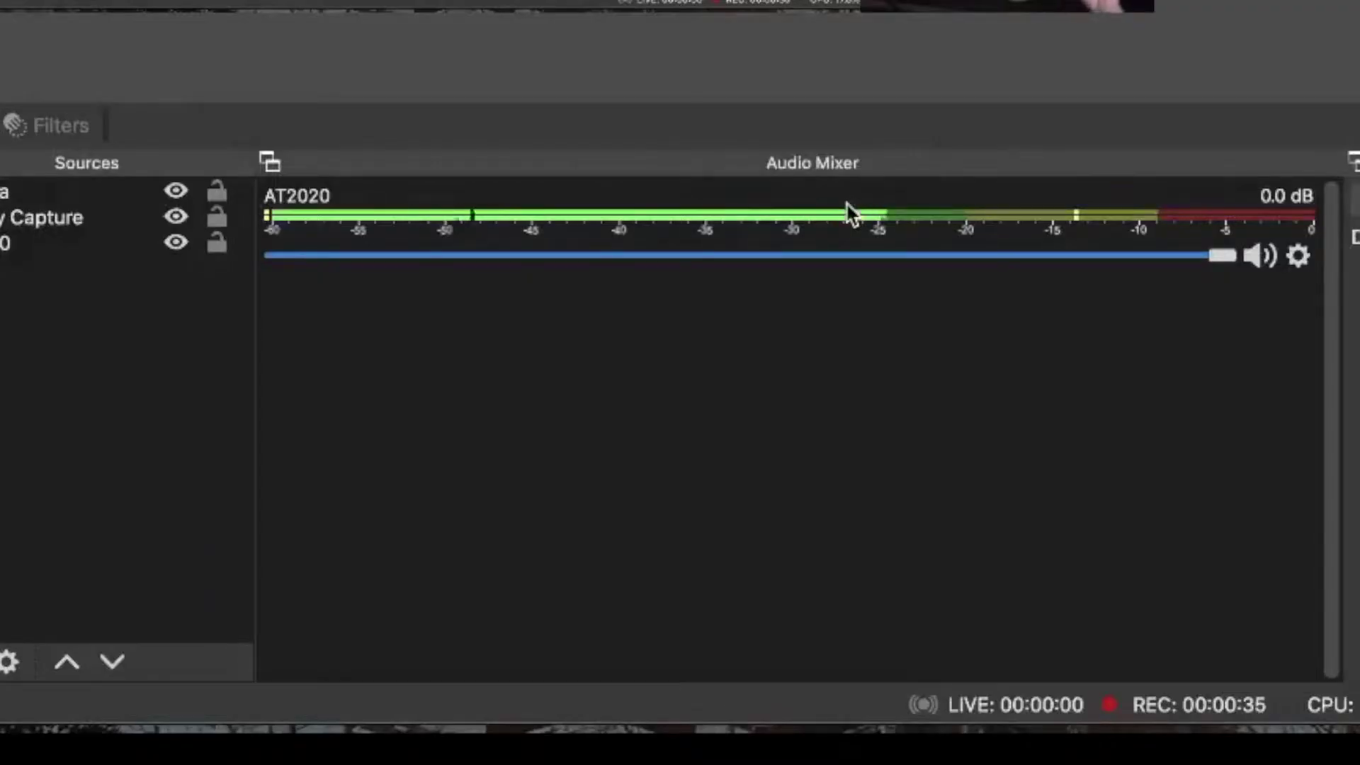
In the AT2020 mic's Advanced Audio Properties, untick tracks 2–6 so only track 1 remains
right_click(835, 526)
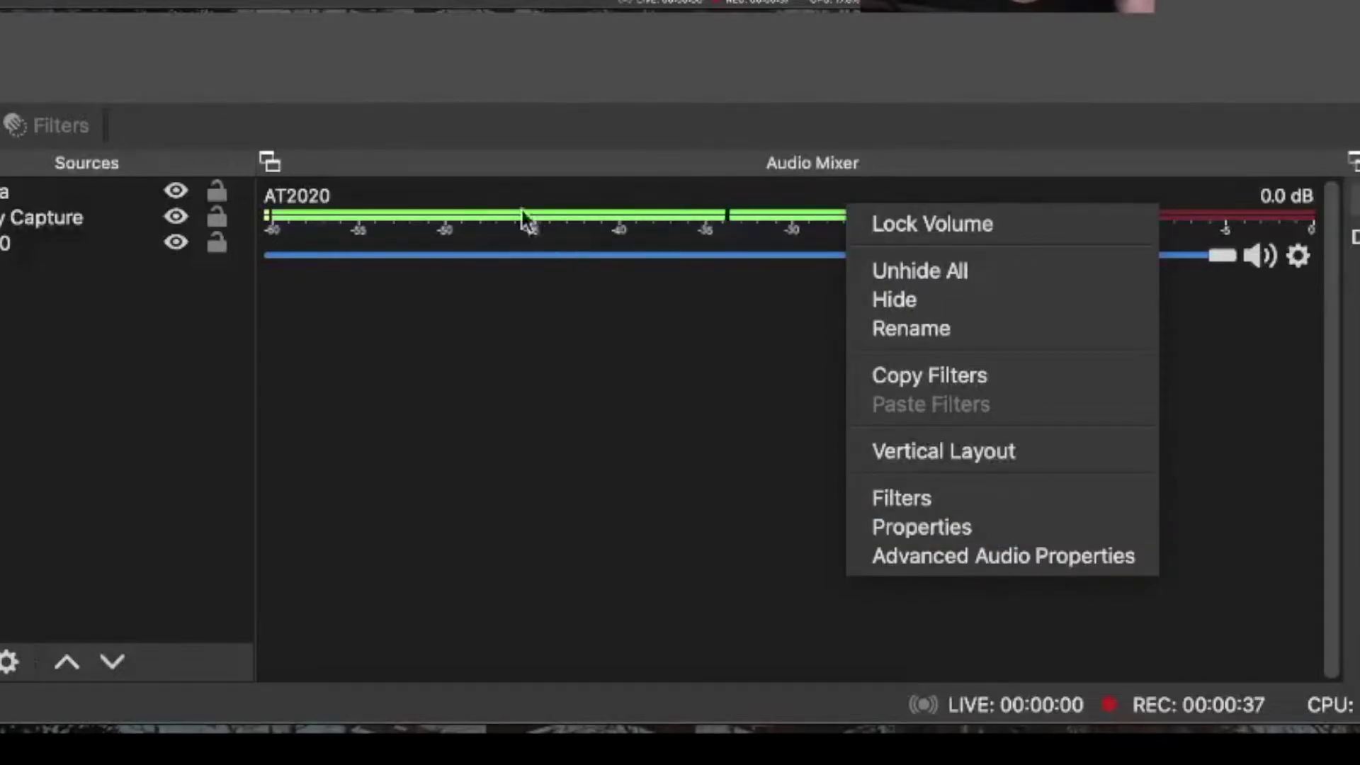
click(977, 559)
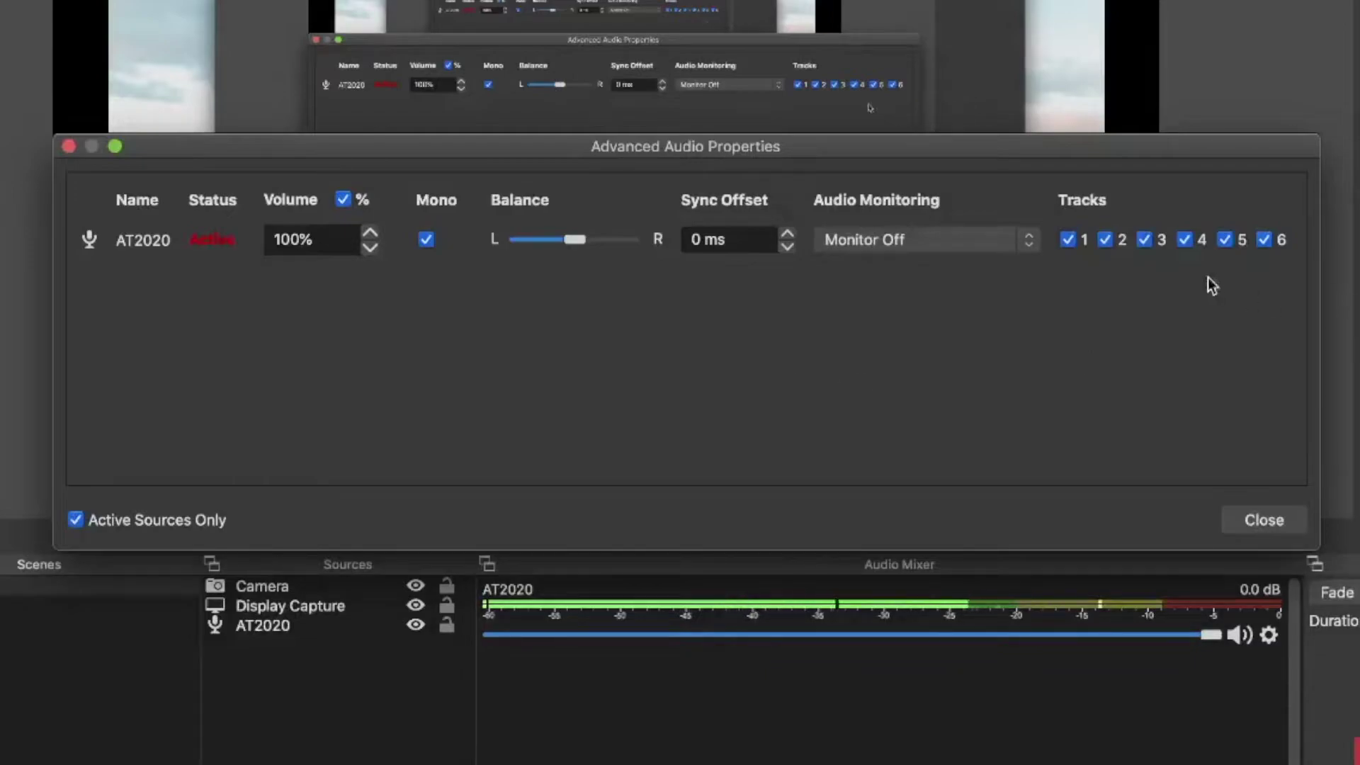
click(1104, 239)
click(1144, 239)
click(1184, 240)
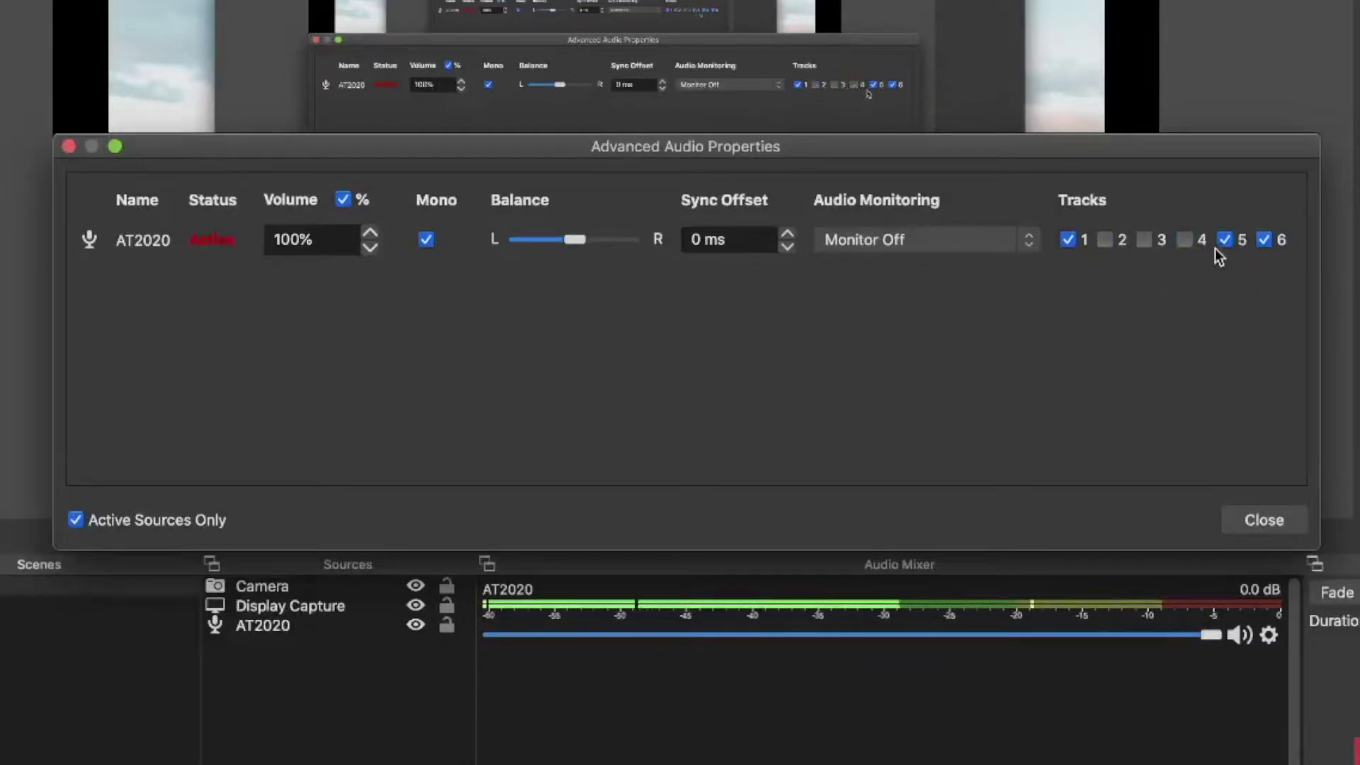
click(1225, 240)
click(1265, 240)
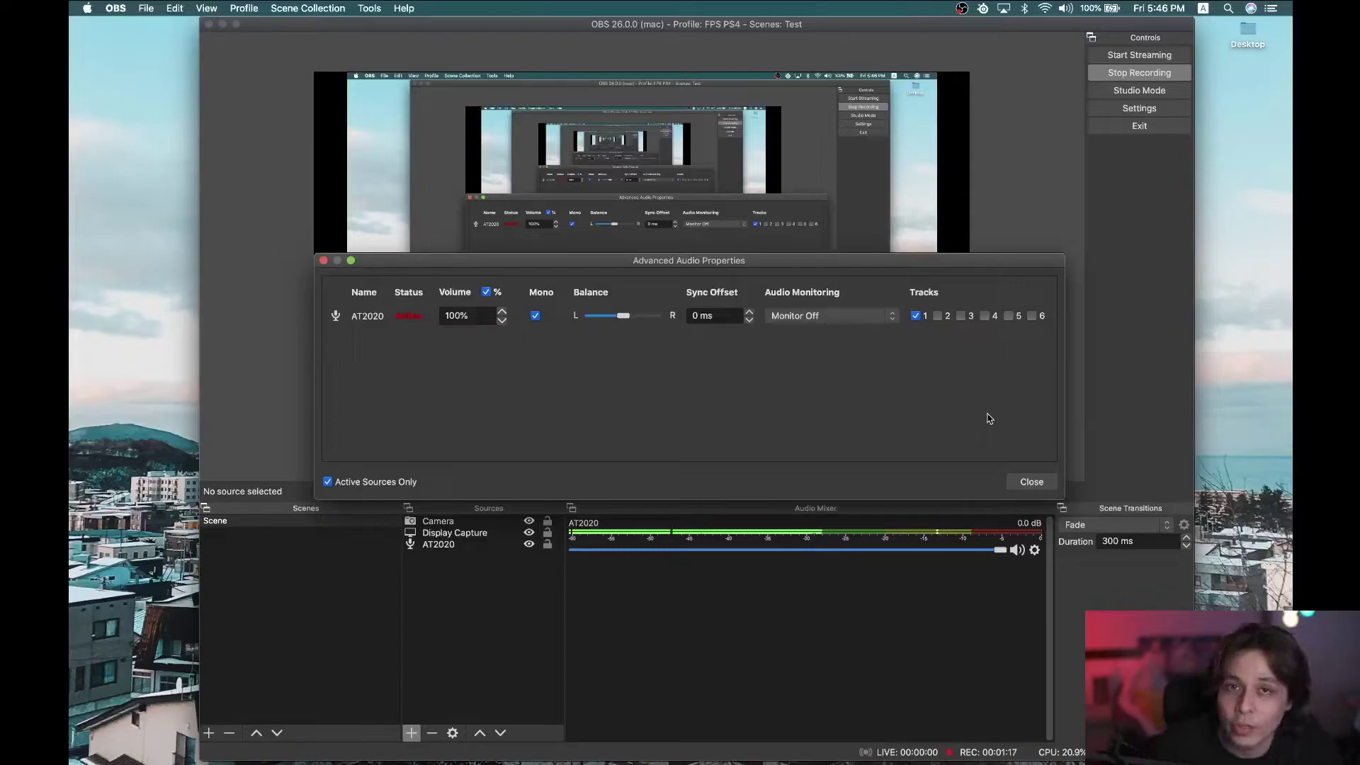
click(1031, 481)
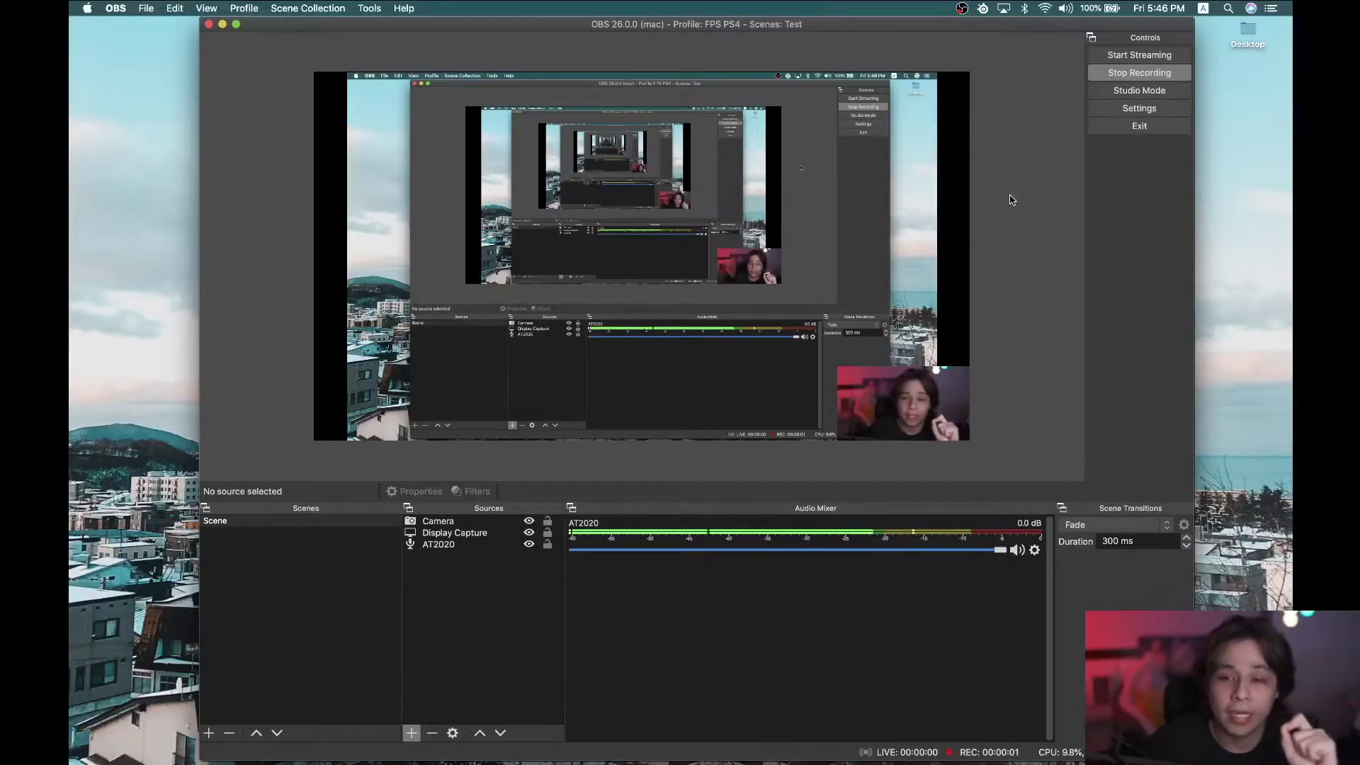
Open Settings and keep the Dark (Default) interface theme on the General page
click(1139, 107)
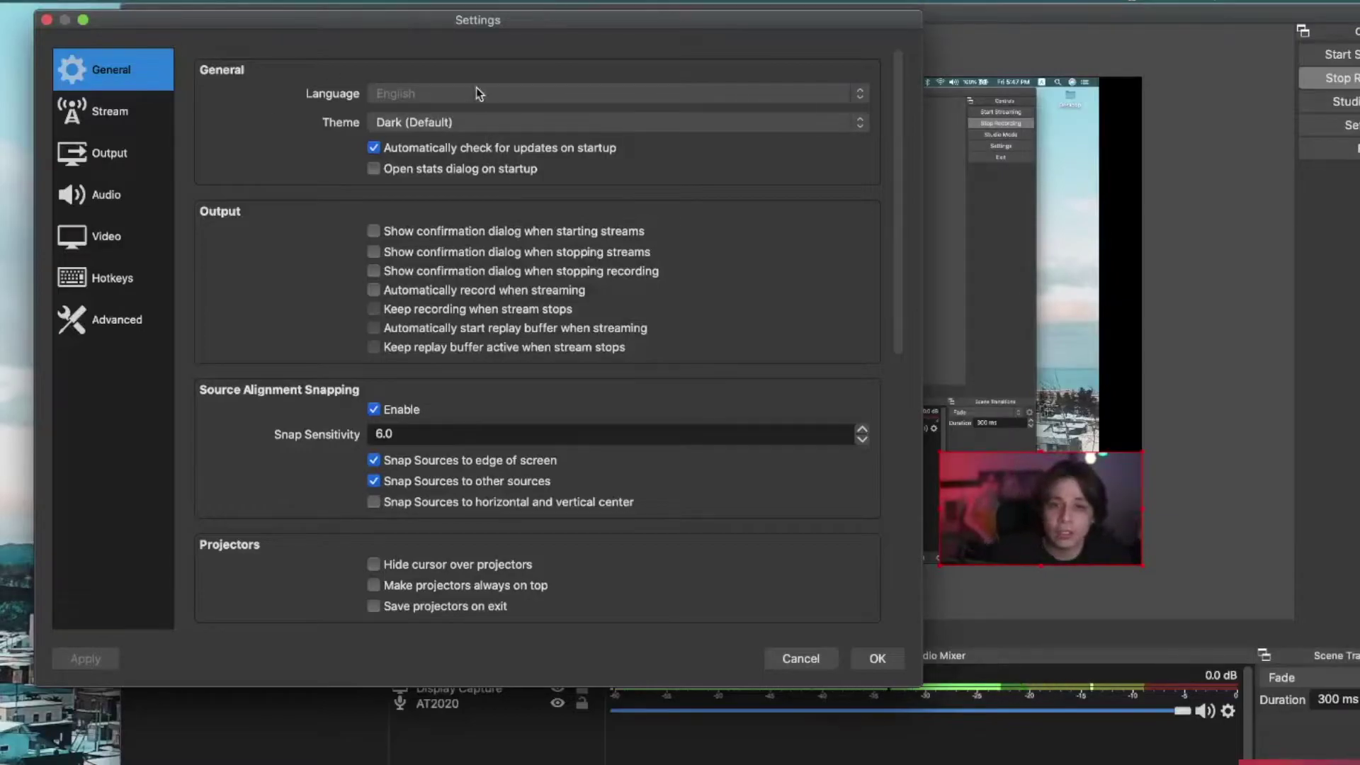
click(473, 122)
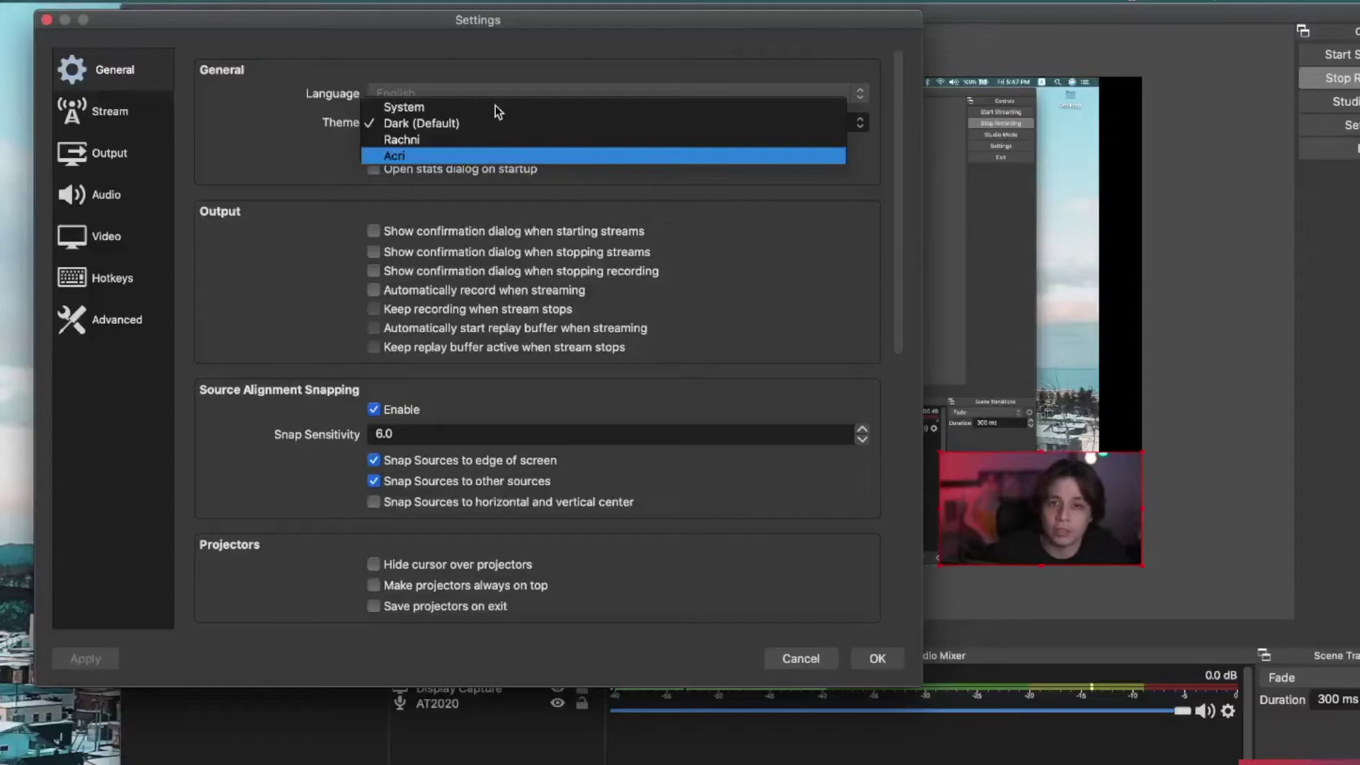
click(622, 120)
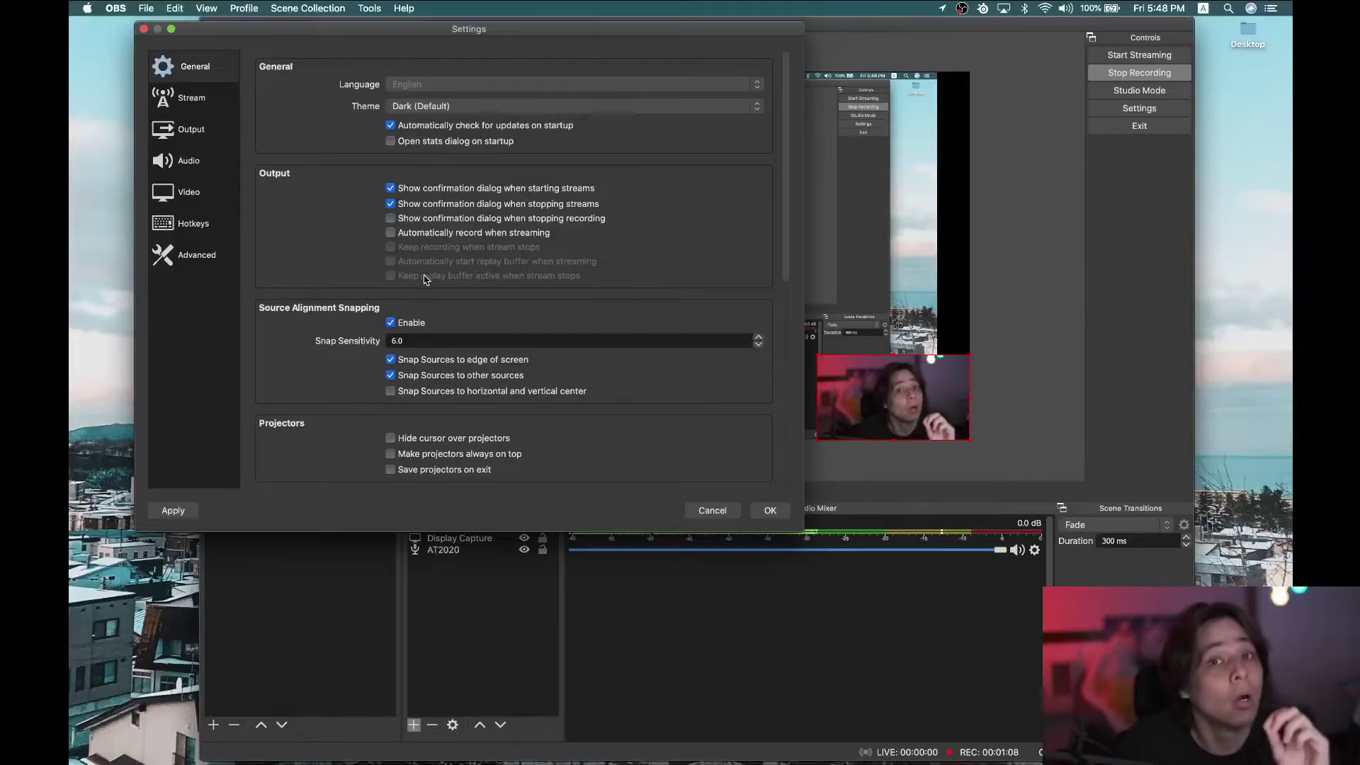
Enable confirmation when stopping a recording and scroll down to the snapping, projector and system tray options
click(390, 218)
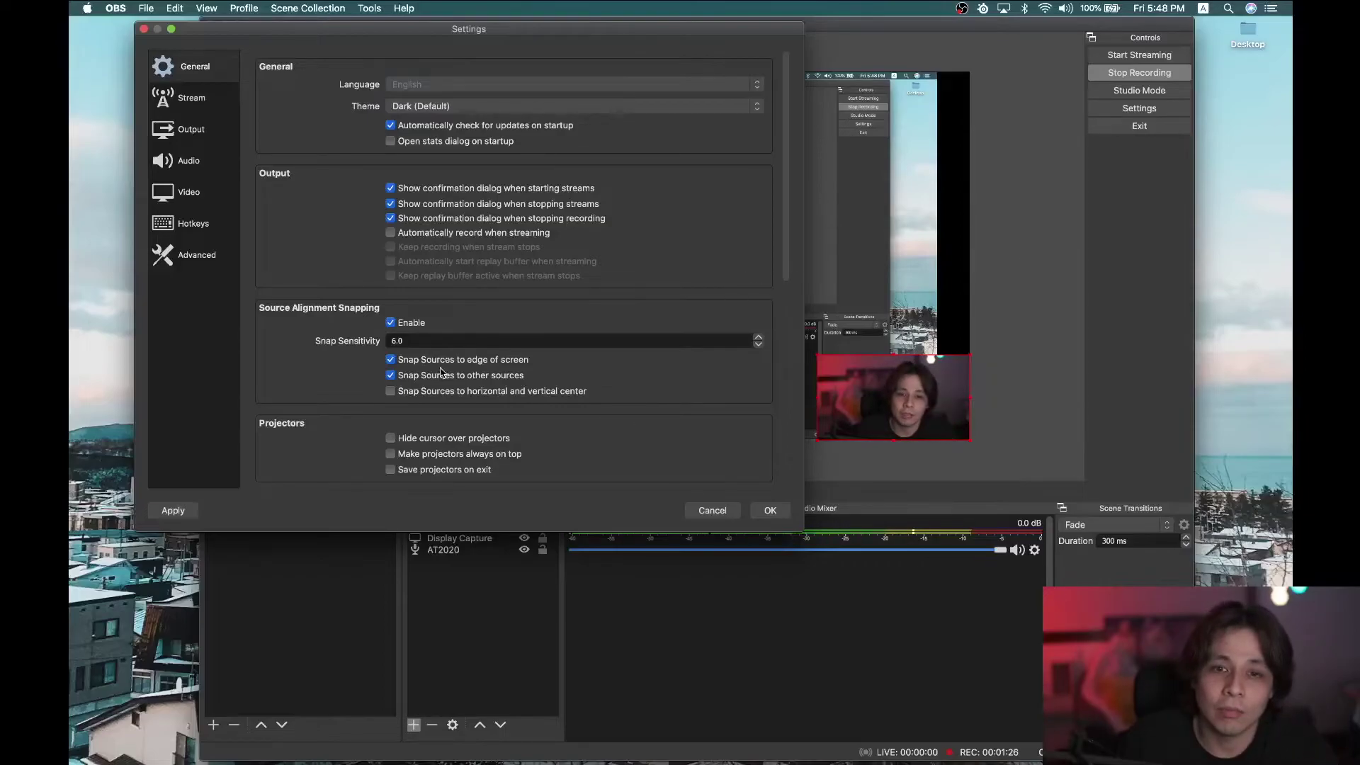
scroll(425, 403, down, 3)
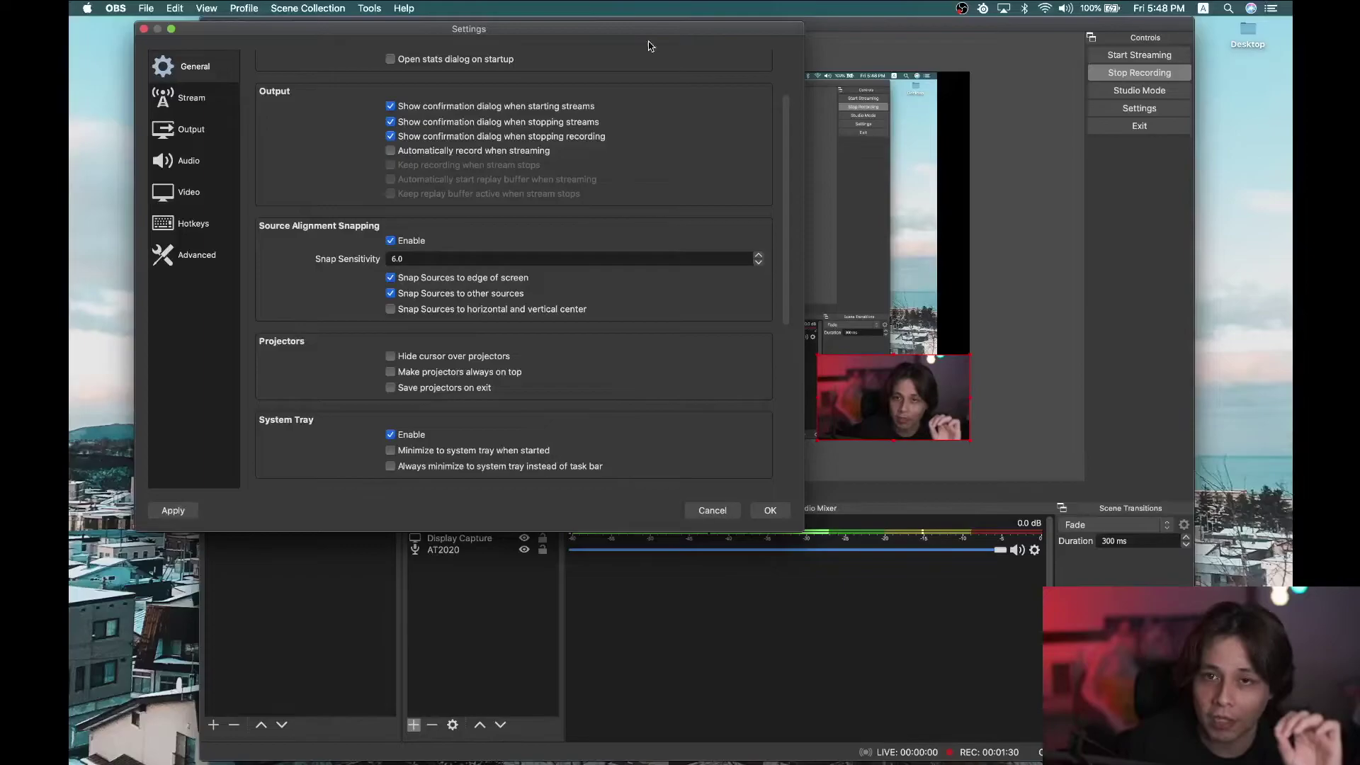
drag(649, 43, 634, 41)
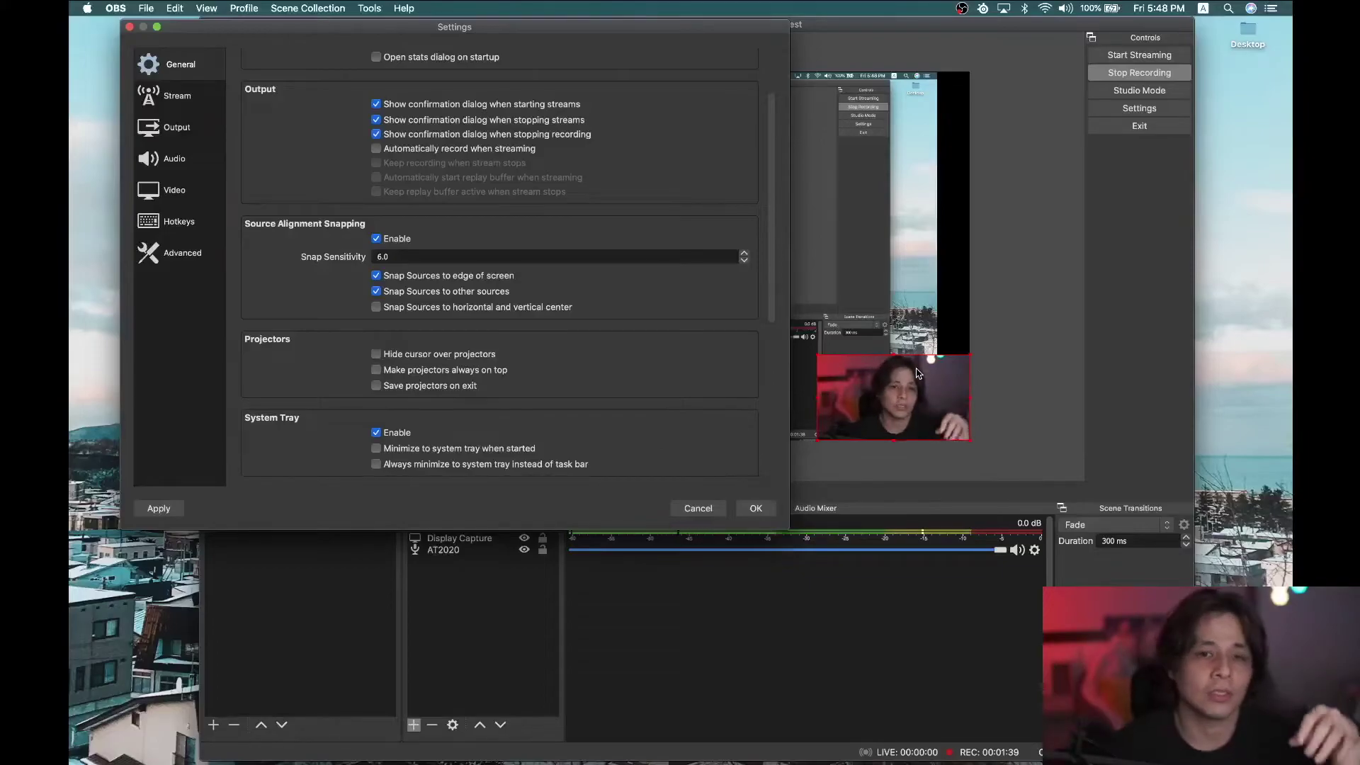
scroll(662, 439, down, 5)
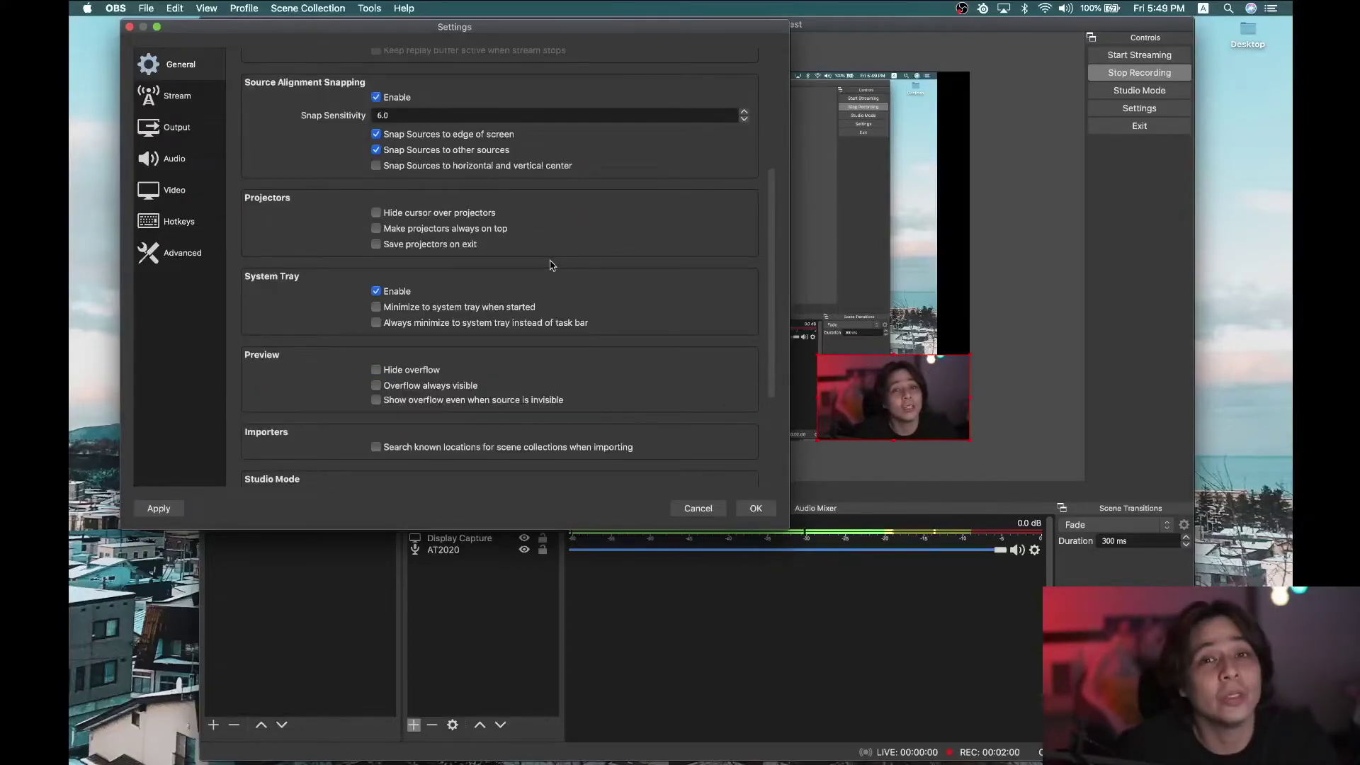
Keep Twitch as the streaming service on the Stream settings page
click(206, 110)
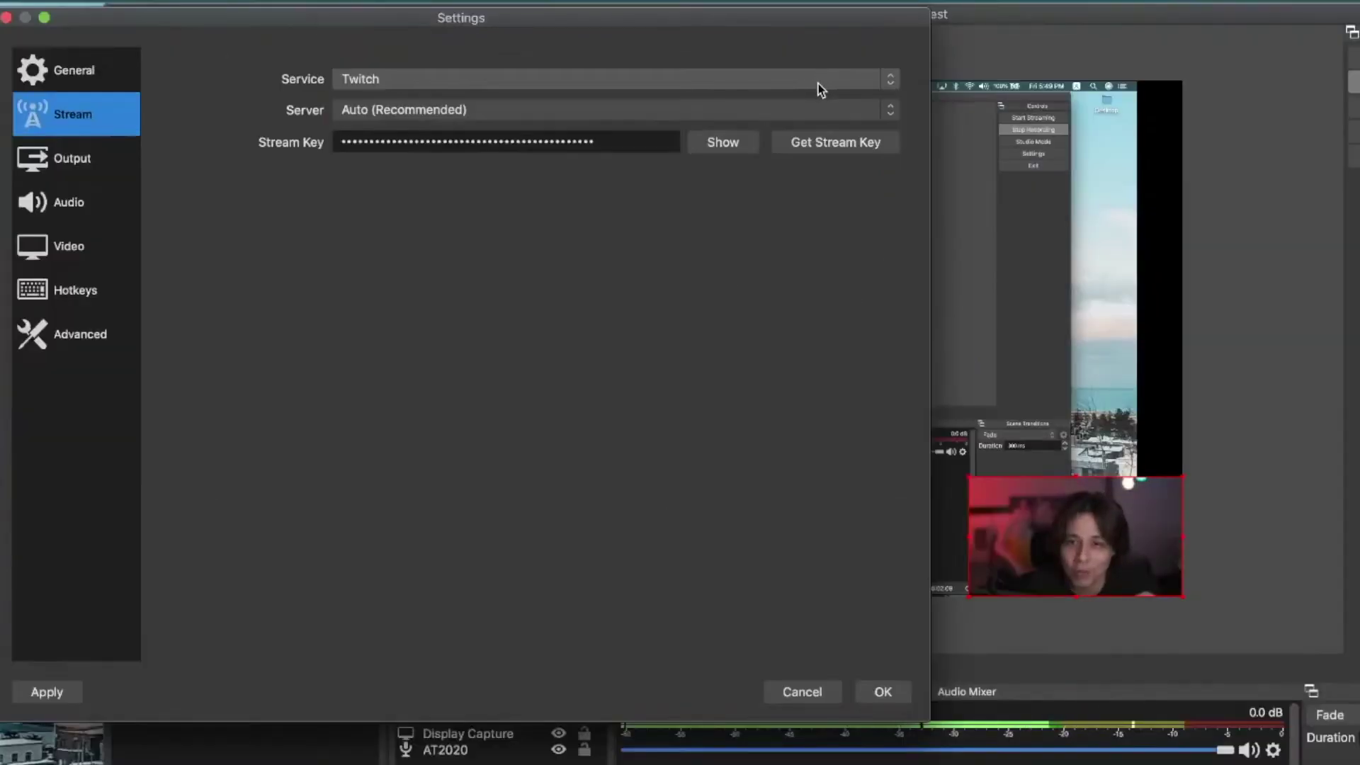
click(816, 85)
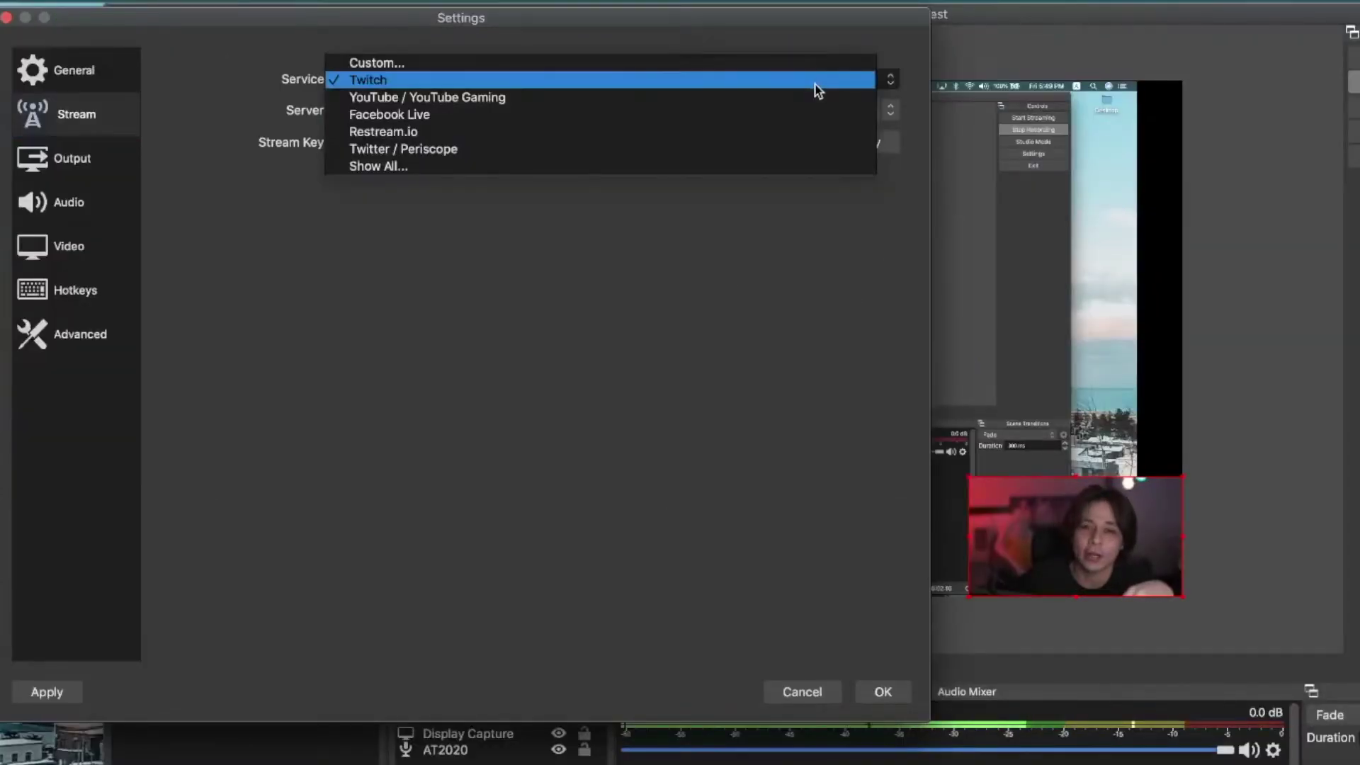
click(407, 80)
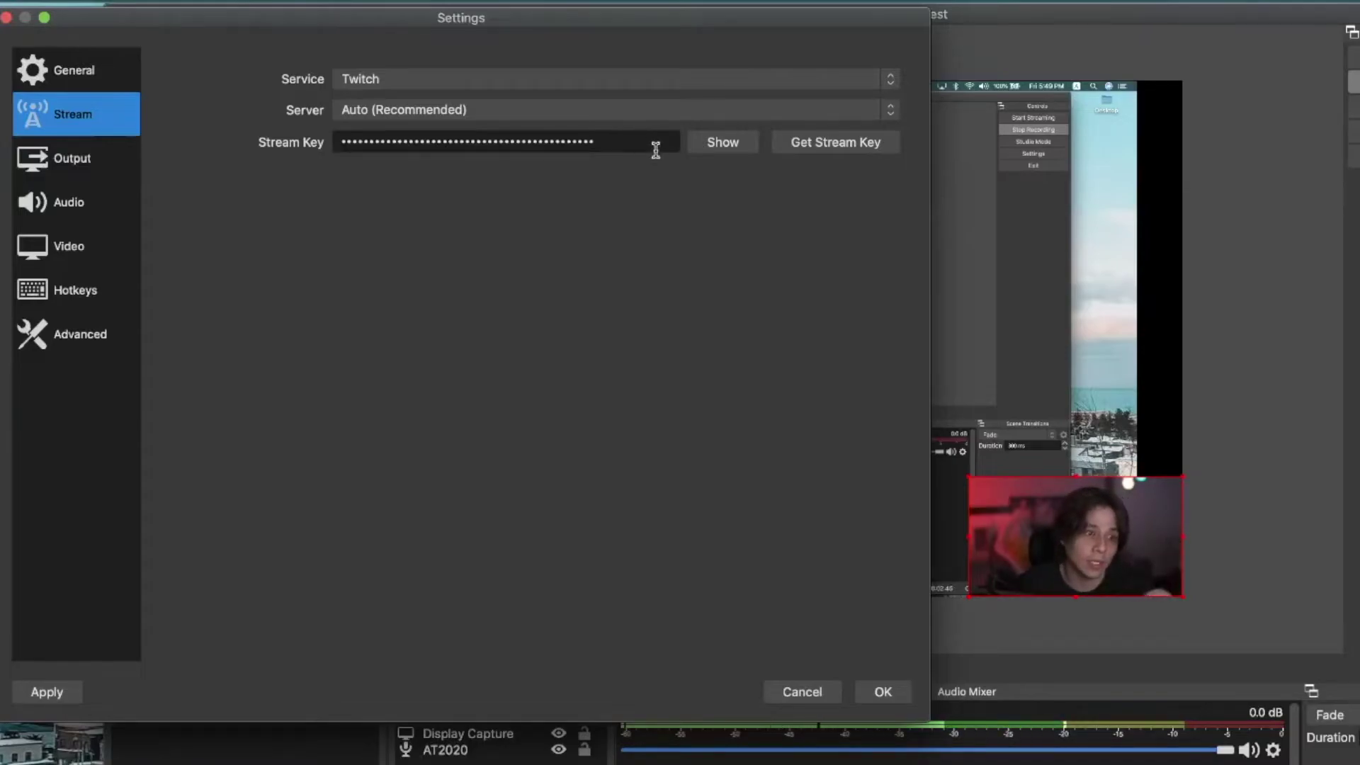
Open the Output settings to review the 5000 Kbps bitrate and keyframe interval 2
click(91, 163)
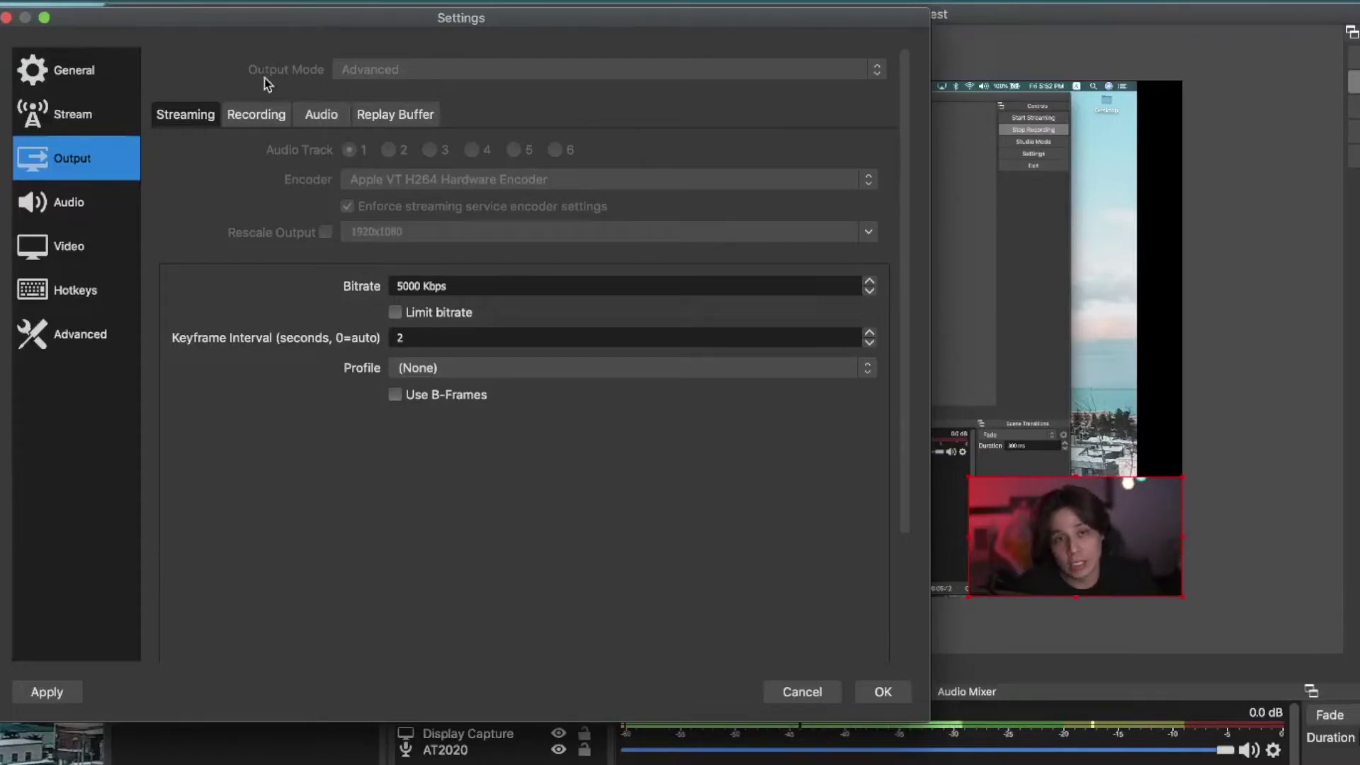
Switch to the Recording output tab and locate its keyframe interval field
click(264, 117)
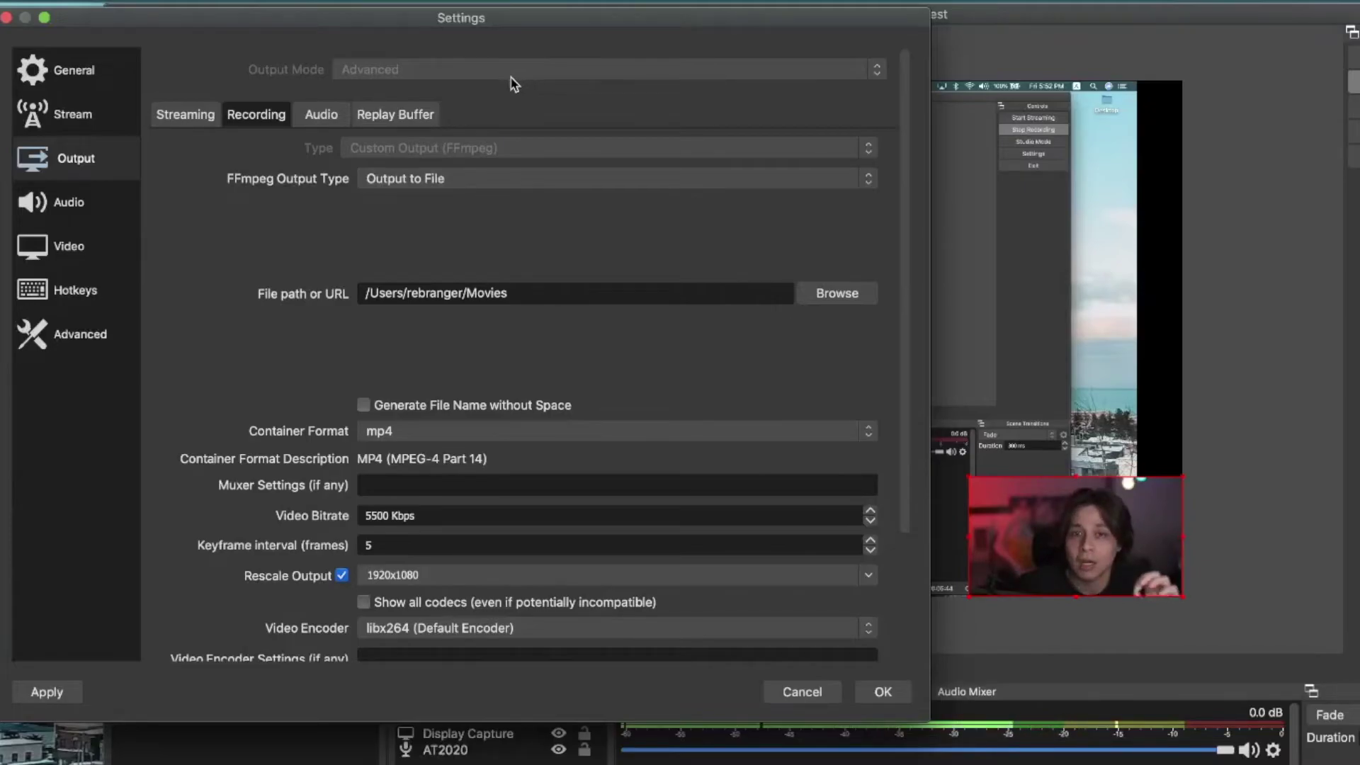
scroll(319, 386, down, 4)
double_click(418, 386)
scroll(418, 381, up, 5)
click(194, 119)
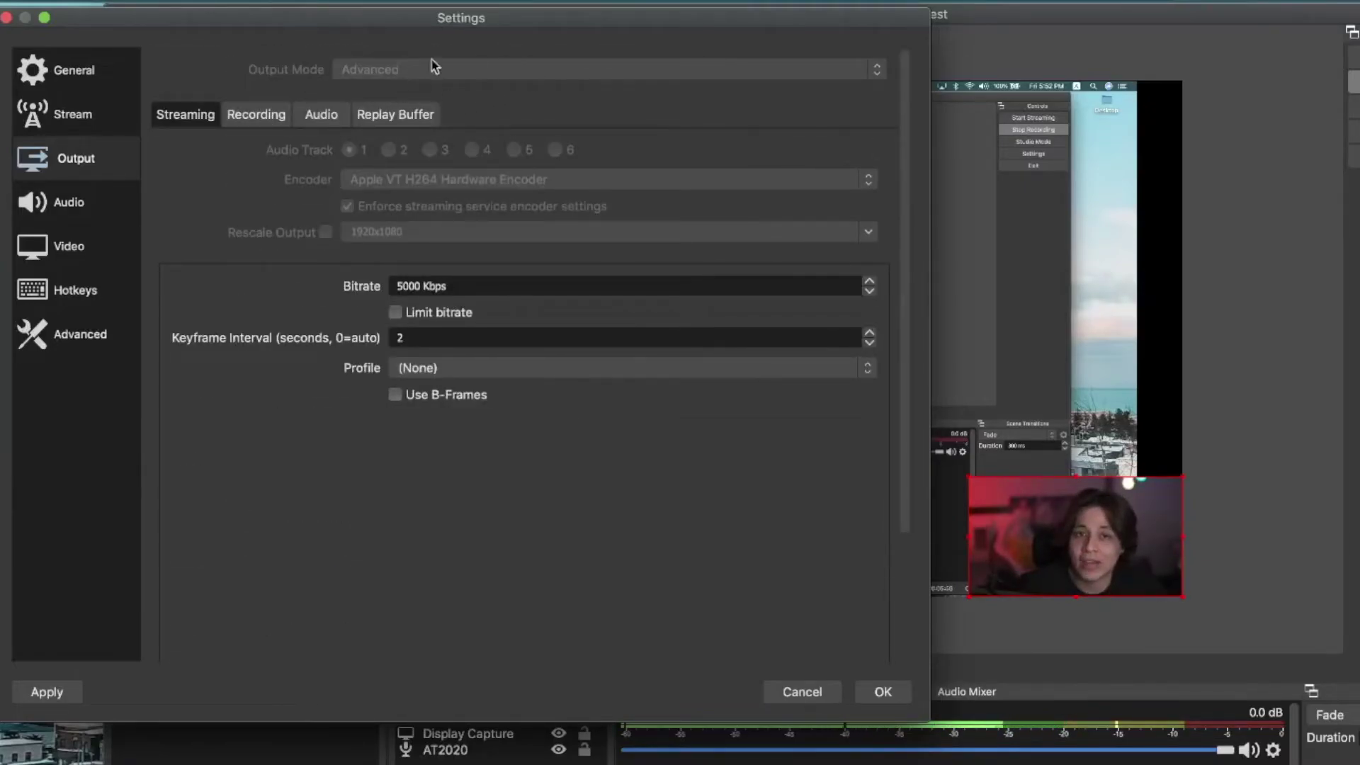
click(258, 117)
double_click(446, 487)
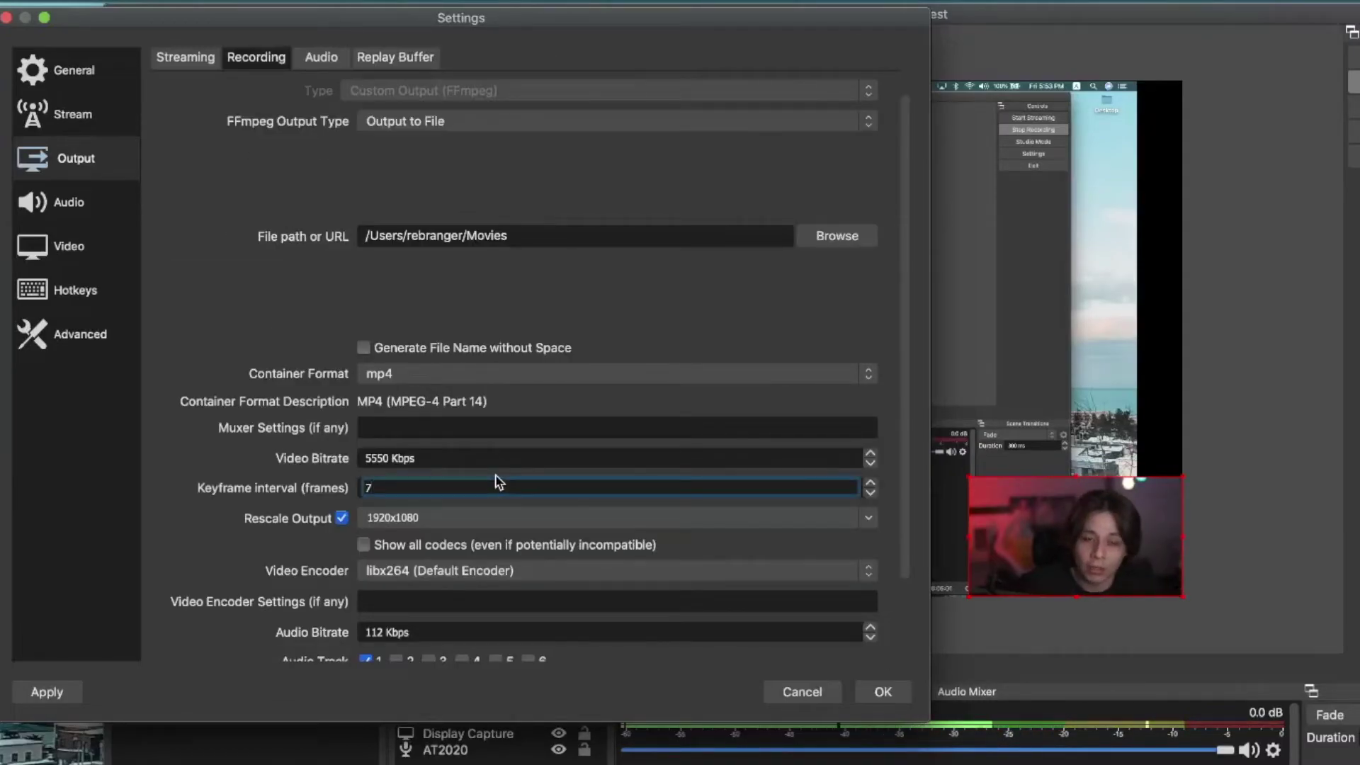
Set the recording video bitrate to 5500 Kbps and the keyframe interval to 5
double_click(397, 459)
text(5500)
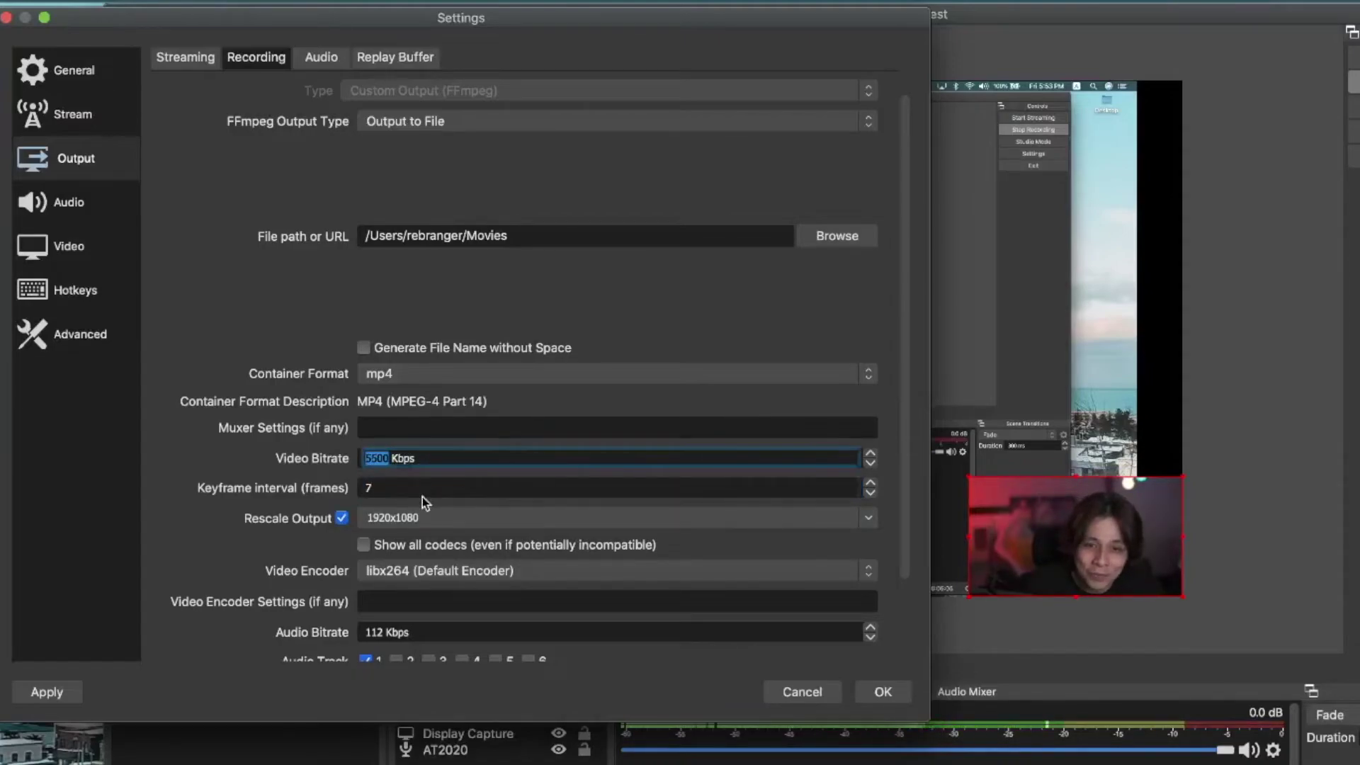
click(431, 492)
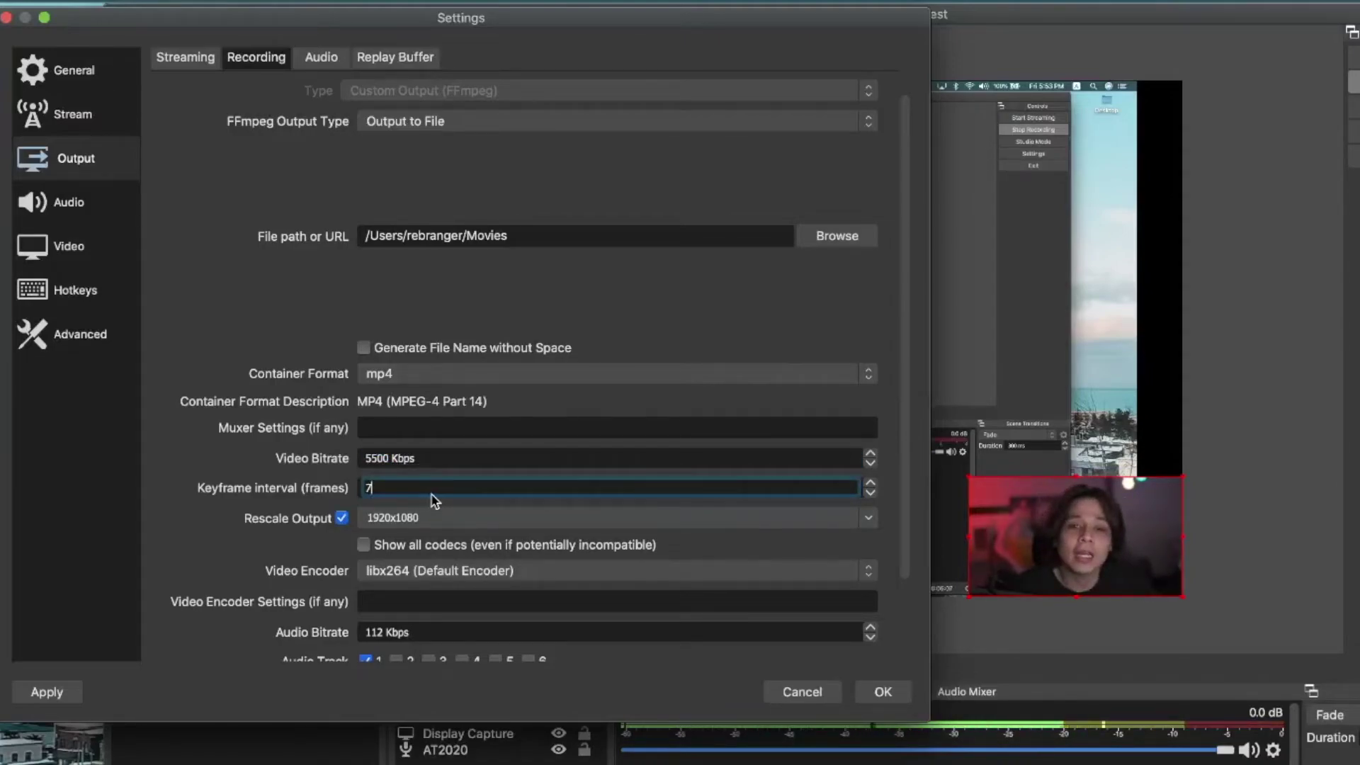
key(BackSpace)
text(5)
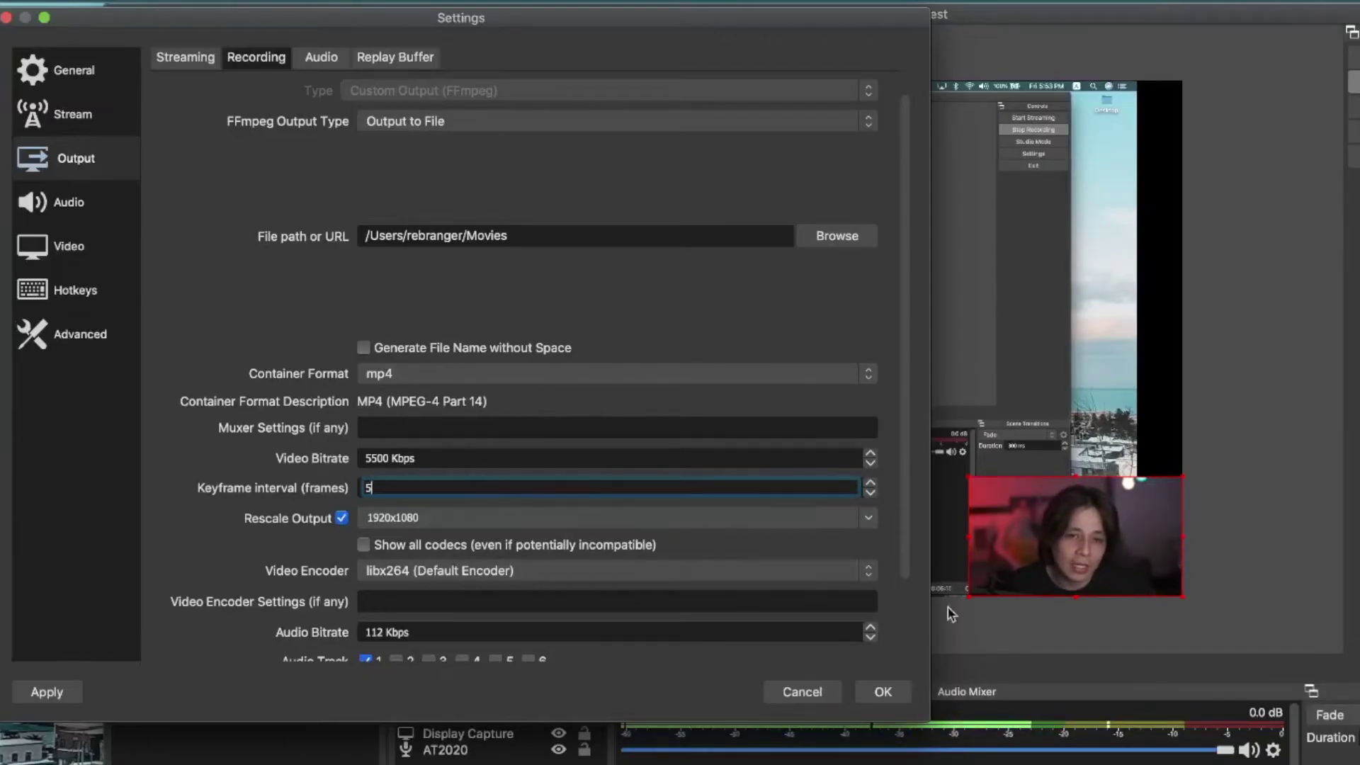
scroll(828, 574, down, 5)
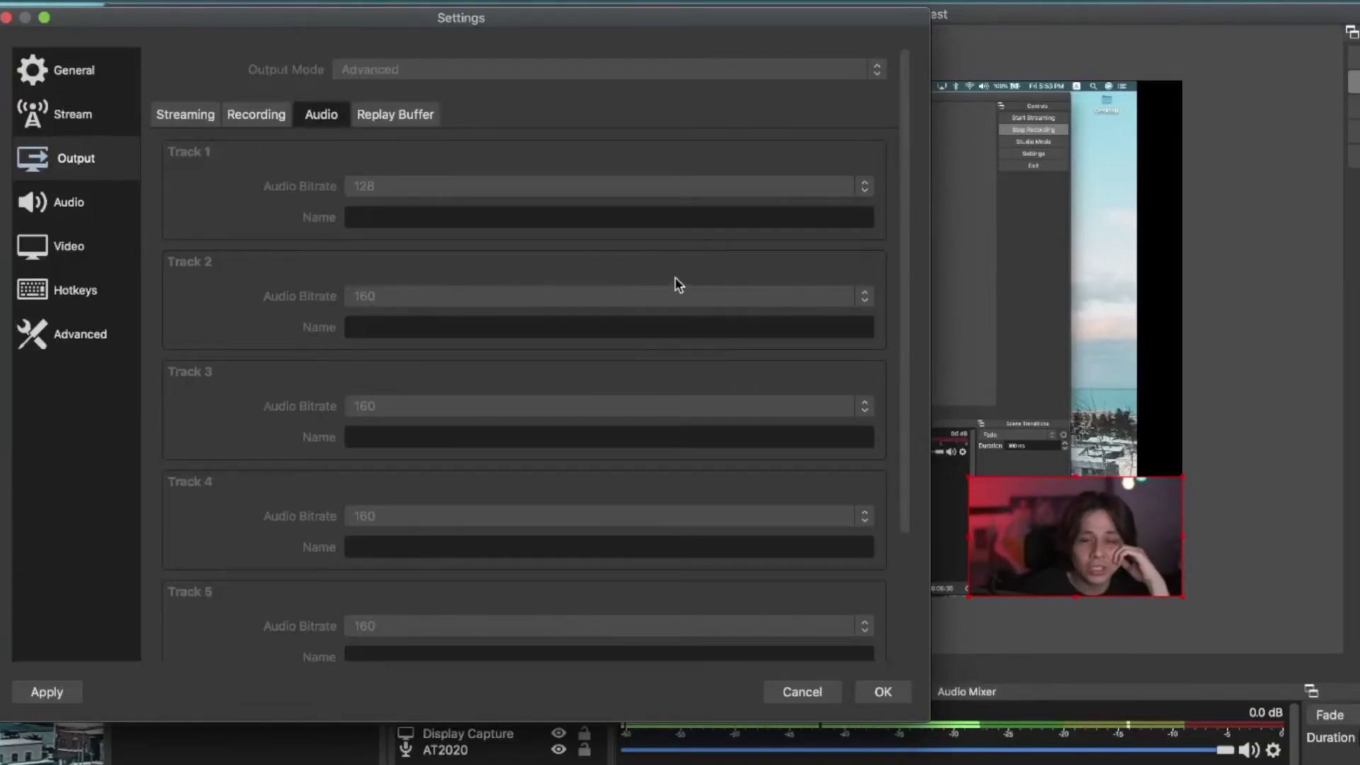
Check the Replay Buffer options, then leave Desktop Audio Disabled on the Audio settings page
click(395, 114)
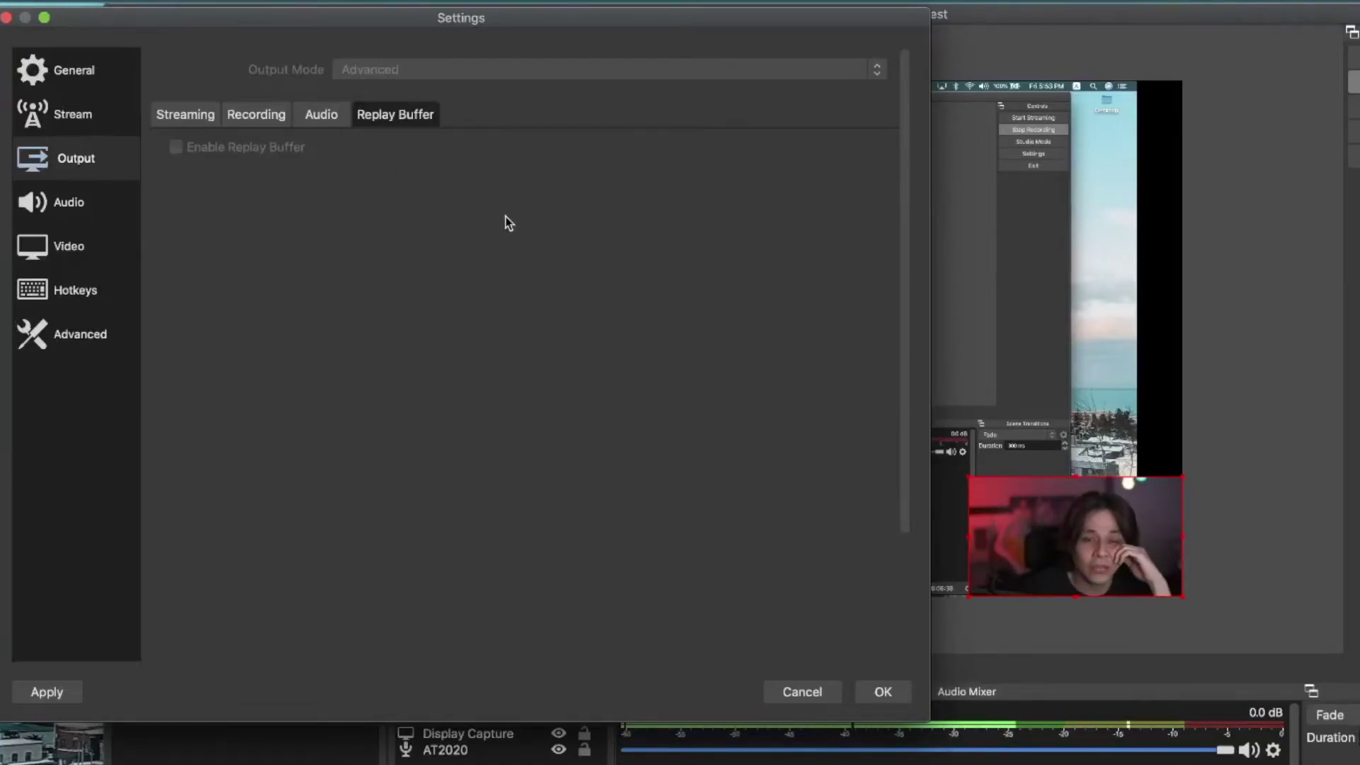
click(69, 203)
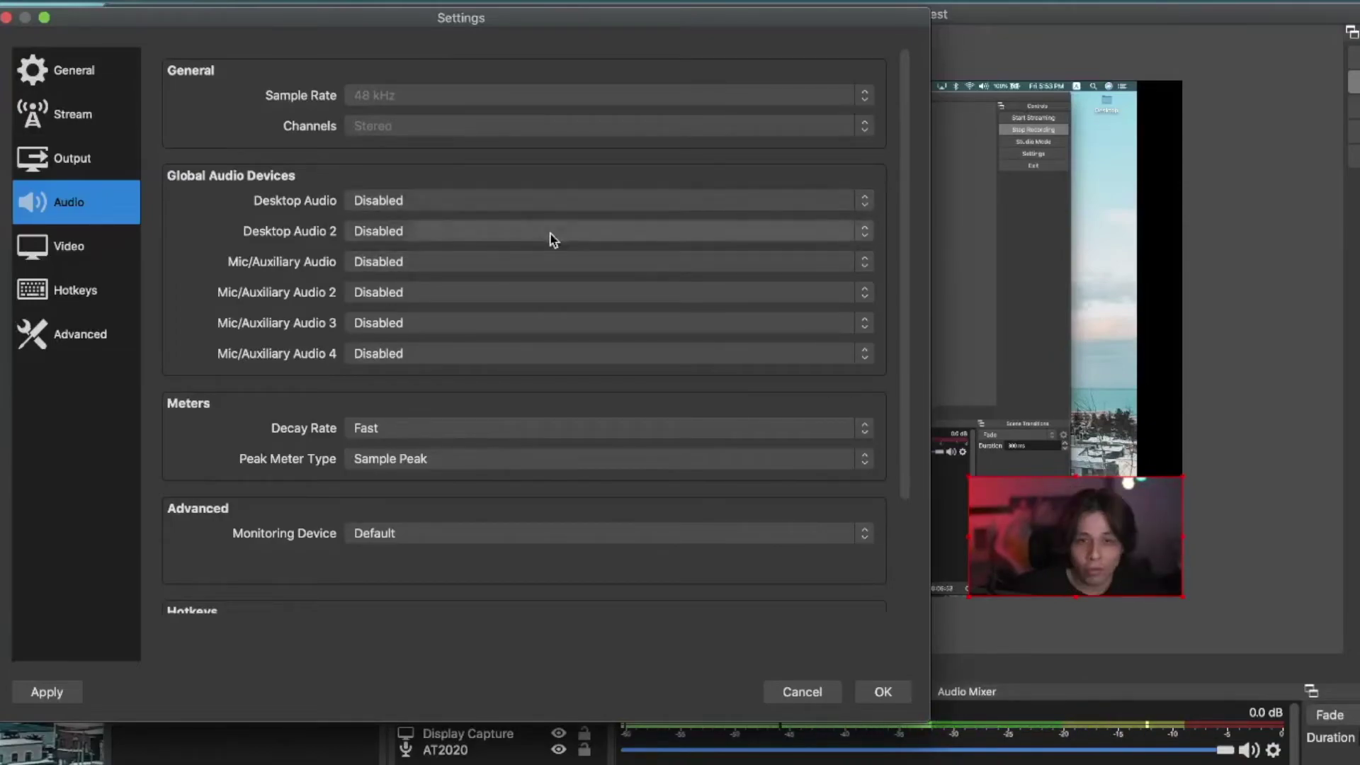
click(478, 206)
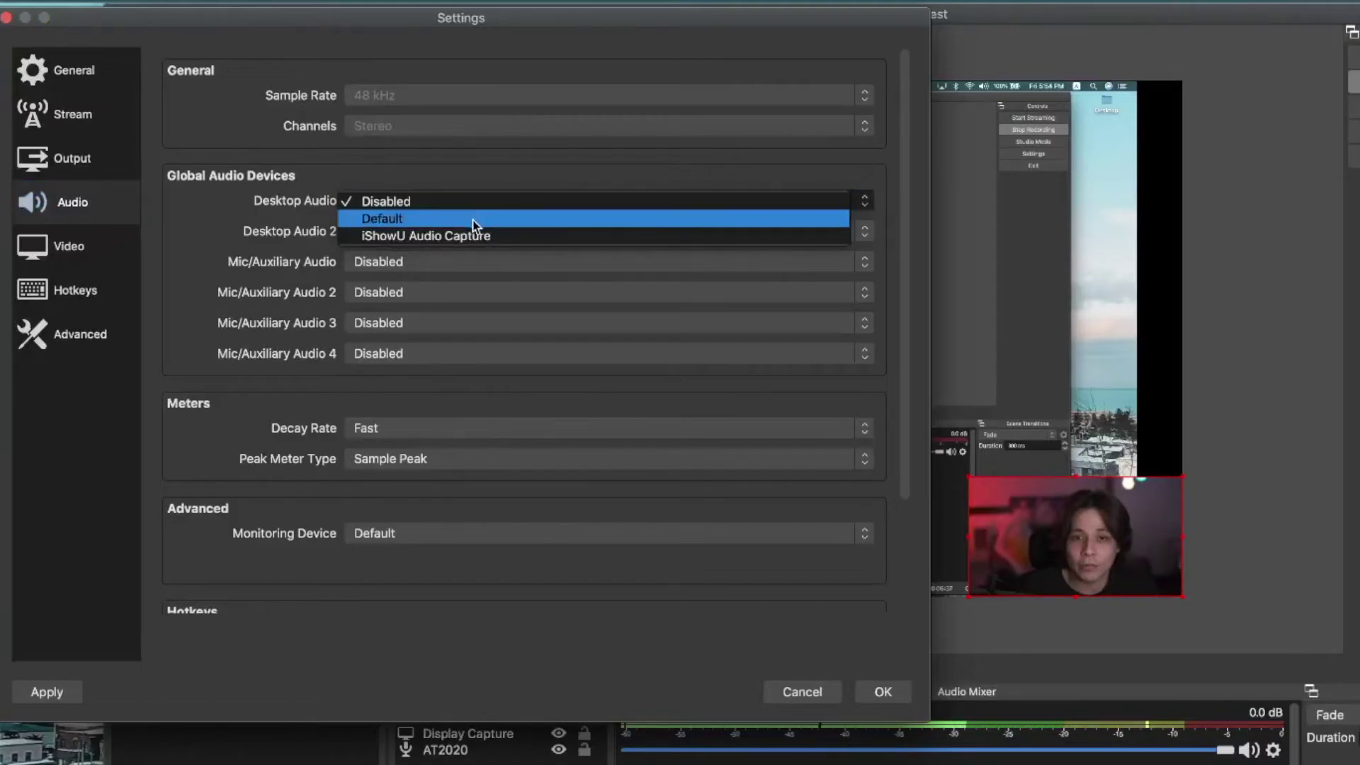
click(423, 140)
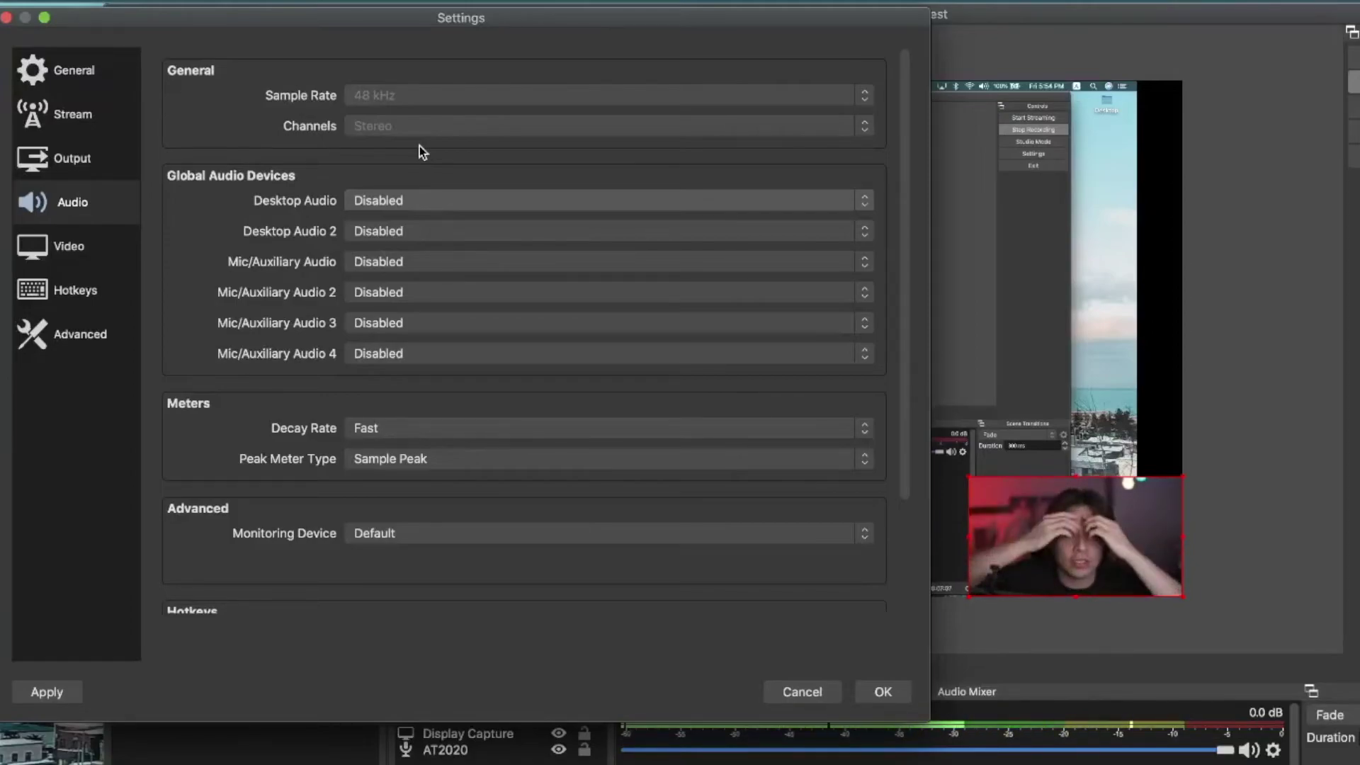
mouse_move(478, 17)
mouse_down()
mouse_move(325, 16)
mouse_move(465, 13)
mouse_up()
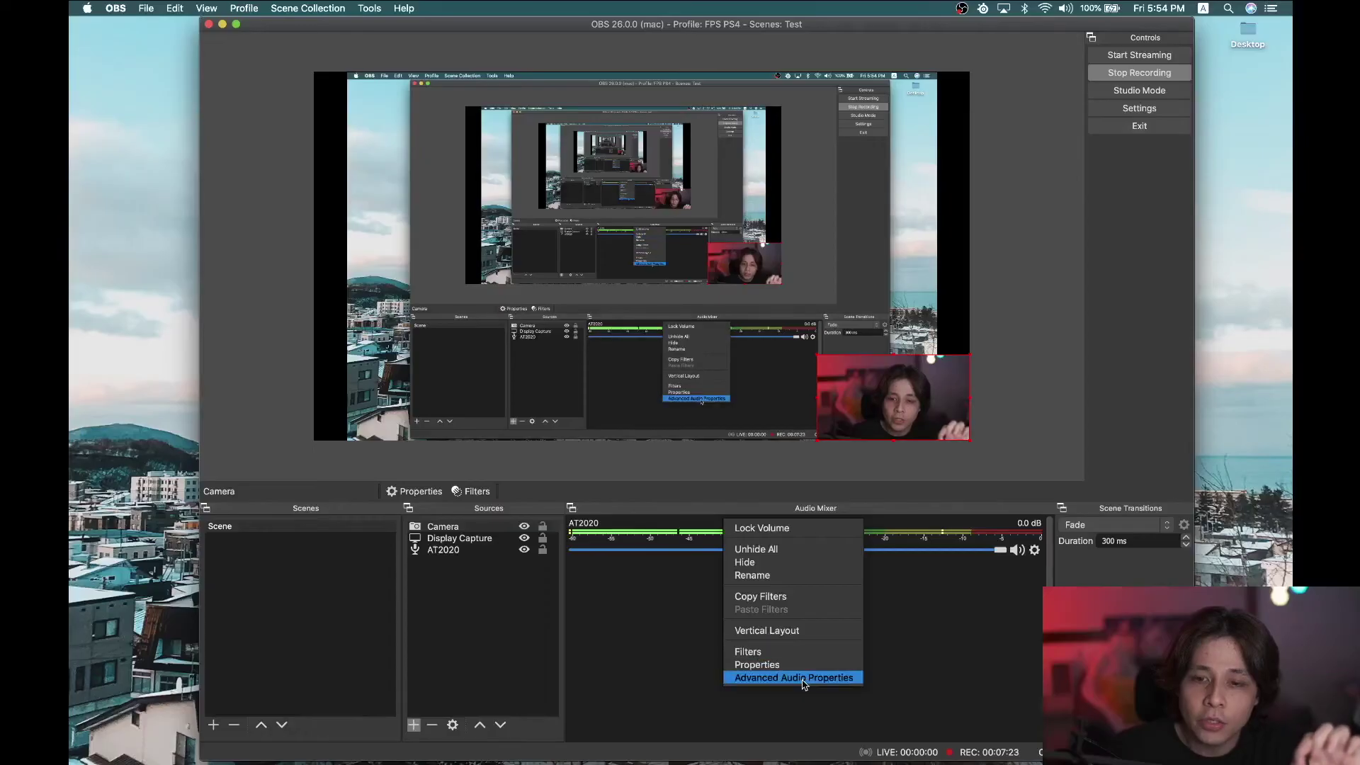
Check the Audio Monitoring choices in the AT2020 mic's Advanced Audio Properties
click(808, 680)
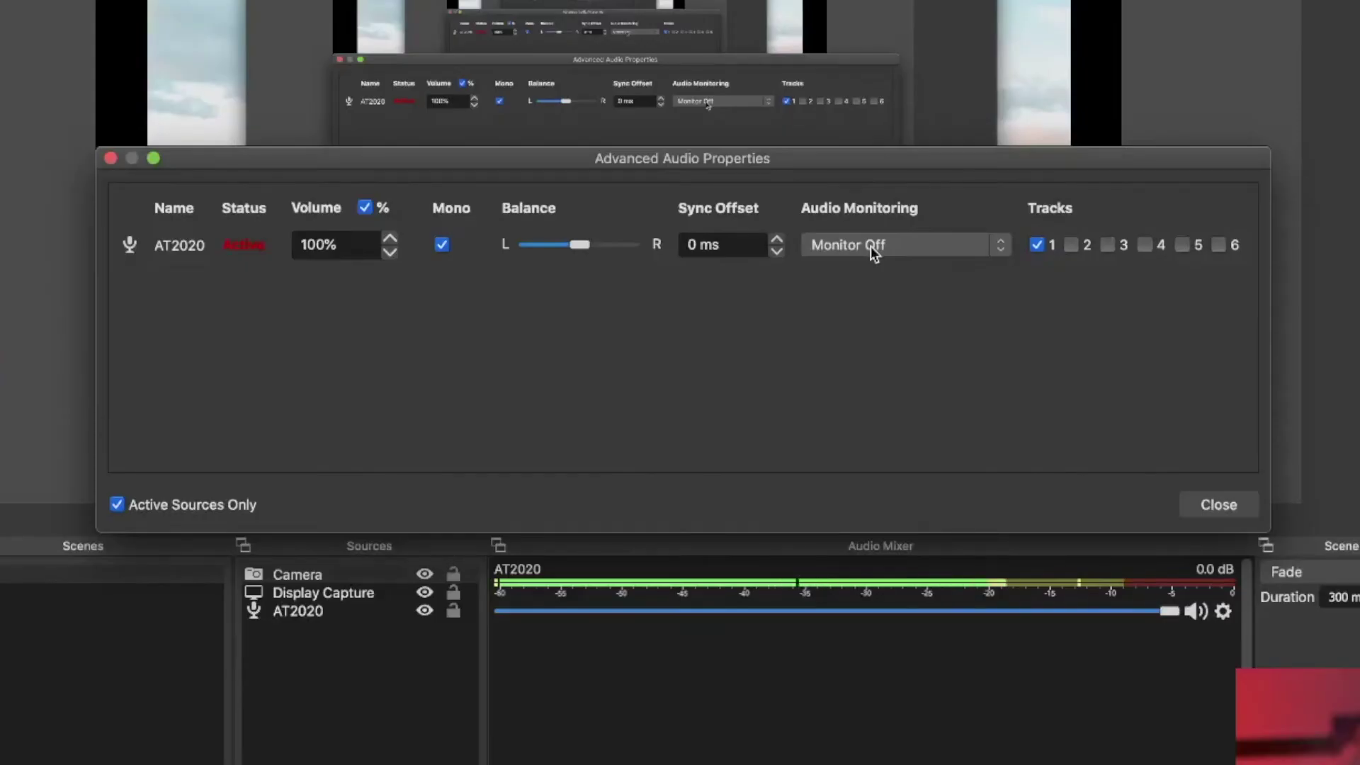
click(869, 245)
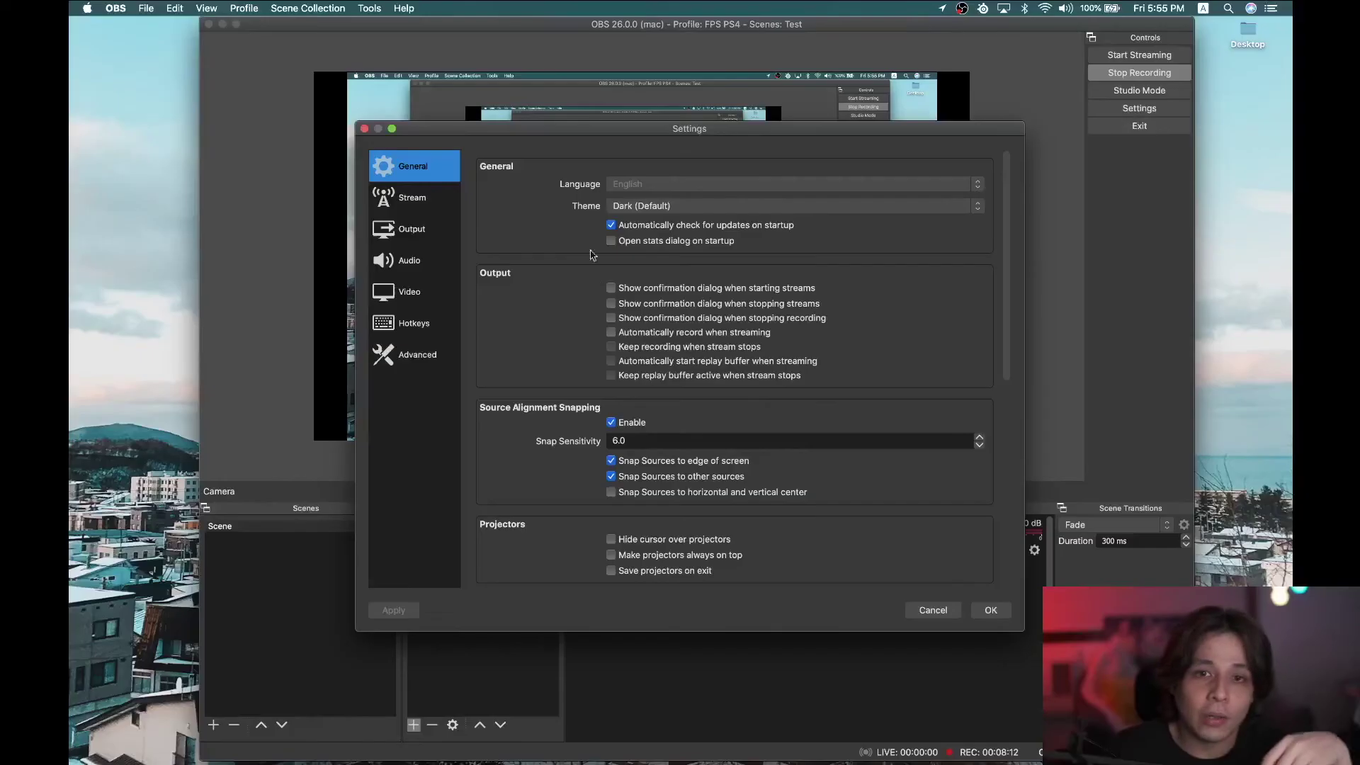
Open the Video settings page, then scroll through the Hotkeys and Advanced settings lists
click(407, 291)
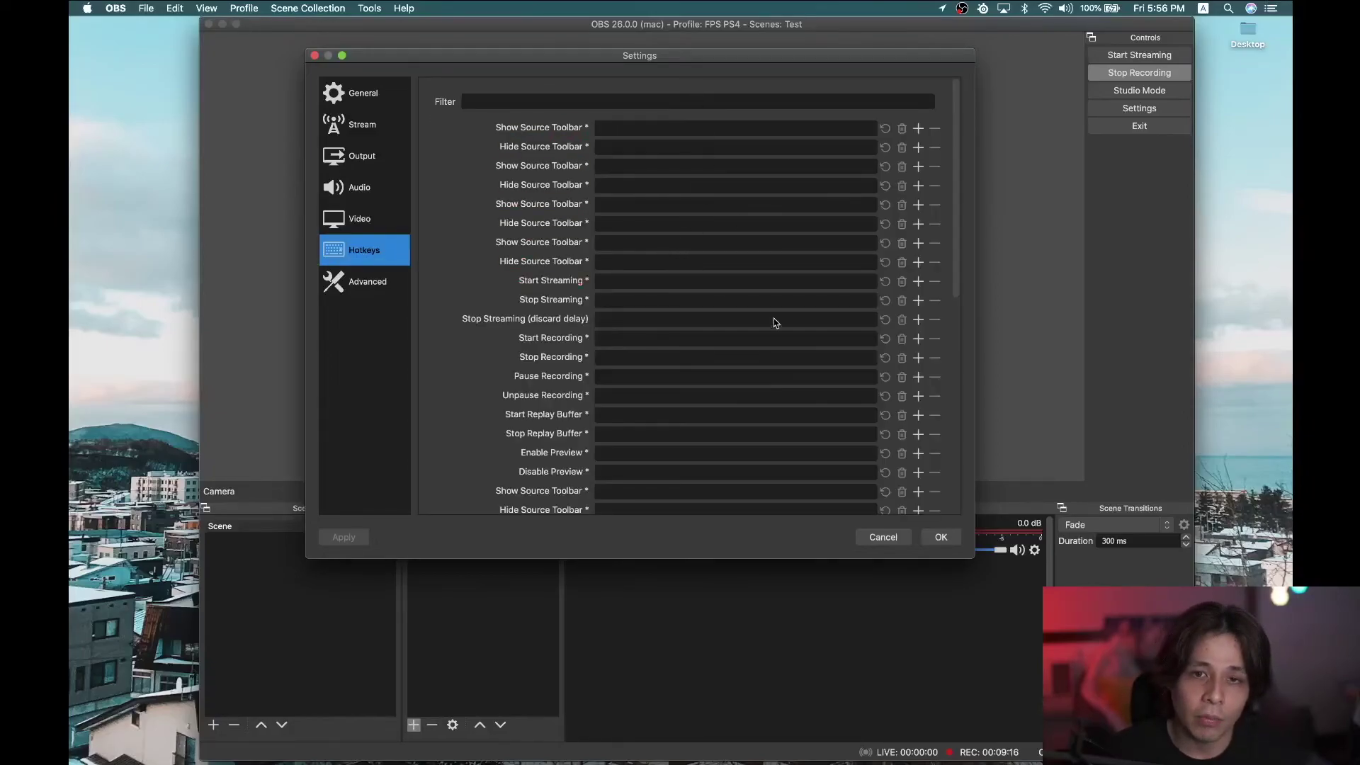
scroll(771, 323, down, 2)
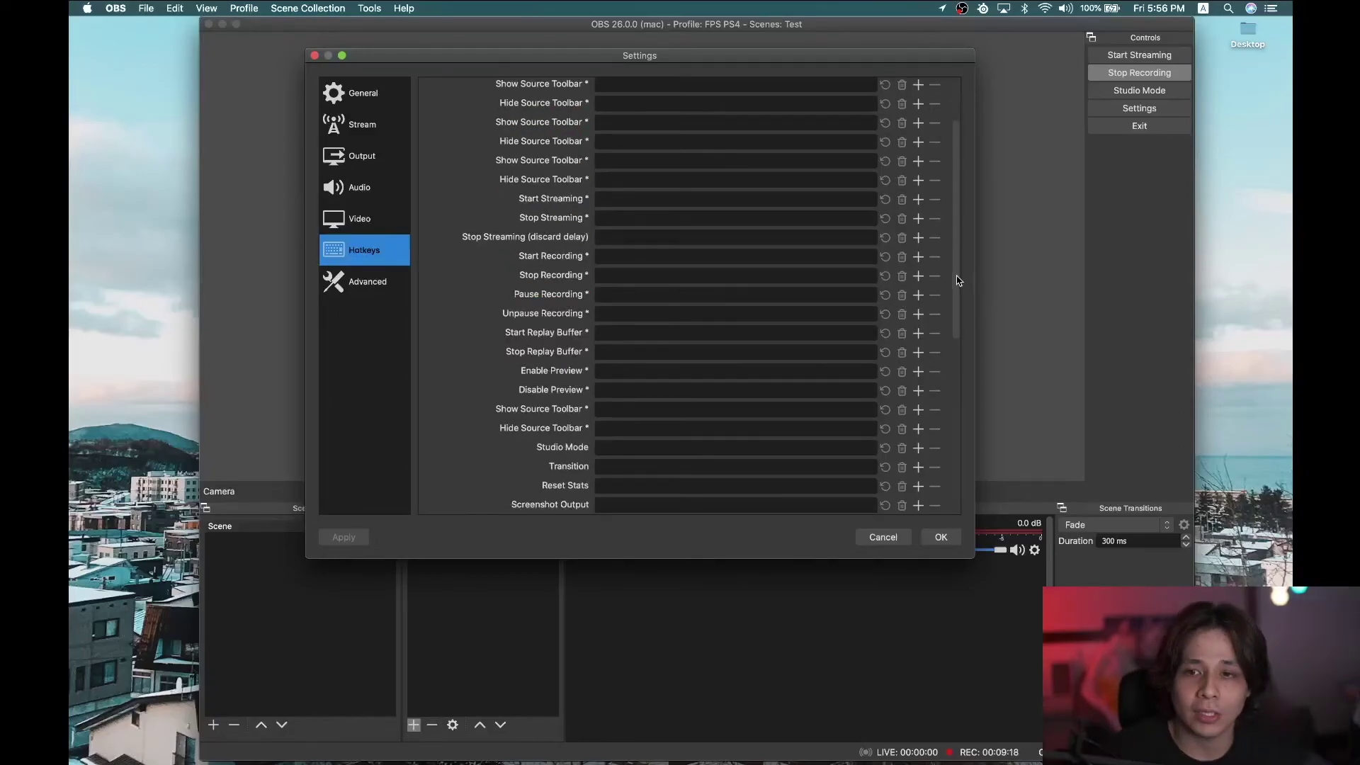
scroll(891, 210, up, 3)
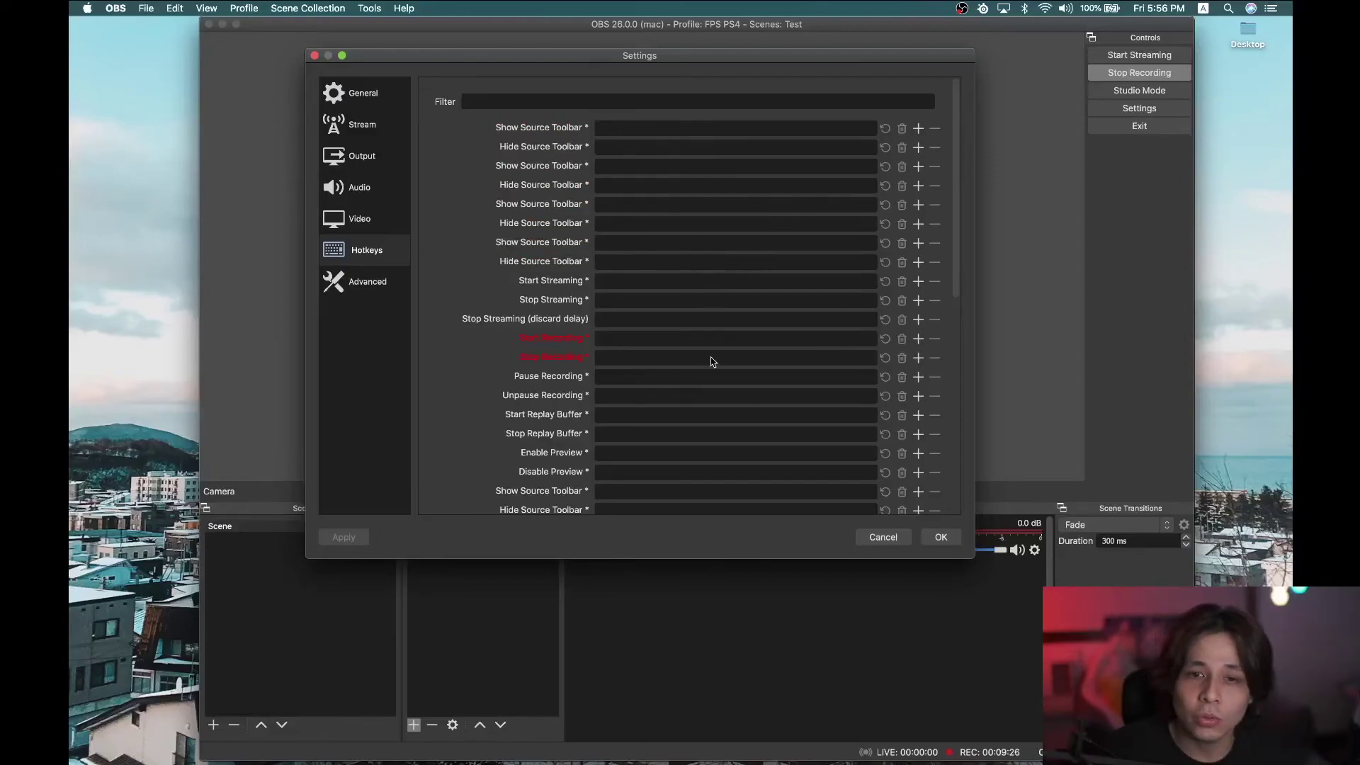
scroll(666, 323, down, 2)
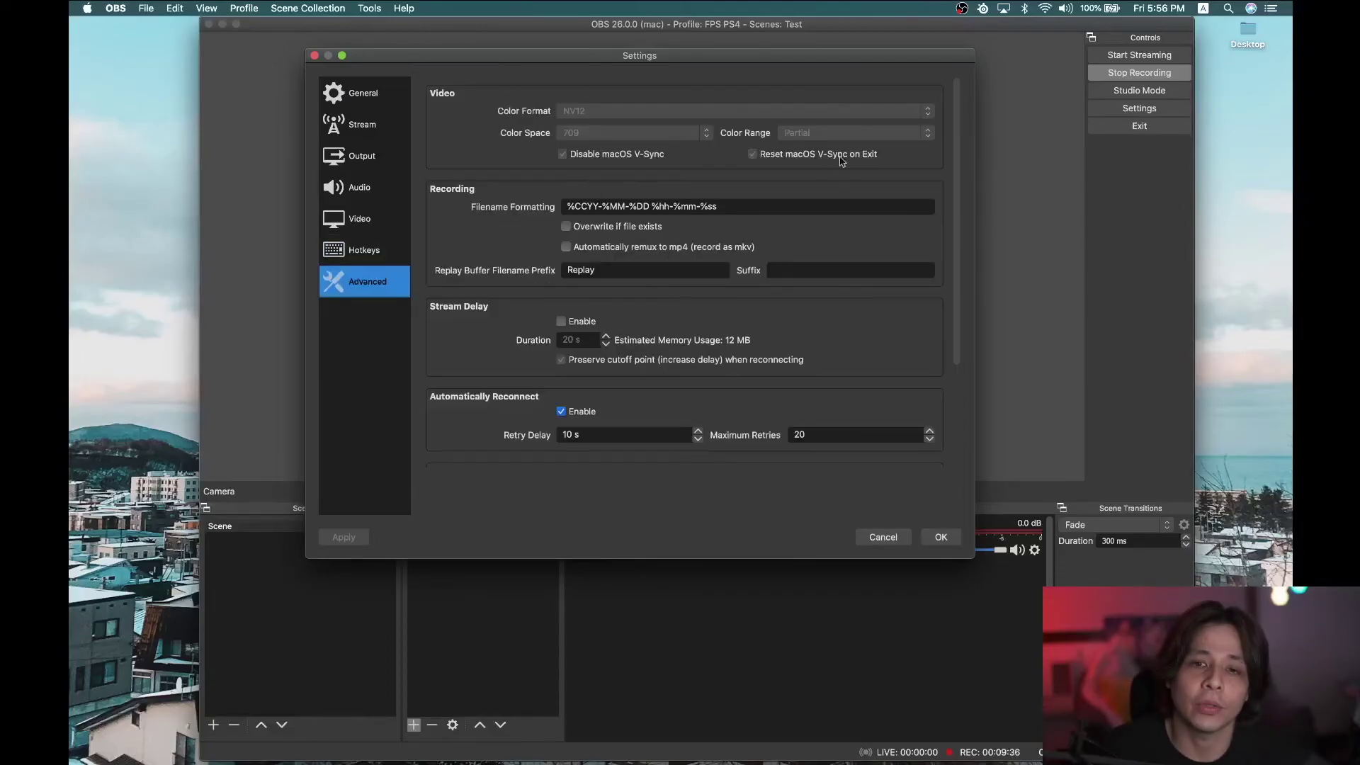
scroll(752, 328, down, 2)
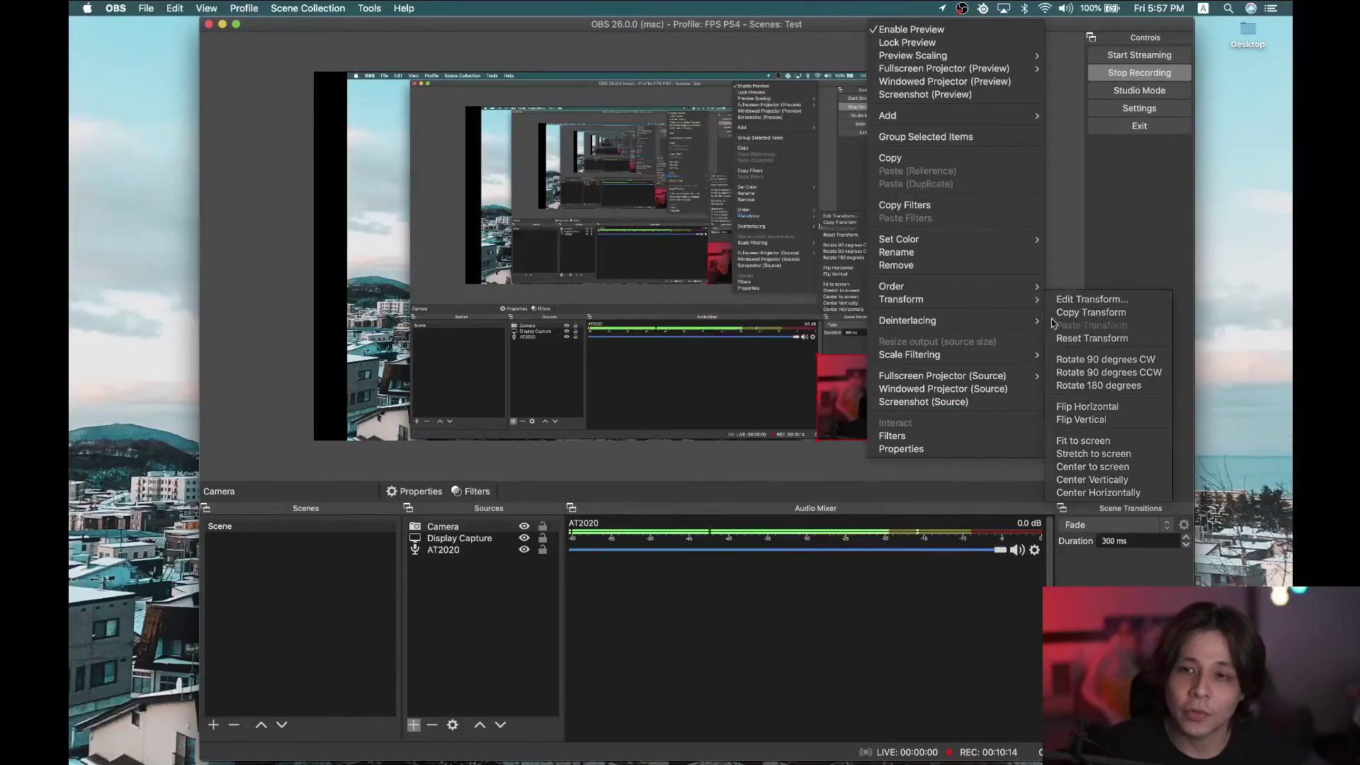
Show the Camera source's Transform submenu with its flip and rotate options
mouse_move(984, 306)
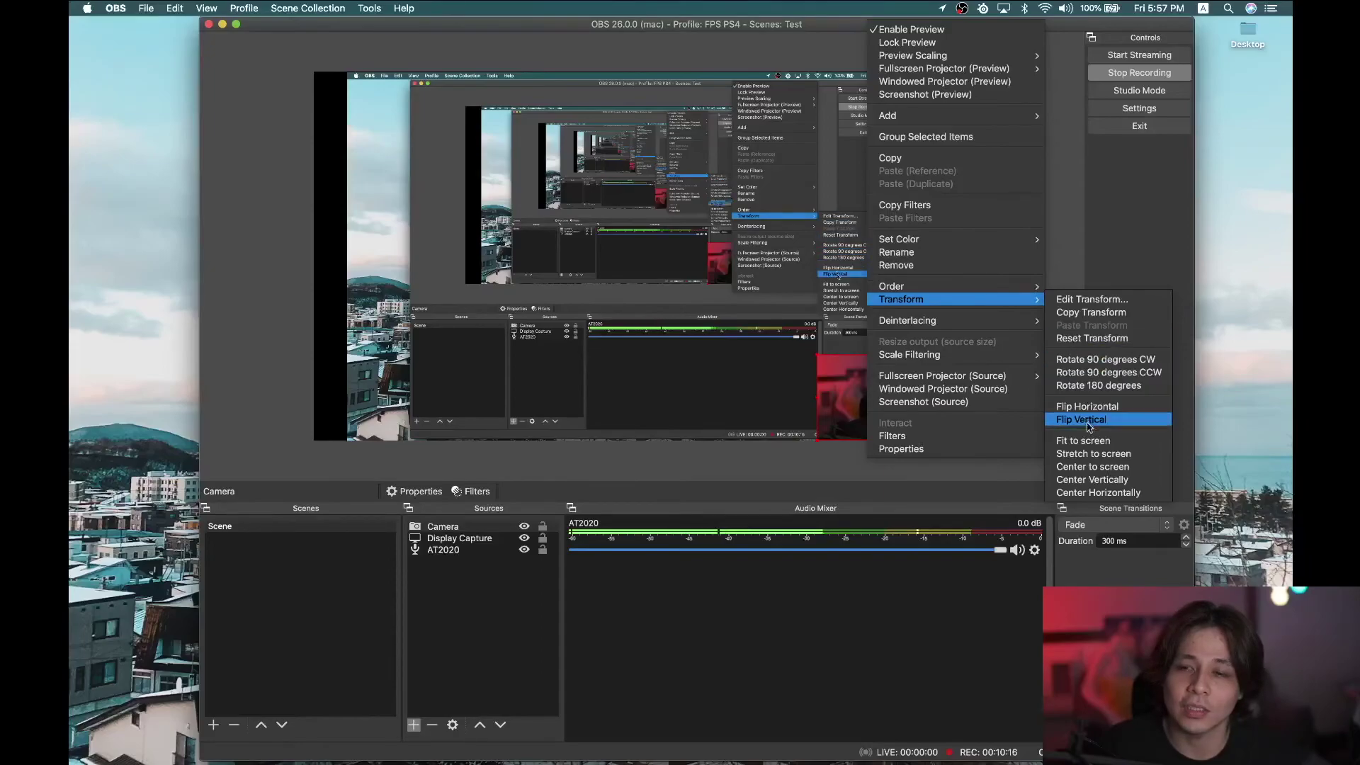